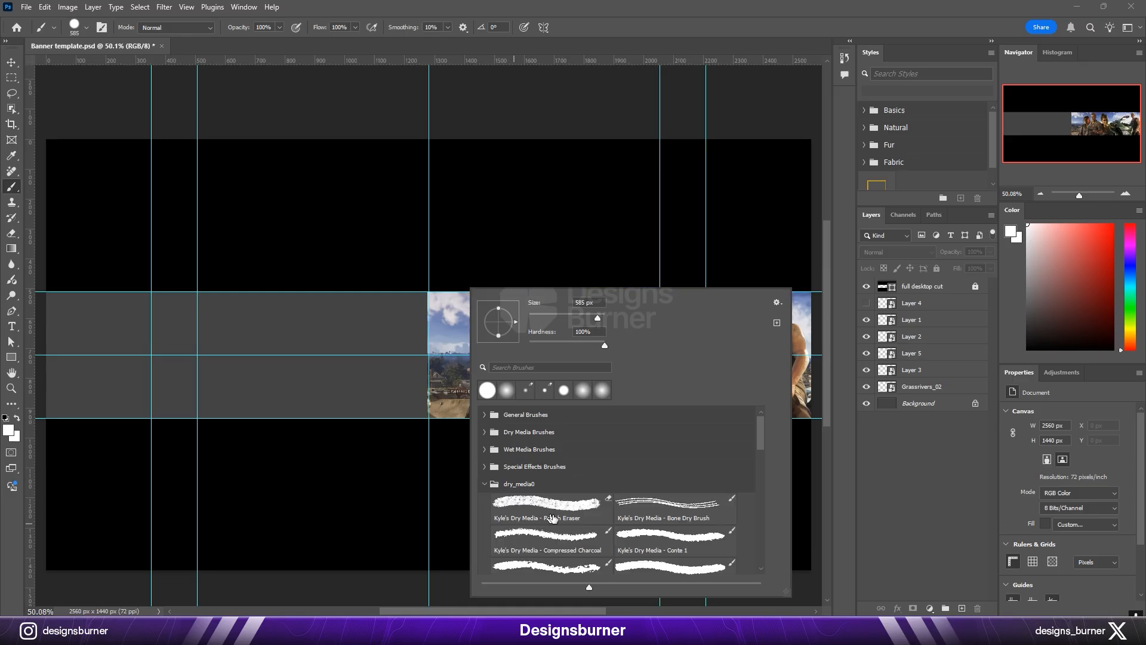
Step: Add a layer mask to the Grassrivers_02 layer and choose the Kyle's Dry Media - Compressed Charcoal brush
left_click(539, 234)
left_click(925, 322)
left_click(866, 387)
left_click(867, 387)
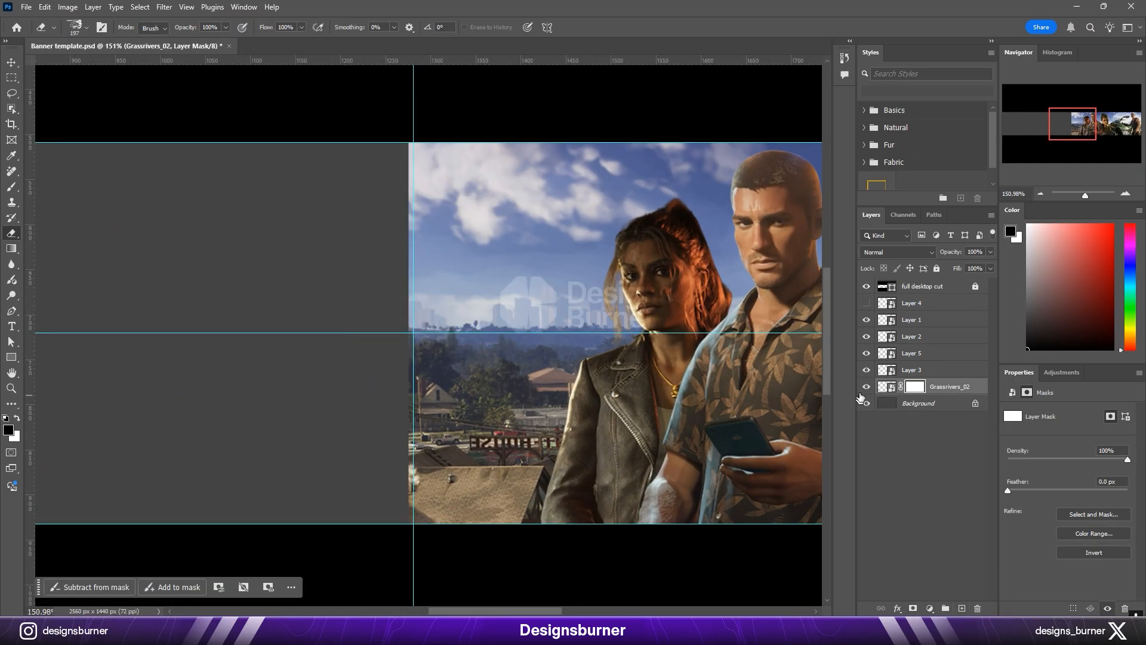
key("b")
right_click(465, 470)
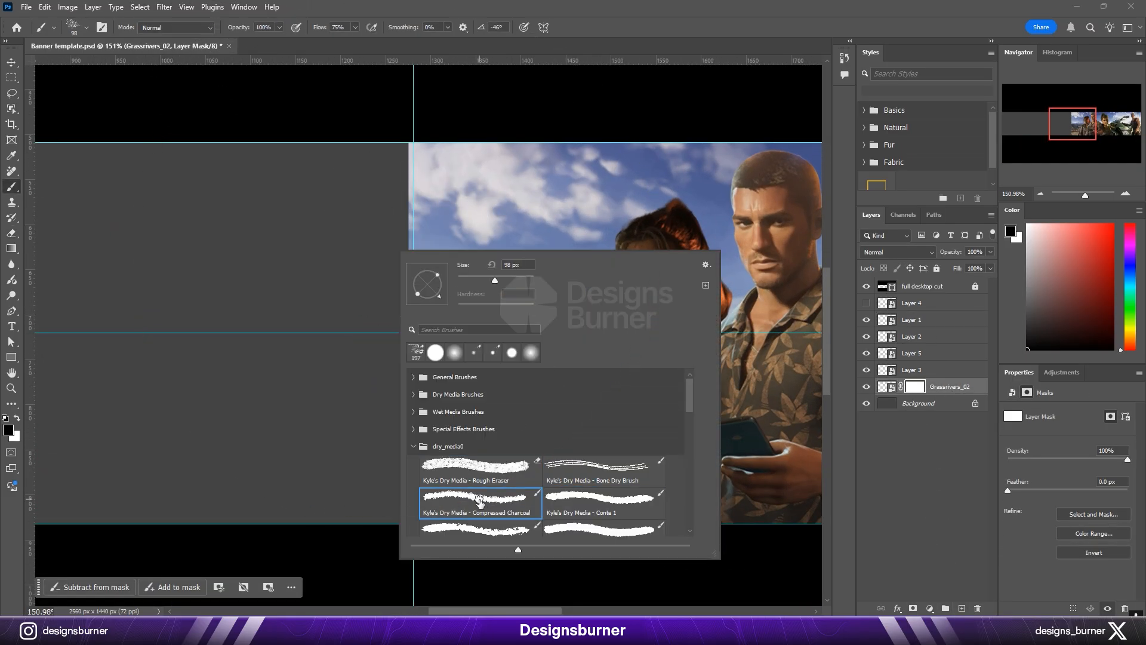
left_click(437, 182)
Step: Paint black on the Grassrivers_02 mask to fade the image's upper-left corner into a ragged diagonal edge
left_click_drag(469, 123, 384, 334)
scroll(458, 255, "down", 2)
left_click_drag(534, 120, 358, 404)
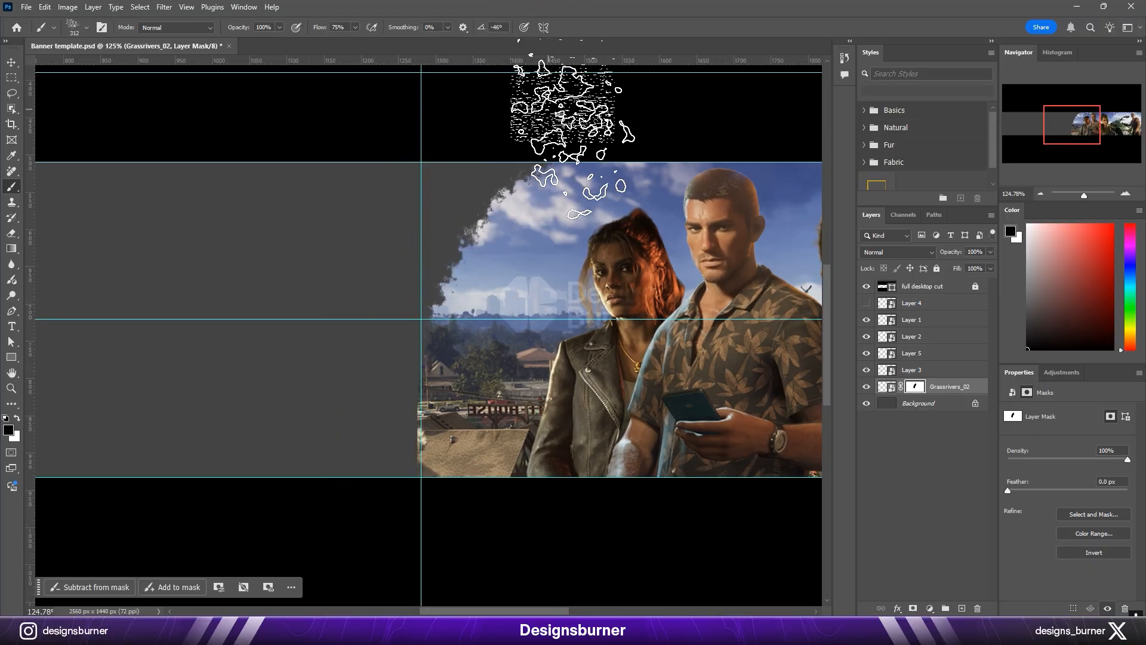
left_click_drag(557, 78, 550, 179)
mouse_move(584, 256)
left_mouse_down()
mouse_move(582, 170)
mouse_move(511, 164)
left_mouse_up()
left_click_drag(616, 140, 358, 412)
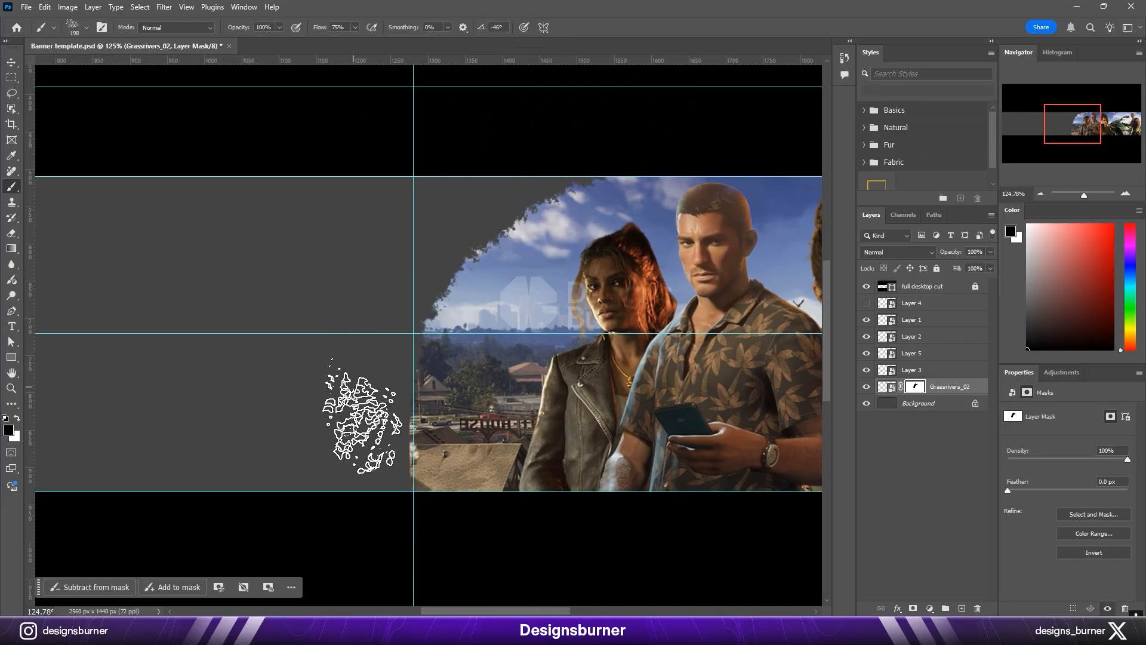
Step: Extend the ragged mask edge down the image's left side, alternating black and white paint to shape it
mouse_move(508, 146)
left_mouse_down()
mouse_move(439, 475)
mouse_move(472, 502)
left_mouse_up()
left_click_drag(542, 474, 553, 464)
key("x")
mouse_move(638, 220)
left_mouse_down()
mouse_move(490, 279)
mouse_move(465, 269)
left_mouse_up()
key("x")
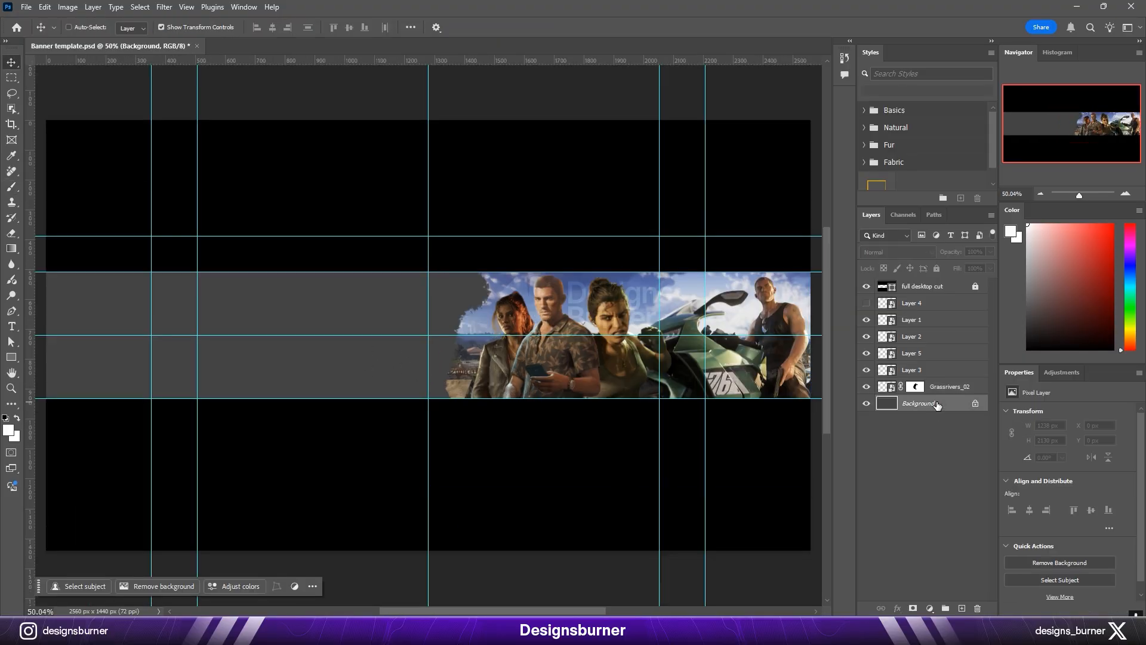
Step: Raise the Background layer's lightness with Hue/Saturation so the banner background is white
key("ctrl+u")
left_click_drag(723, 357, 796, 357)
key("Return")
Step: Refine the ragged left edge of the Grassrivers_02 mask with a smaller charcoal brush
left_click(561, 395)
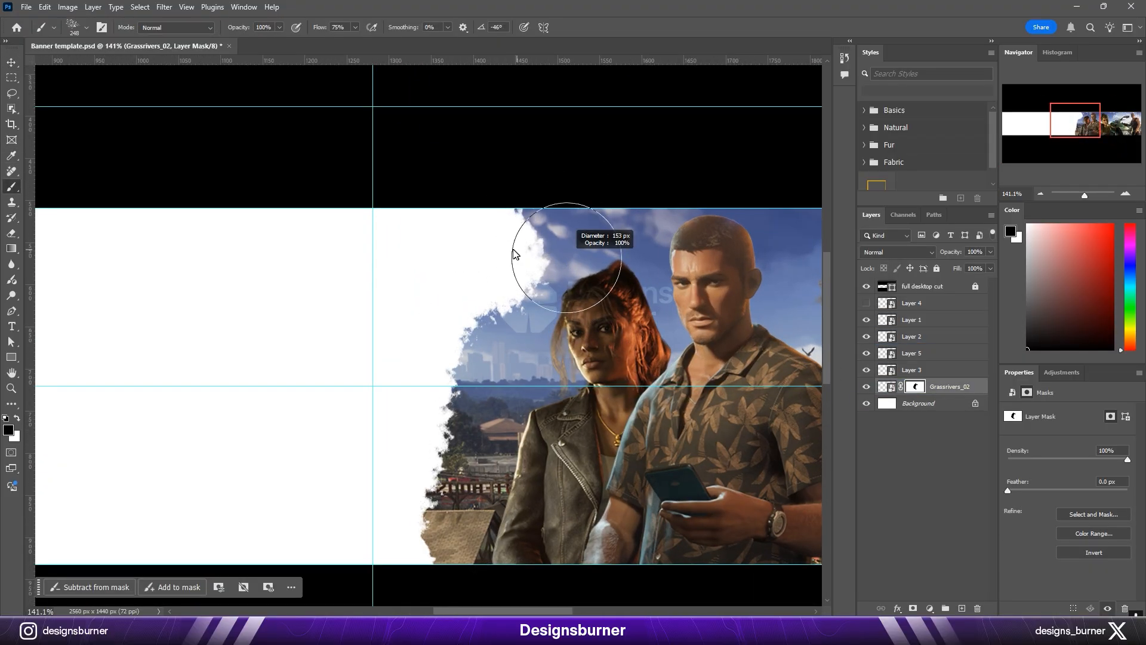
left_click_drag(486, 261, 512, 254)
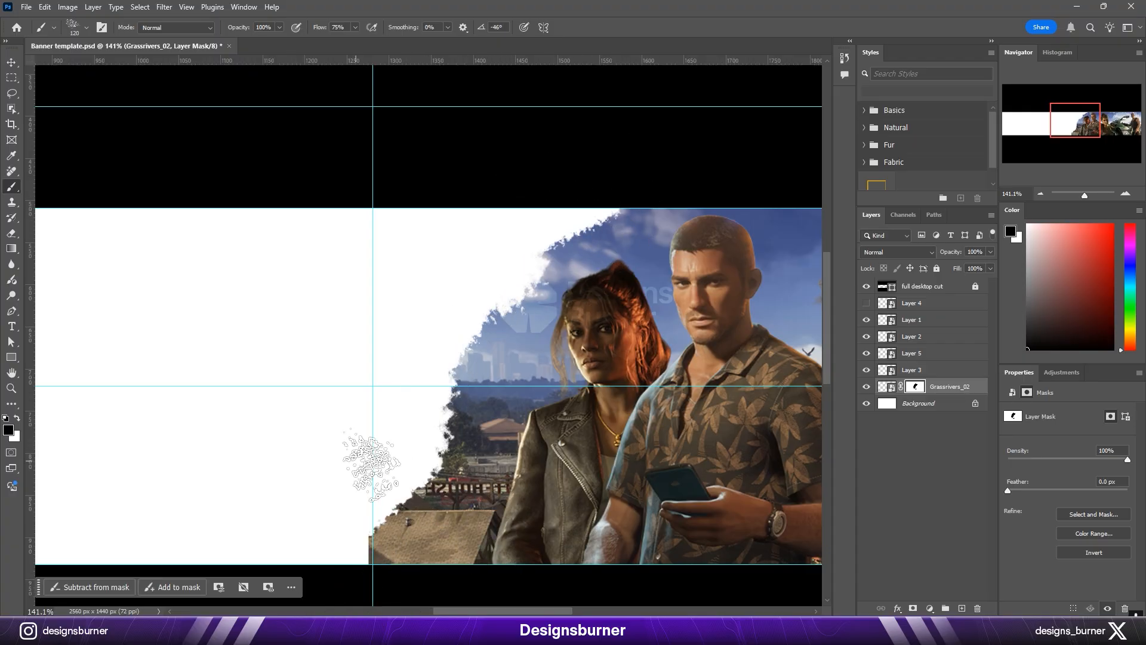
scroll(452, 395, "up", 1)
key("x")
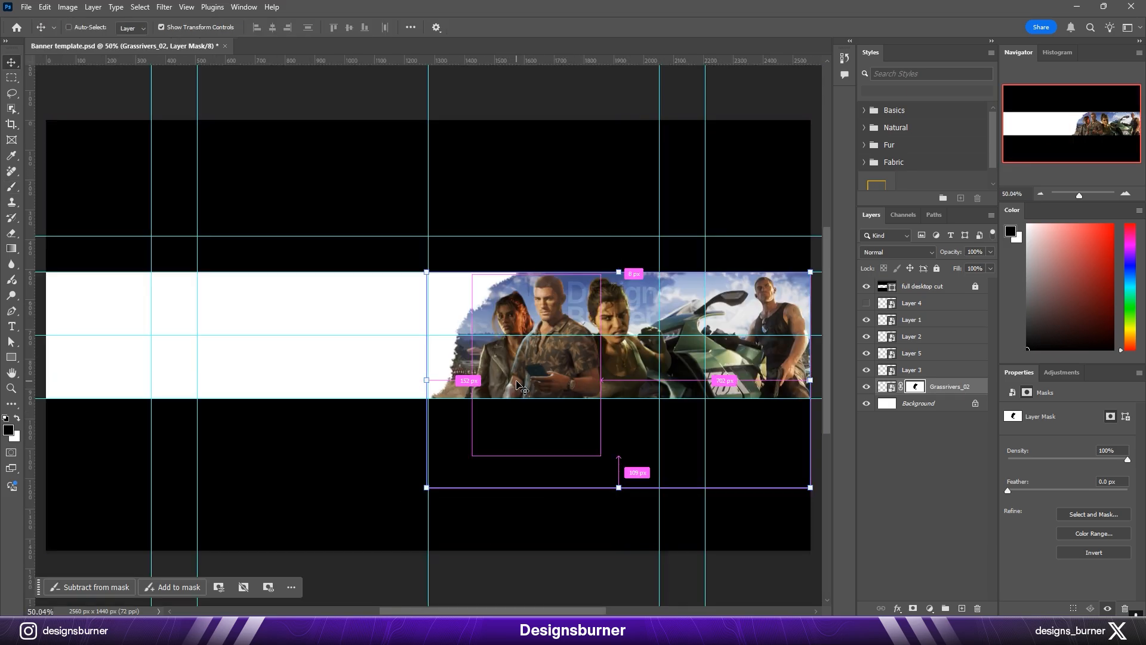
left_click(525, 94)
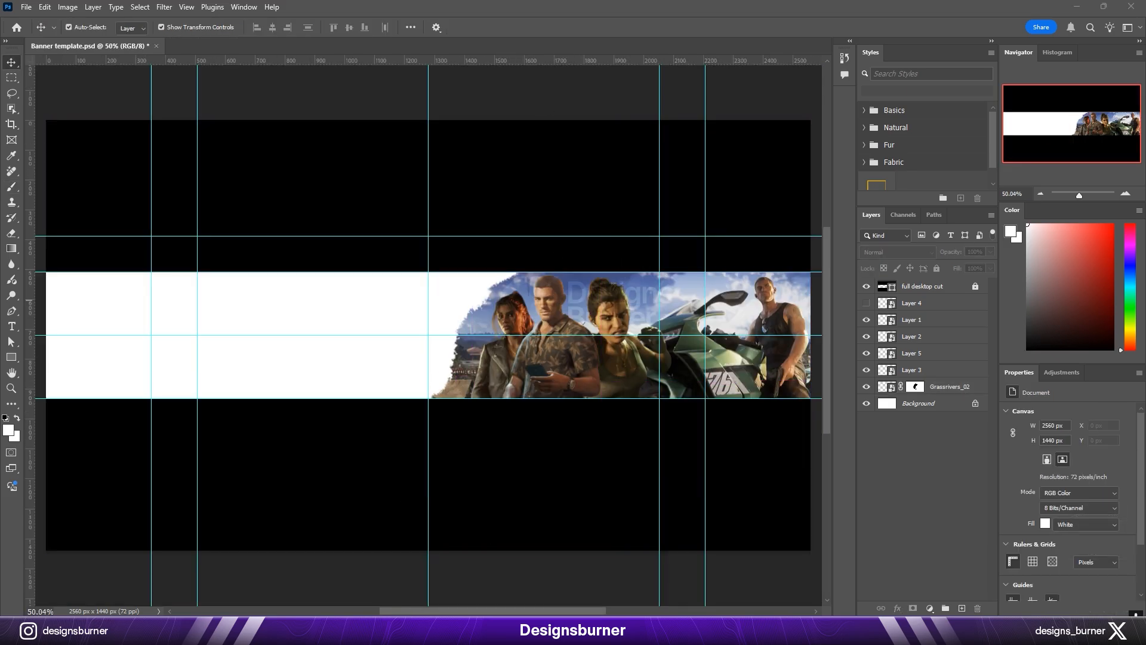
scroll(409, 339, "up", 5)
left_click_drag(408, 340, 513, 336)
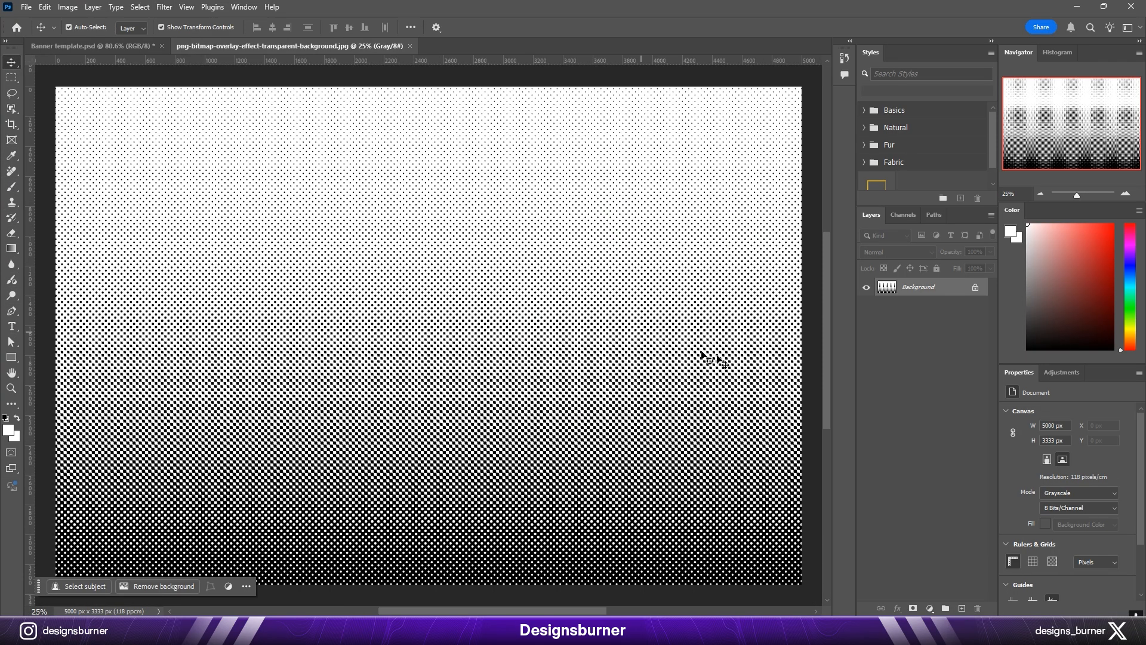
Step: Copy the bitmap halftone pattern into the banner document as a new layer above Layer 1
left_click_drag(280, 200, 221, 342)
left_click(868, 291)
left_click(573, 355)
left_click(866, 287)
left_click_drag(943, 287, 951, 326)
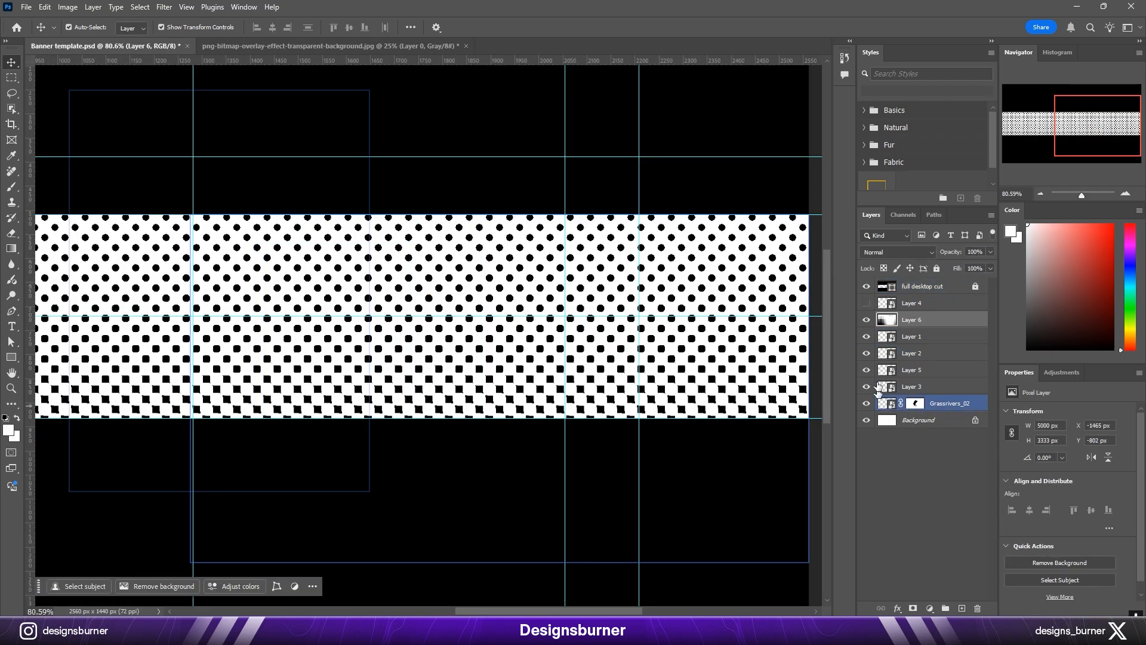
Step: Set the halftone layer's blend mode to Multiply
left_click(866, 319)
left_click(867, 406)
left_click(866, 406)
left_click(866, 320)
left_click(905, 253)
left_click(884, 304)
Step: Scale the halftone layer down and fit it over the character image on the banner's right half
scroll(597, 346, "down", 13)
left_click_drag(742, 355, 761, 388)
scroll(466, 348, "up", 11)
left_click_drag(351, 397, 263, 398)
key("Return")
Step: Copy the Grassrivers_02 mask onto the halftone layer, then enlarge the halftone to about 1686 × 1123 px independently of the mask
left_click_drag(915, 403, 913, 321)
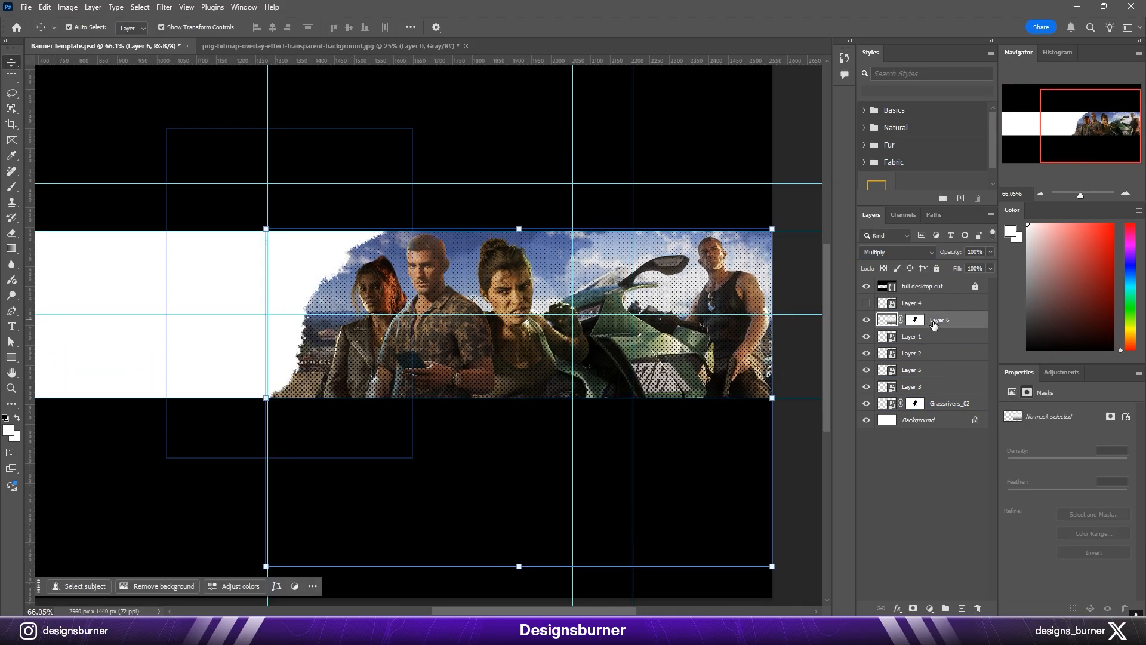
left_click_drag(771, 398, 806, 399)
left_click_drag(643, 269, 643, 331)
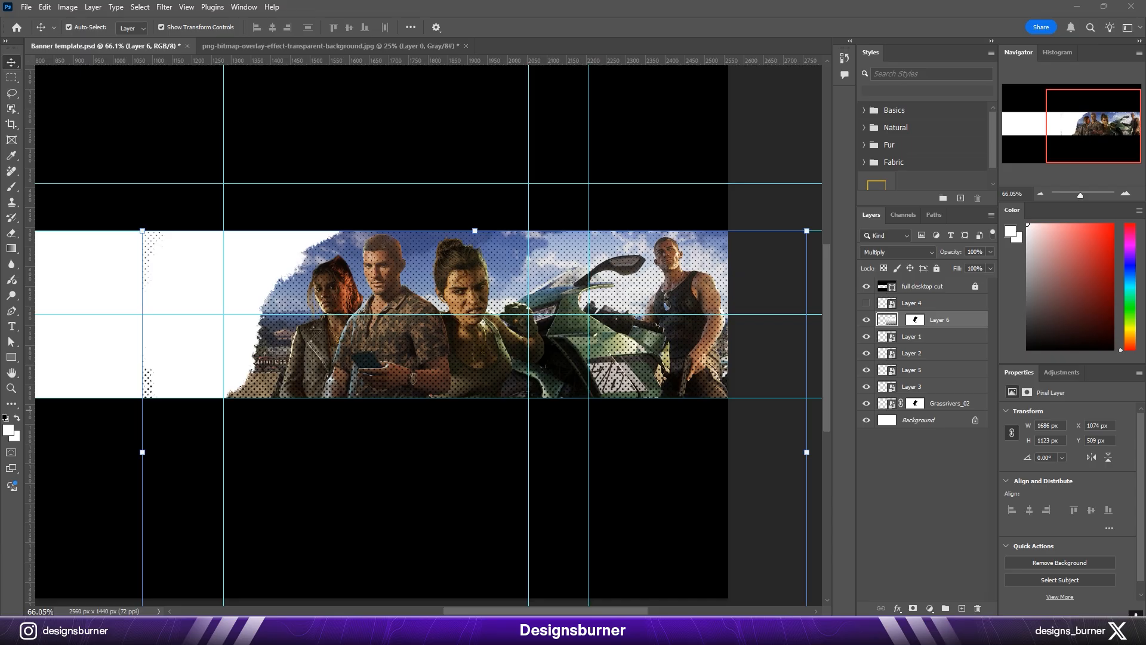
Step: Target the halftone layer's mask and choose a soft round brush for painting it
left_click(919, 321)
key("b")
scroll(446, 245, "up", 9)
scroll(455, 271, "down", 6)
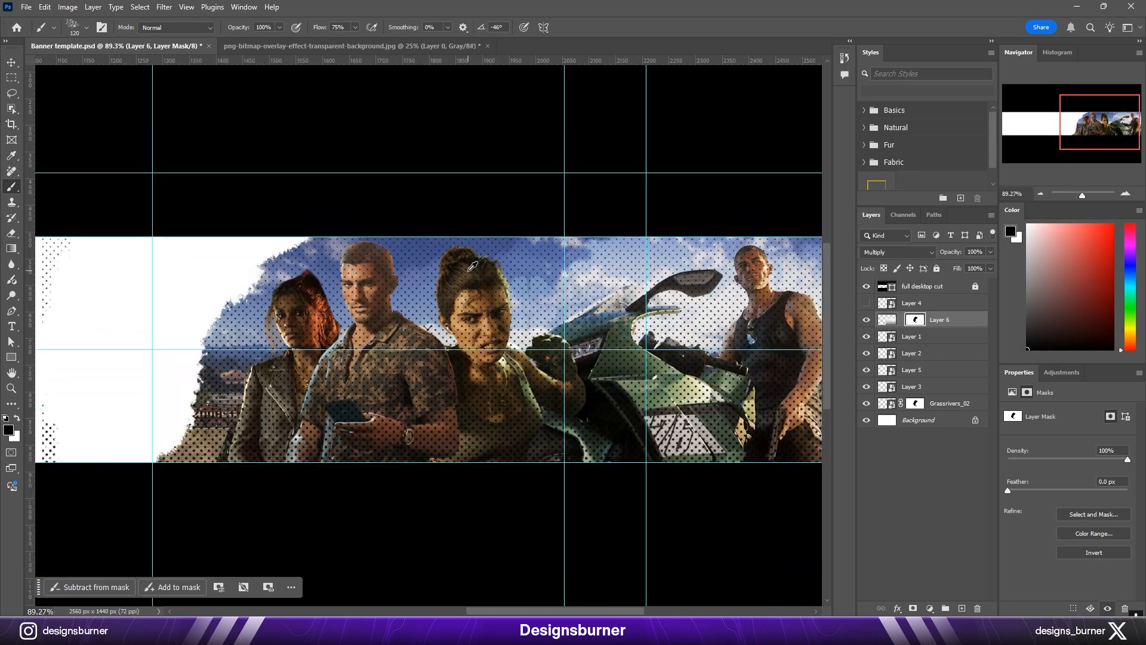
scroll(653, 287, "down", 5)
scroll(360, 334, "up", 5)
right_click(362, 329)
left_click(382, 435)
left_click(449, 459)
left_click_drag(227, 435, 229, 370)
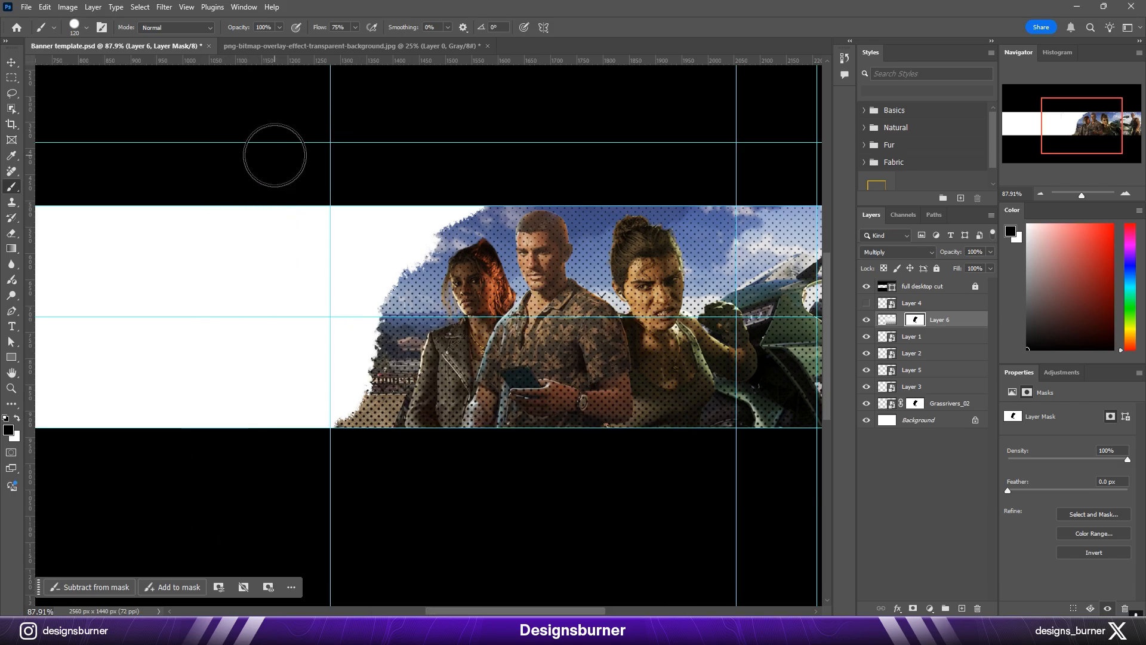
key("v")
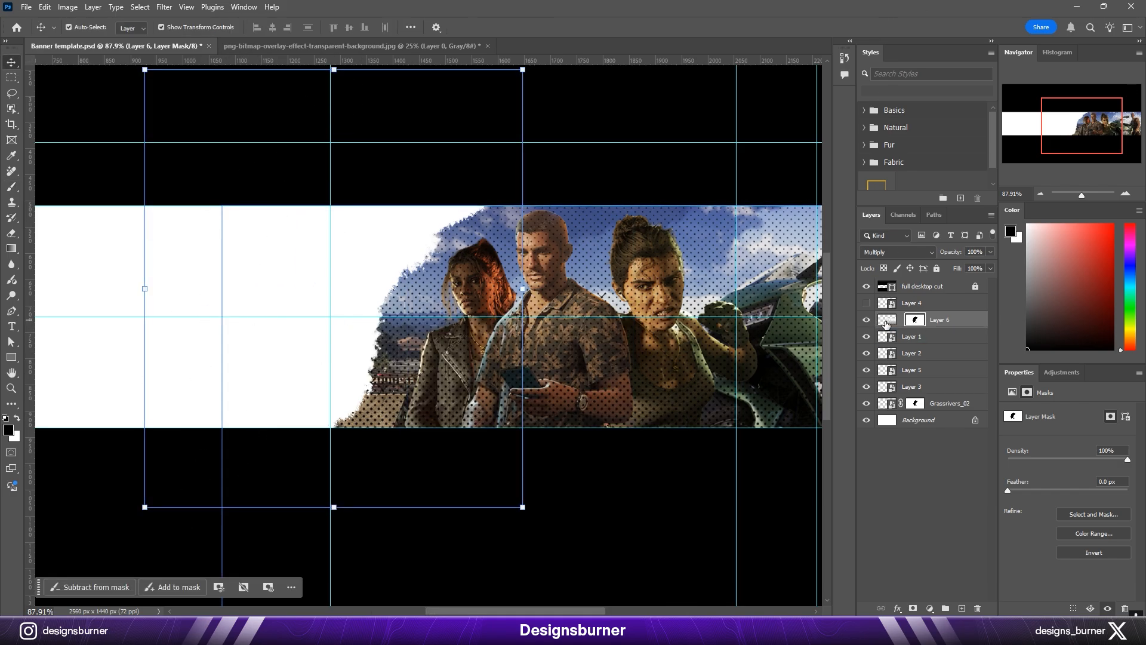
Step: Paint black on the halftone layer's mask with a very large soft brush to fade the dots over the middle characters
key("b")
left_click_drag(454, 256, 357, 309)
left_click_drag(210, 284, 746, 170)
scroll(377, 275, "down", 4)
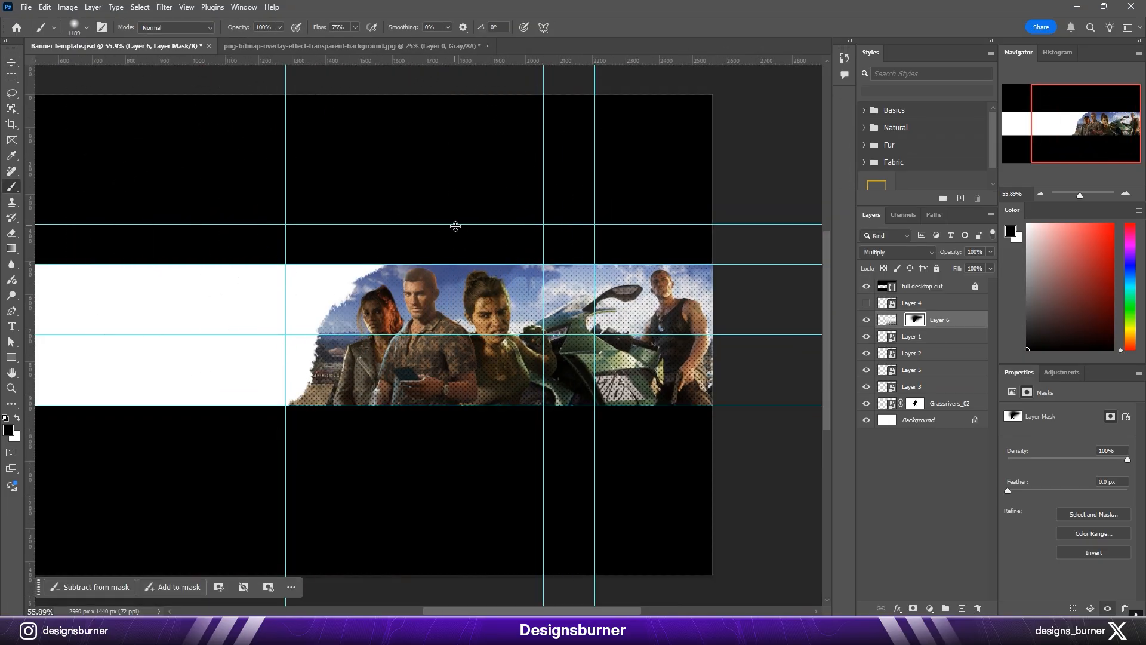
scroll(437, 305, "down", 1)
key("v")
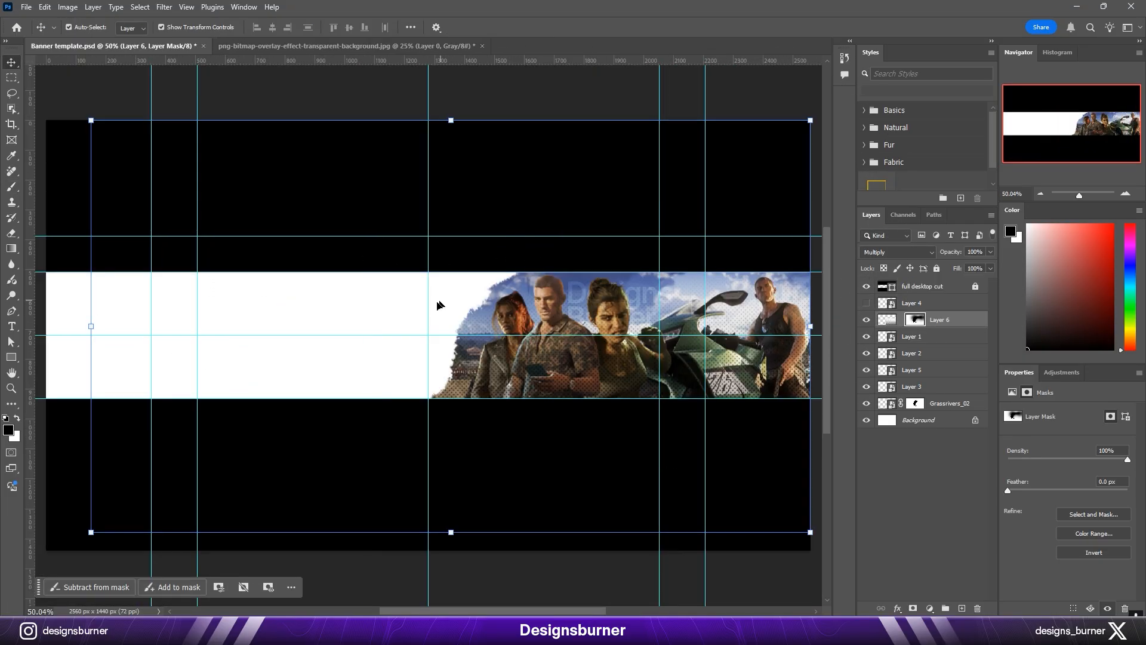
Step: Add the black text "YOURTEXT" in Montserrat Bold 56 pt on the banner's white area
left_click(886, 319)
scroll(670, 179, "down", 1)
left_click(671, 127)
scroll(506, 377, "up", 6)
left_click_drag(448, 363, 706, 388)
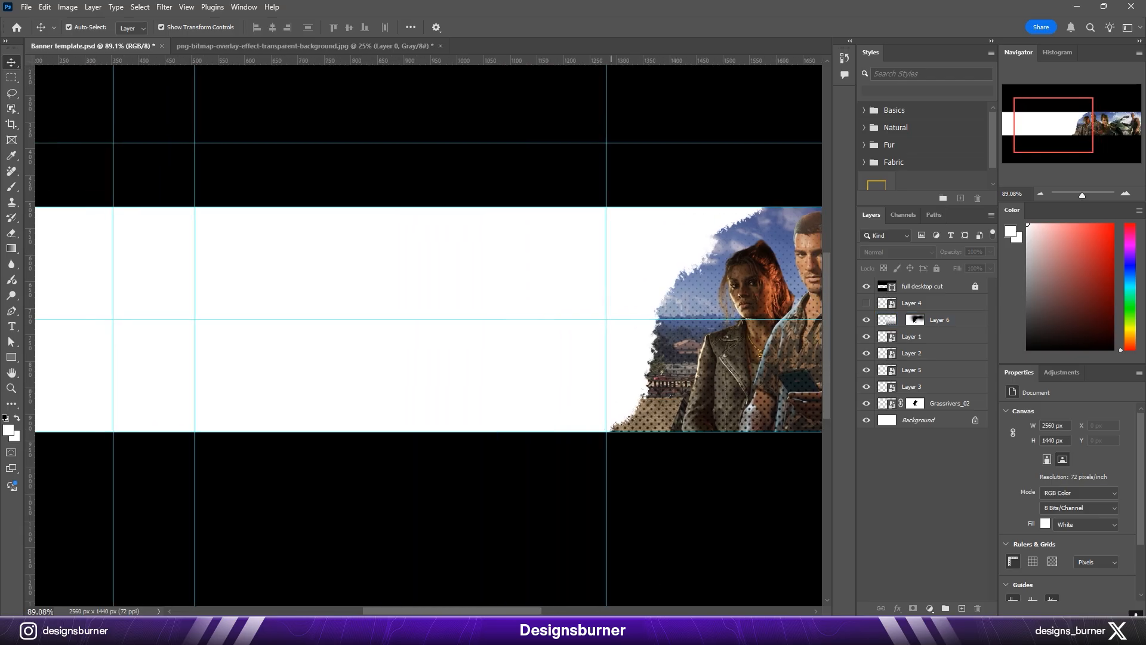
key("t")
left_click(478, 27)
left_click(652, 472)
left_click(923, 317)
left_click(335, 299)
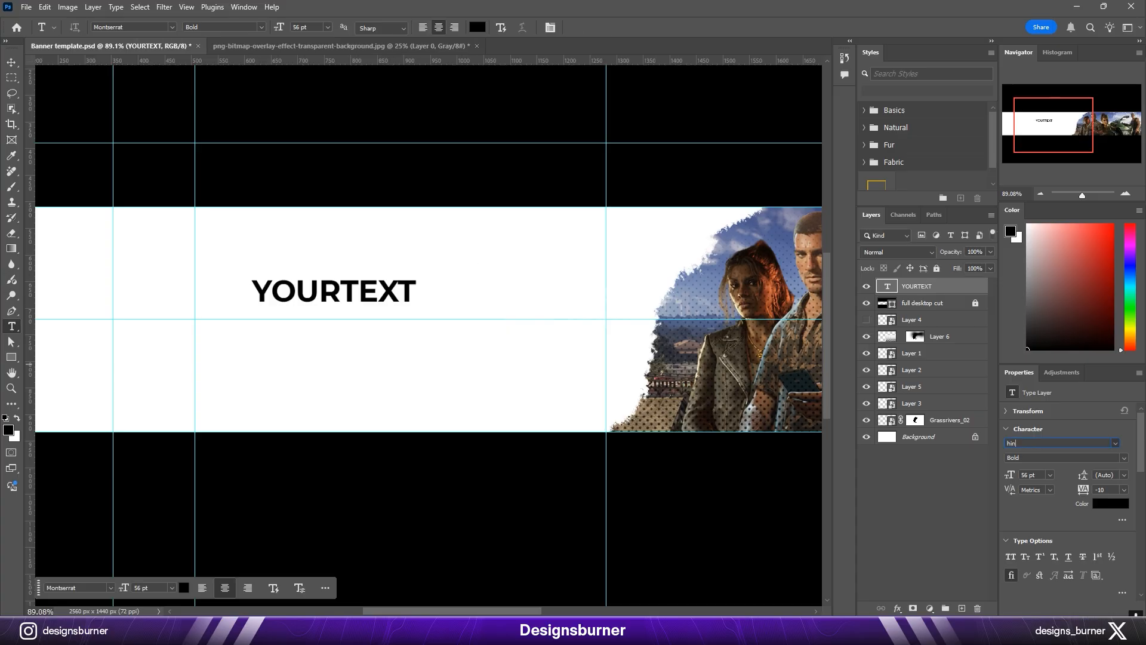
Step: Set the headline font to Chinese Rocks and enlarge the text to about 175 pt within the white area
key("v")
left_click_drag(386, 290, 496, 292)
left_click_drag(435, 281, 501, 307)
key("Return")
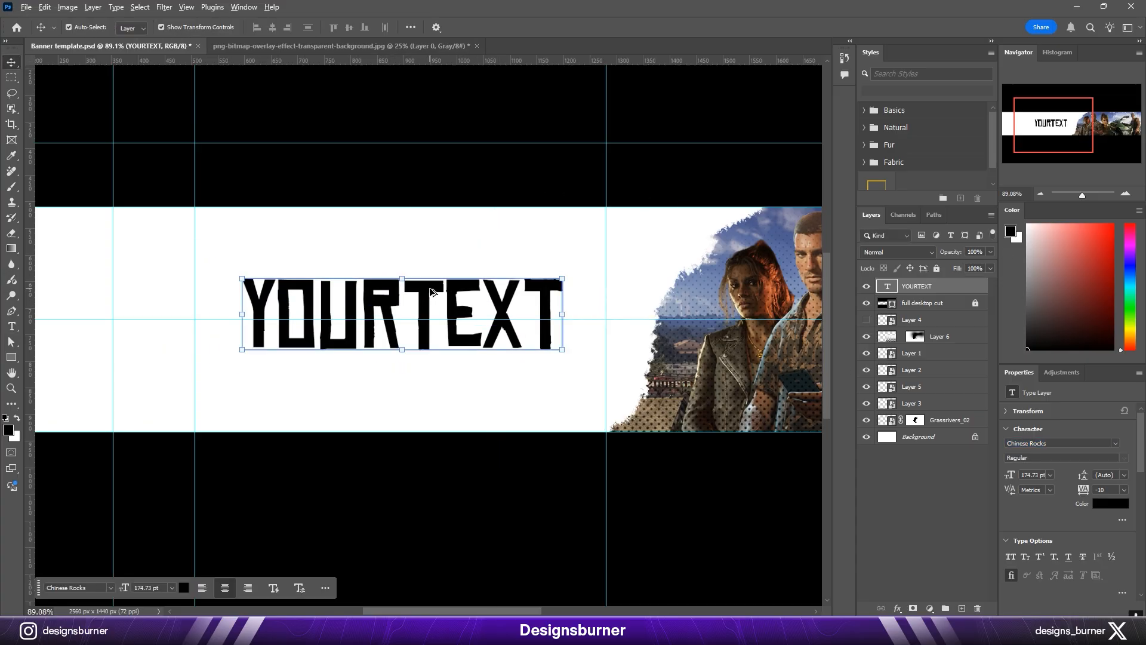
Step: Duplicate the headline below itself and change the copy's text to "Here is your slogan"
left_click_drag(432, 291, 438, 375, "alt")
double_click(438, 375)
type("Here is your slogan")
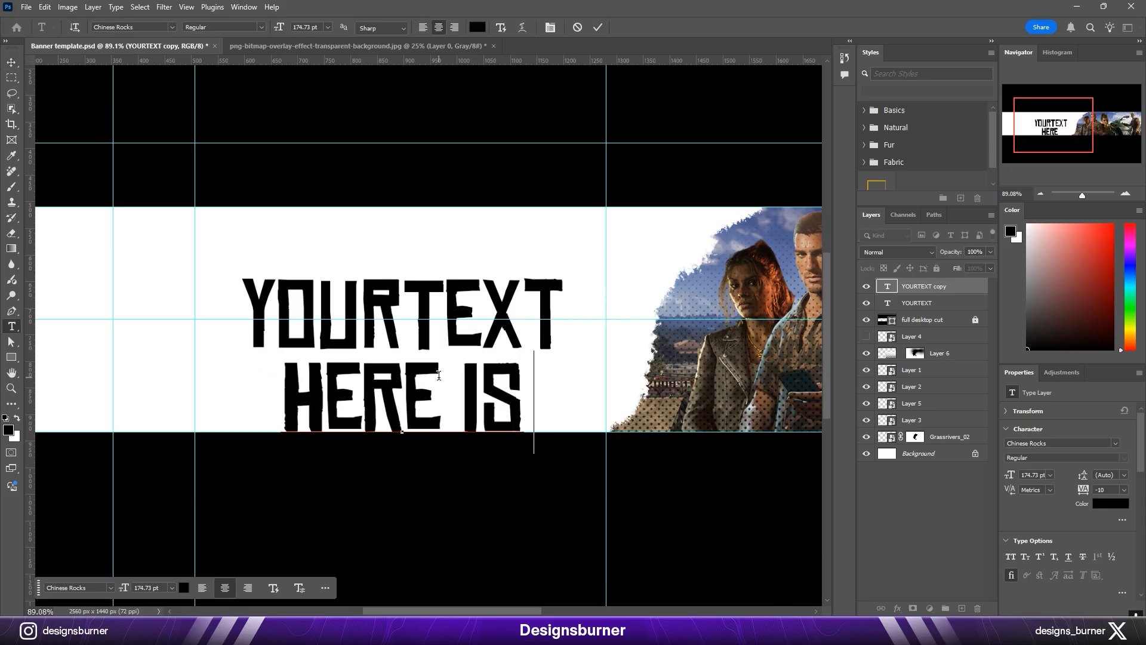
key("ctrl+Return")
Step: Scale the slogan down to the headline's width and place it directly beneath the headline
key("ctrl+t")
left_click_drag(746, 357, 562, 336)
left_click_drag(240, 388, 243, 285)
left_click_drag(439, 401, 439, 374)
key("Return")
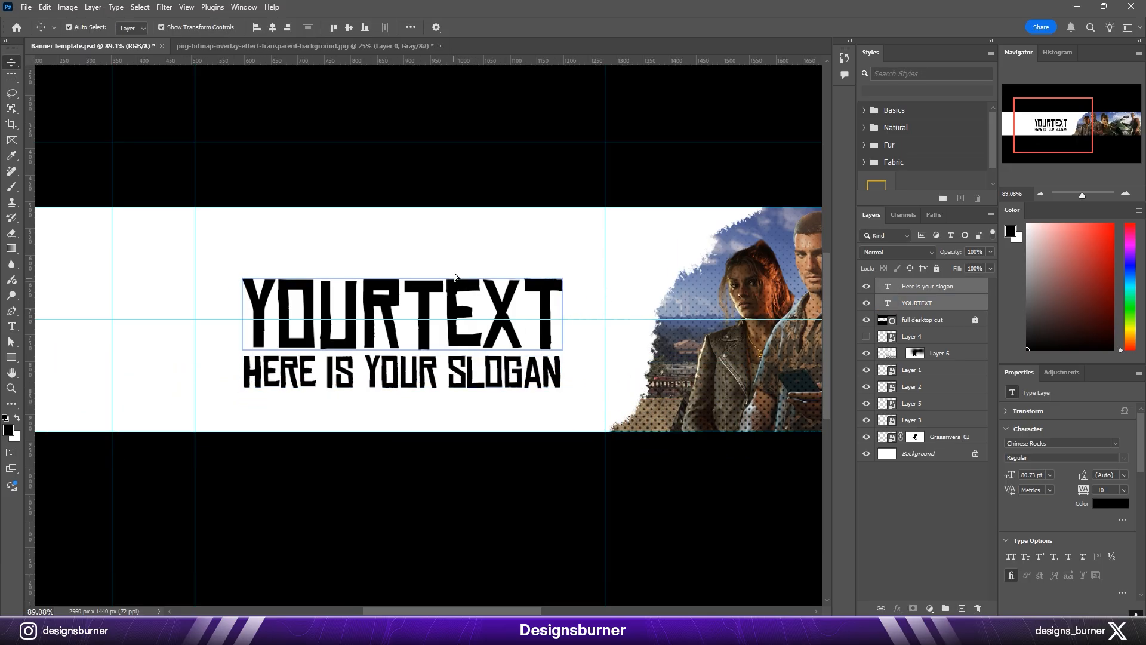
Step: Move both text lines up slightly and group them as "Text" with a layer mask
left_click_drag(455, 277, 455, 261, "shift")
key("ctrl+g")
left_click(913, 608)
double_click(936, 287)
type("Text")
key("Return")
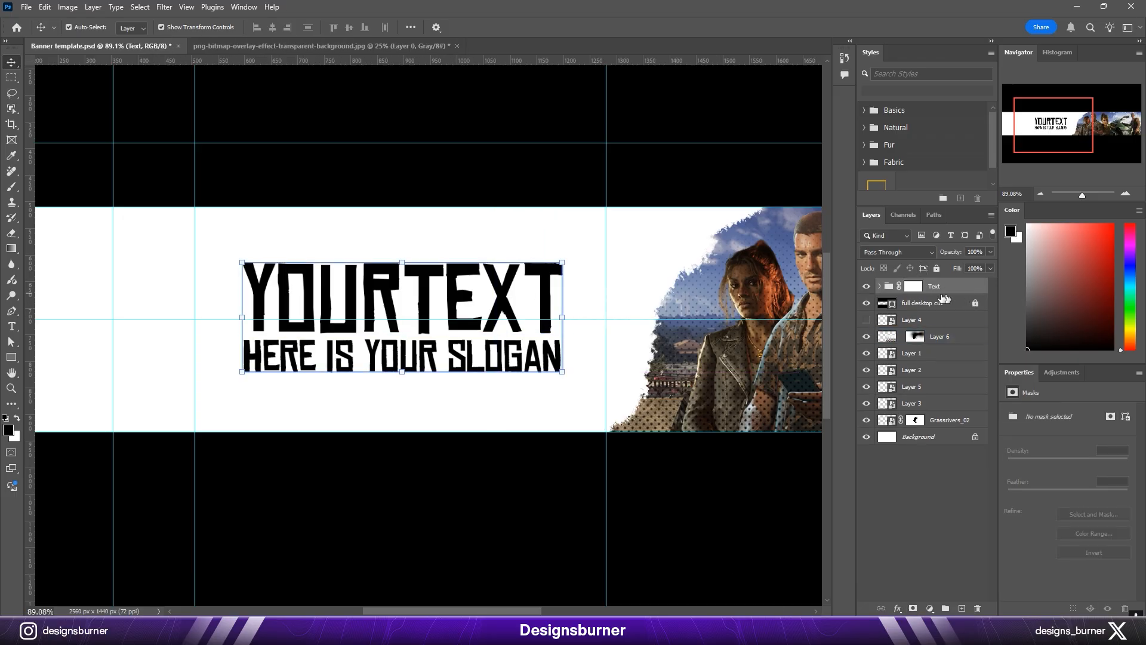
Step: Target the Text group's mask, choose the Rough Eraser brush, and try a first erasing stroke on the lettering
left_click(913, 286)
key("b")
right_click(483, 310)
double_click(693, 508)
scroll(457, 341, "up", 5)
key("x")
left_click(561, 367)
key("ctrl+z")
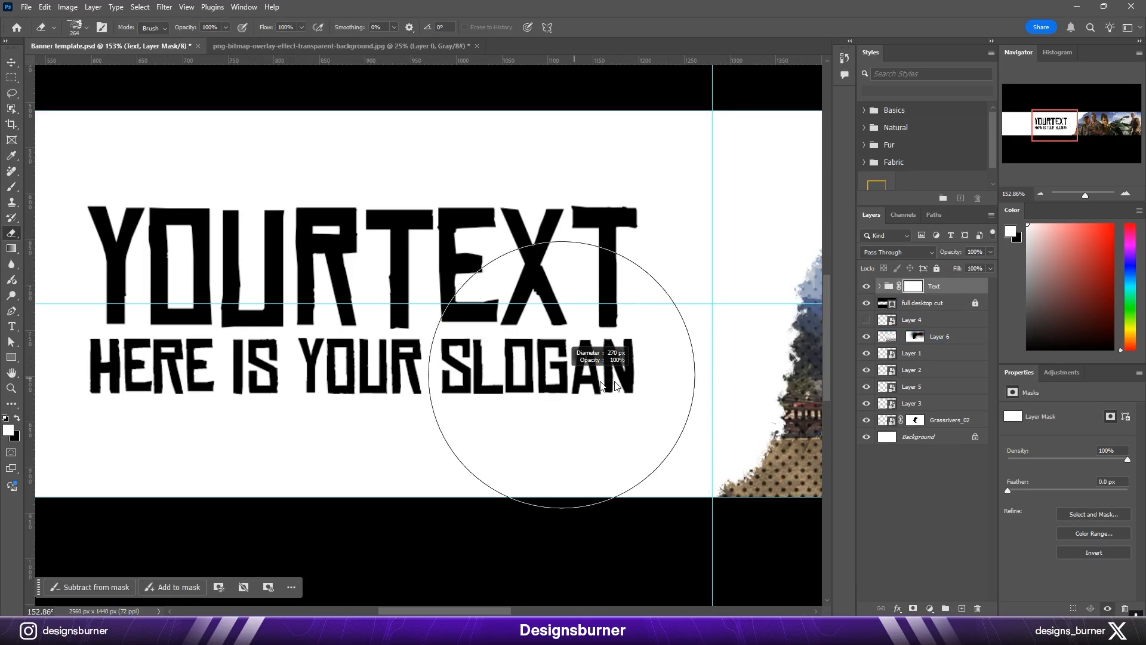
Step: Erase worn patches into the headline's lower parts and the slogan on the Text group's mask
left_click(578, 298)
left_click(158, 268)
key("ctrl+z")
left_click(185, 317)
scroll(338, 272, "up", 3)
key("bracketleft")
key("bracketleft")
key("bracketleft")
key("bracketleft")
key("bracketleft")
left_click(326, 275)
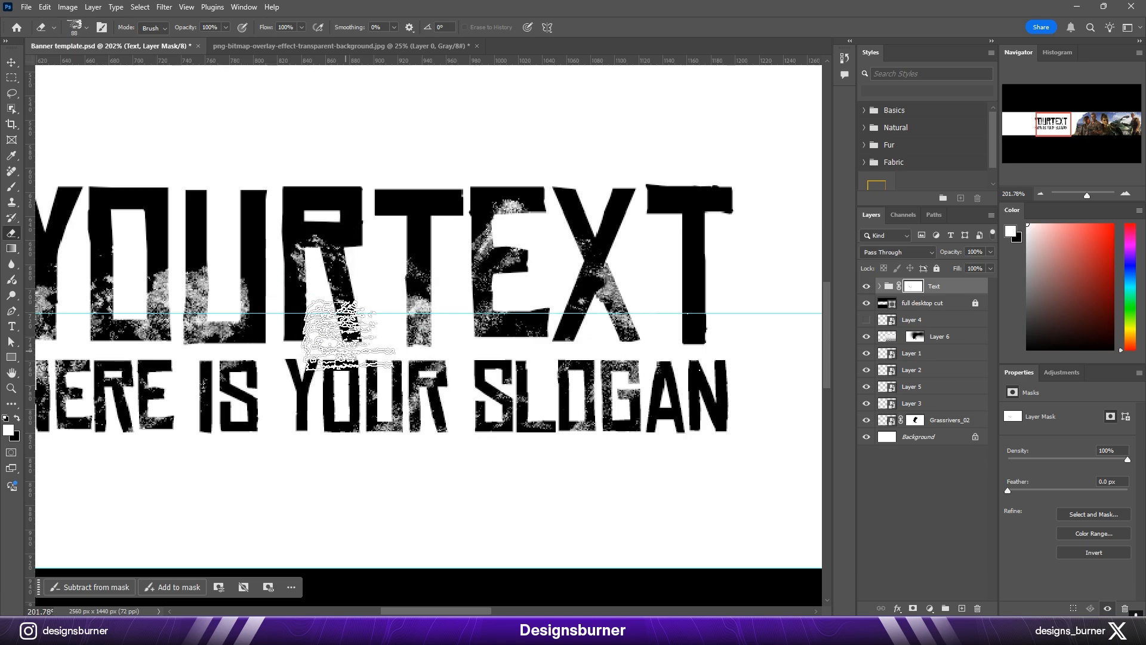
Step: Add more distressed texture to the headline's Y, O, U and R and along the slogan
left_click(697, 333)
left_click_drag(418, 298, 570, 299)
left_click(263, 233)
left_click_drag(264, 232, 325, 233, "alt")
left_click(361, 240)
scroll(361, 268, "up", 2)
left_click_drag(369, 416, 321, 416, "alt")
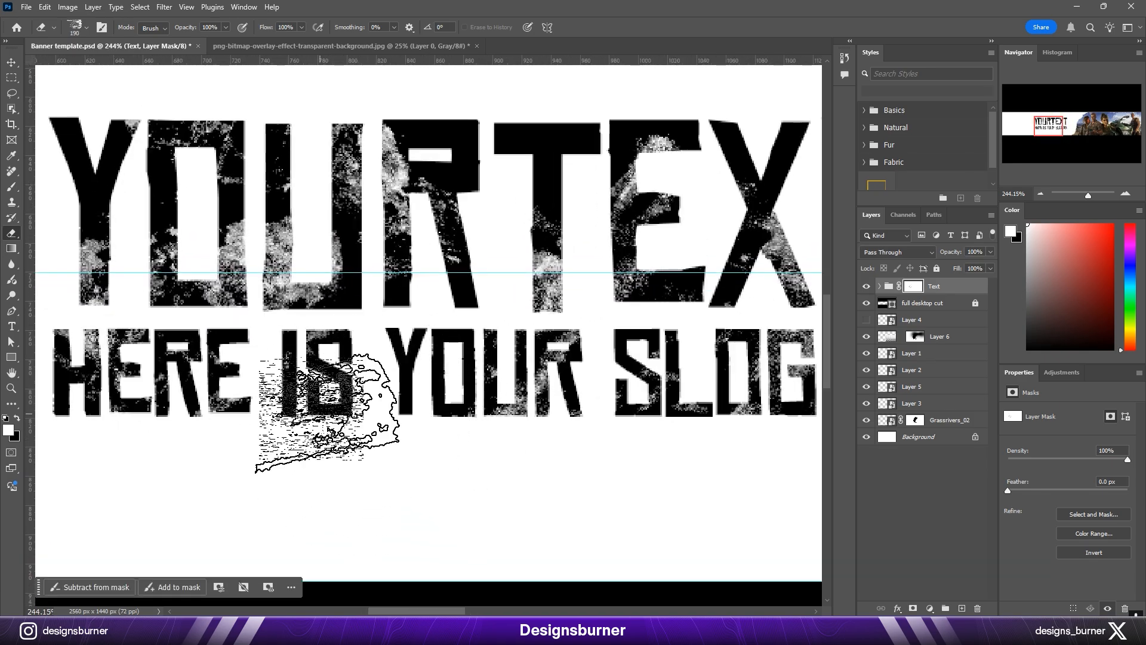
scroll(420, 475, "down", 2)
mouse_move(615, 441)
left_mouse_down()
mouse_move(542, 435)
mouse_move(522, 454)
left_mouse_up()
scroll(521, 454, "down", 4)
Step: Reselect the Rough Eraser dry media brush at 80 px for the Text group's mask
key("v")
key("b")
scroll(468, 286, "up", 5)
mouse_move(501, 309)
left_mouse_down("alt")
mouse_move(407, 312)
mouse_move(427, 329)
left_mouse_up("alt")
right_click(323, 243)
scroll(512, 454, "down", 8)
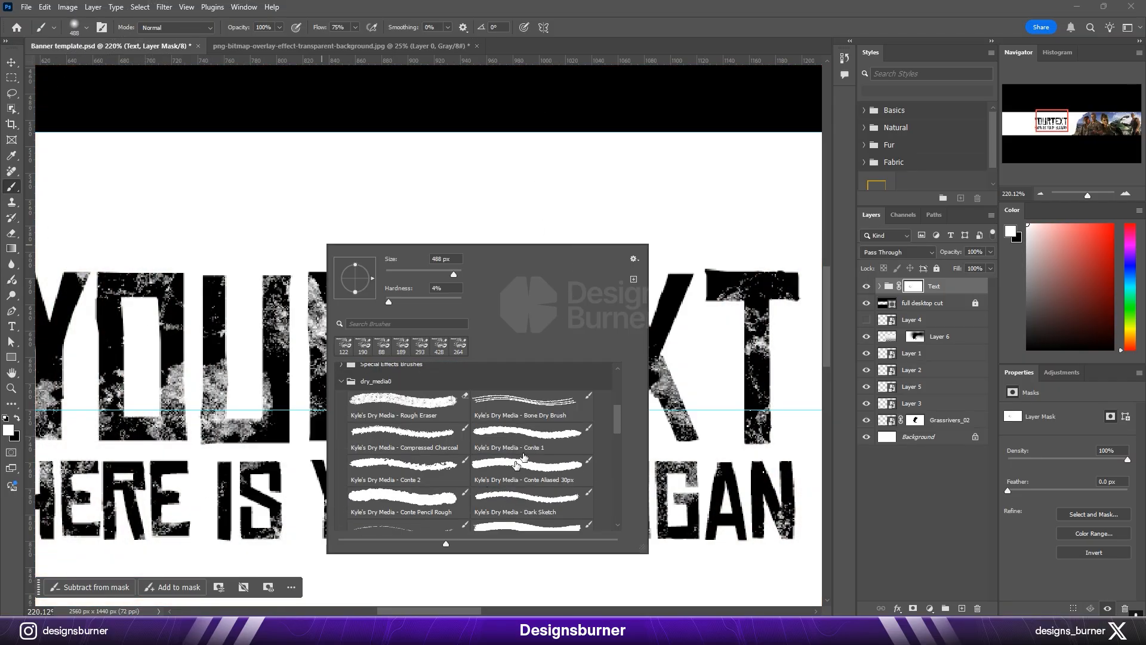
double_click(408, 434)
key("e")
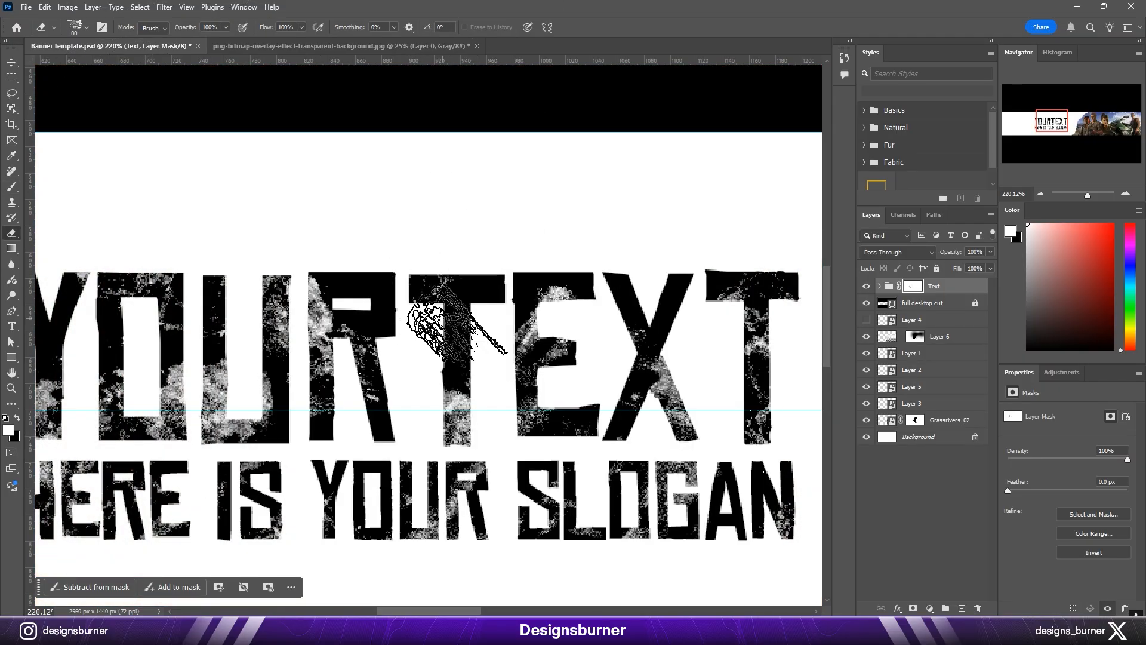
Step: Distress the upper parts of the headline's R, T and E with the rough eraser
left_click(459, 343)
left_click(342, 292)
scroll(450, 378, "down", 5)
scroll(466, 320, "up", 5)
left_click_drag(620, 301, 571, 297, "alt")
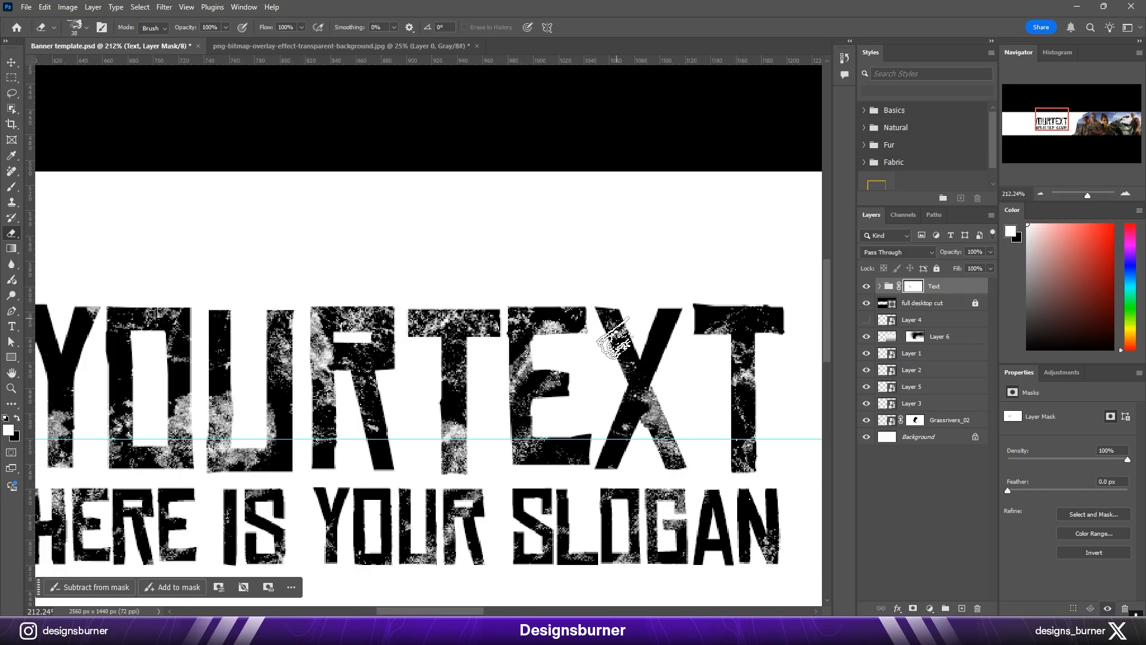
Step: Move the halftone layer above the Text group, delete its mask, and shift the pattern across the banner's white area
key("ctrl+0")
key("v")
left_click_drag(956, 338, 932, 279)
right_click(913, 286)
left_click(946, 303)
left_click_drag(748, 322, 652, 322)
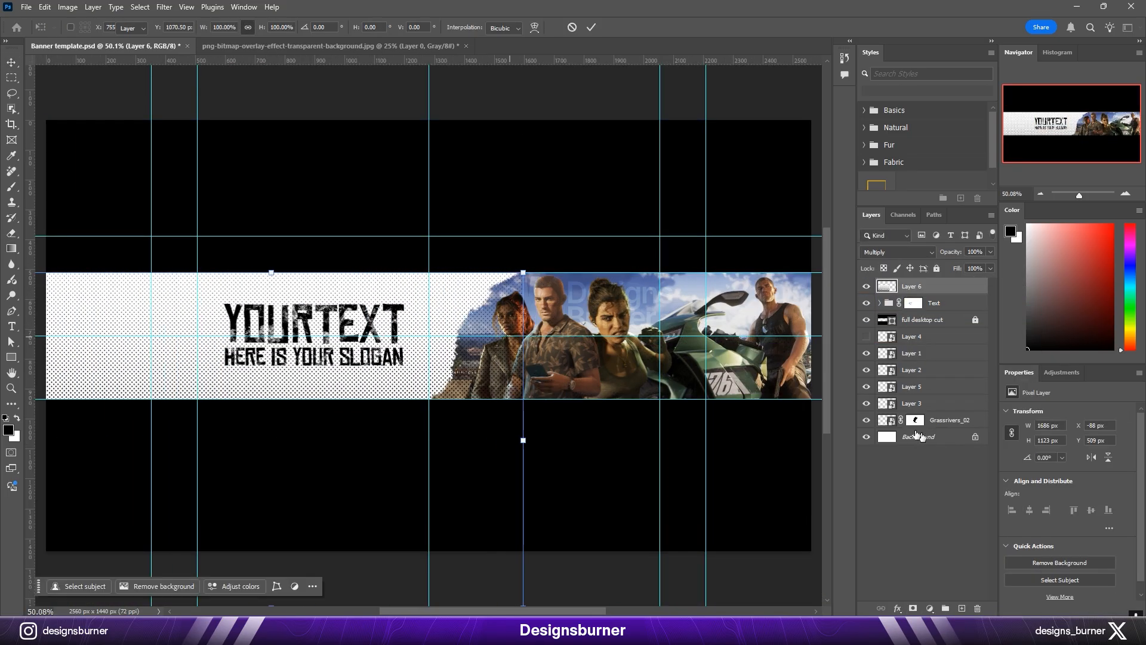
Step: Place the halftone layer beneath Grassrivers_02 and set it to Normal blend mode with 15% opacity
scroll(373, 362, "up", 3)
left_click(895, 252)
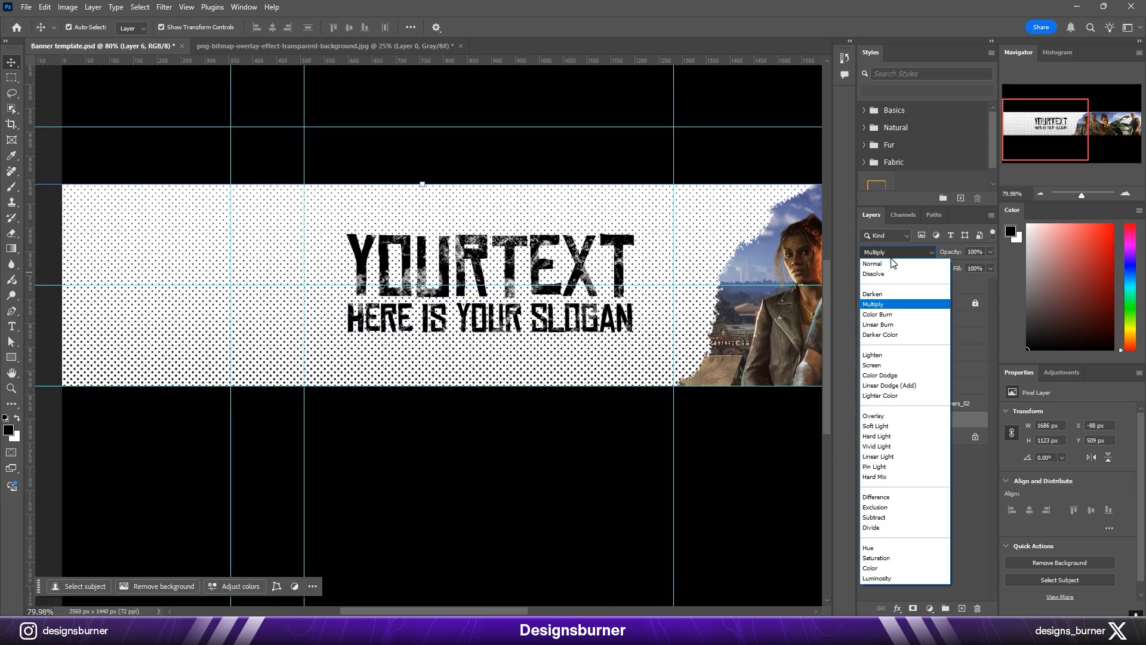
left_click(884, 253)
key("1")
key("7")
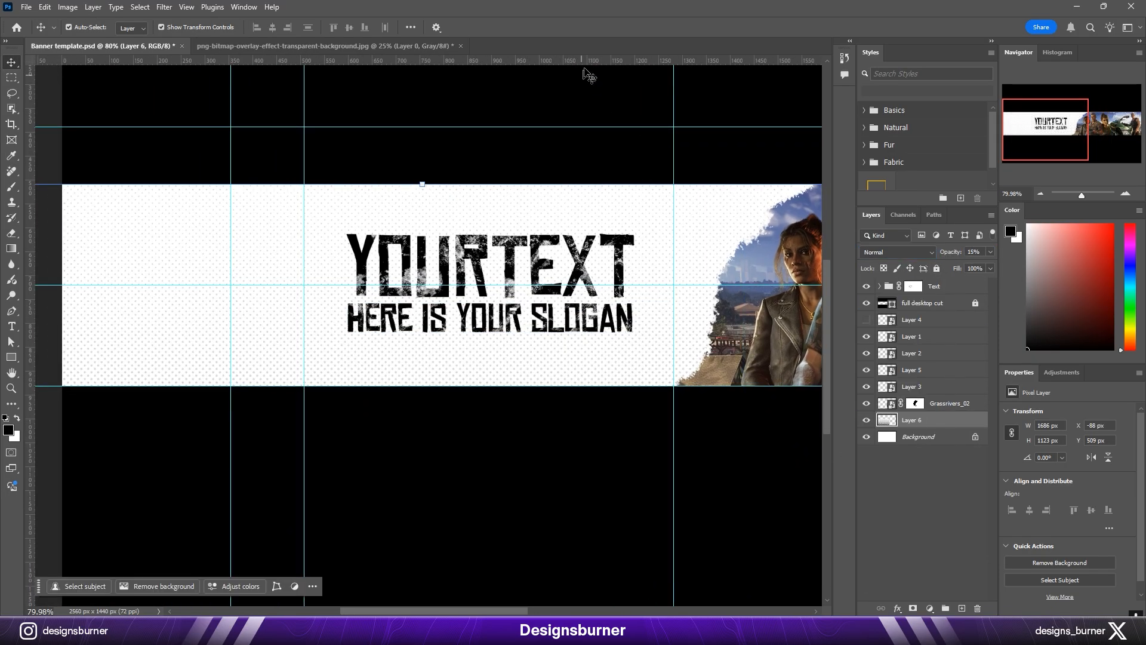
Step: Reposition the halftone layer to X -40 px and Y 489 px behind the text
key("ctrl+0")
mouse_move(451, 359)
left_mouse_down()
mouse_move(473, 238)
mouse_move(473, 358)
left_mouse_up()
key("Return")
left_click(581, 81)
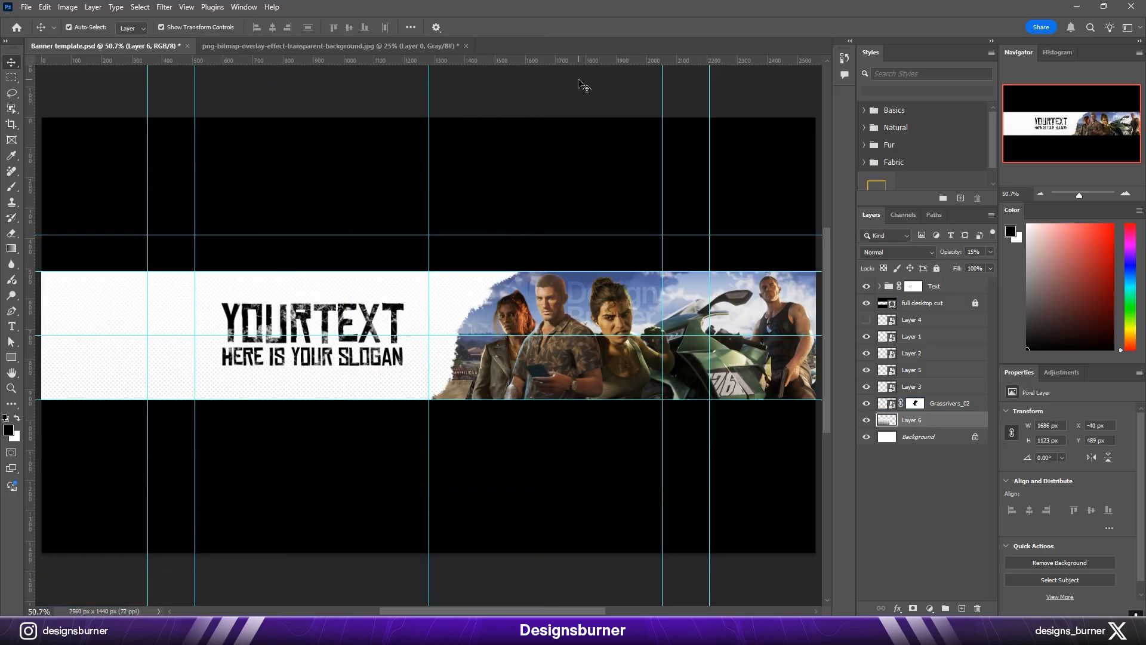
Step: Save the banner document
key("ctrl+minus")
key("ctrl+0")
key("ctrl+s")
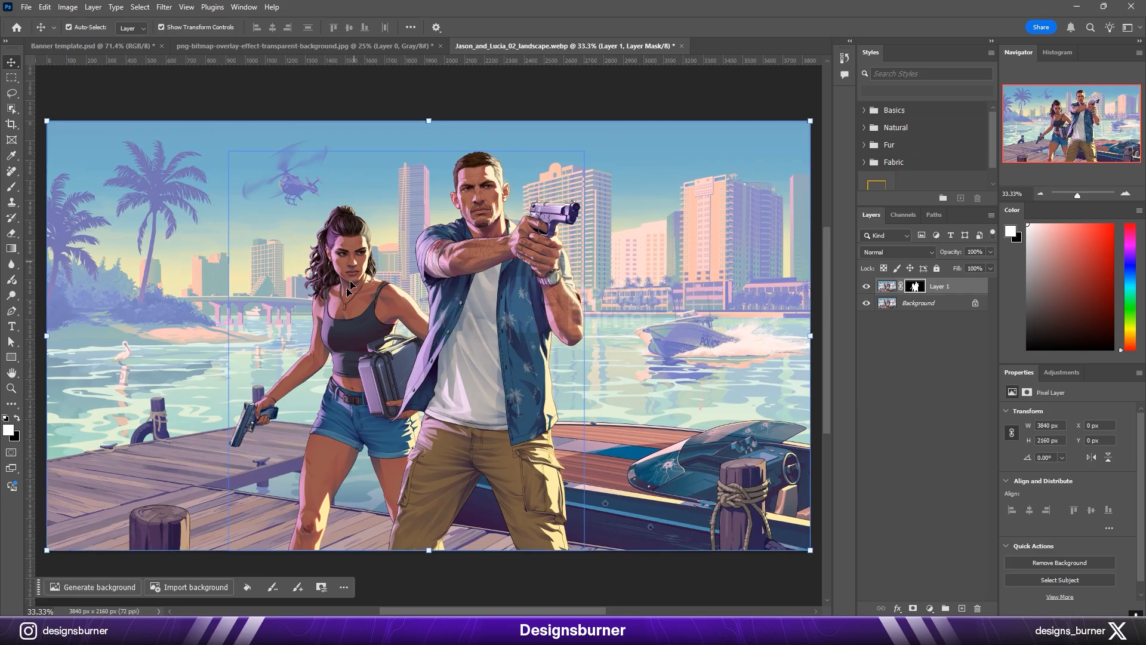
Step: Hide the character cutout layer and outline both characters loosely with the Lasso on the Background layer
left_click(866, 303)
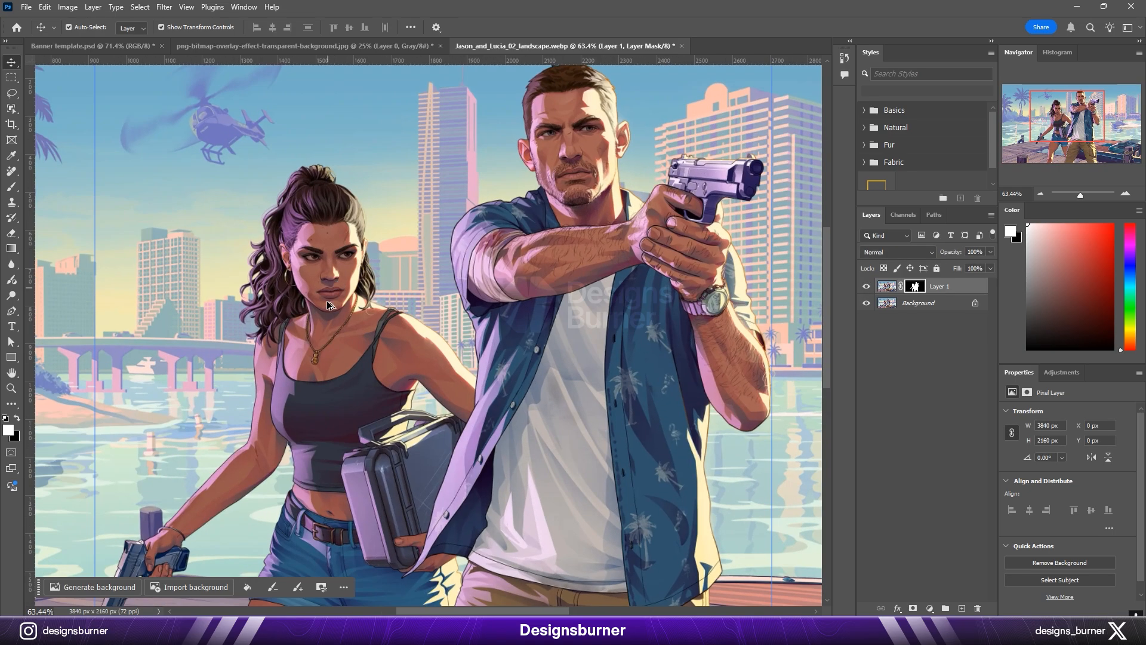
scroll(331, 304, "down", 5)
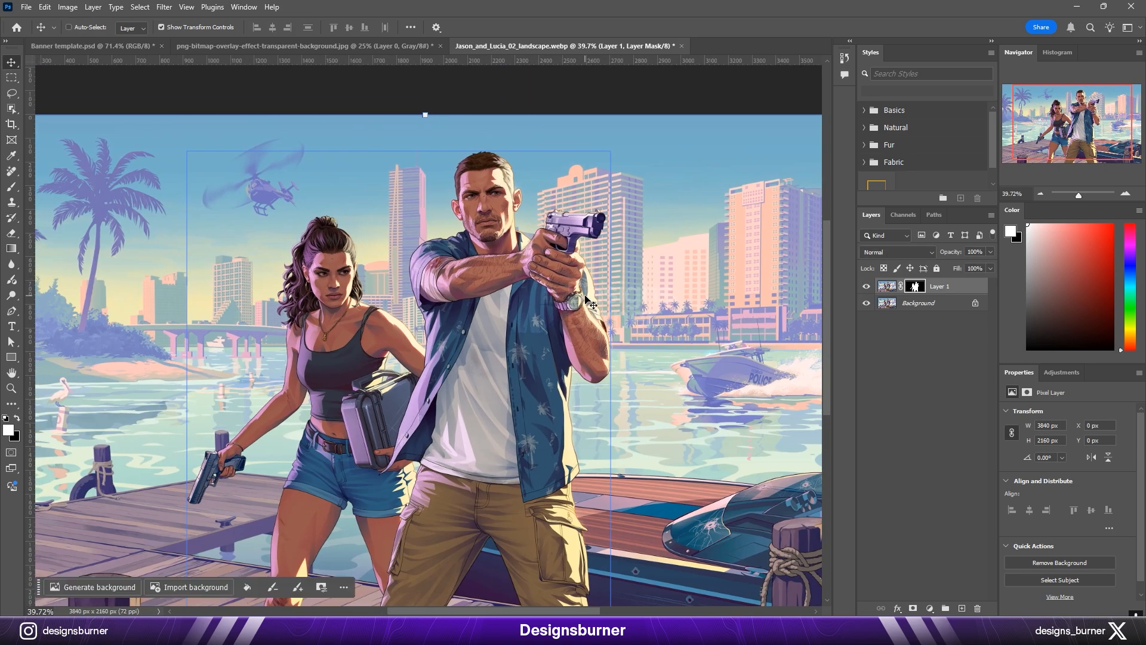
left_click(867, 287)
left_click(911, 304)
right_click(11, 93)
left_click(66, 107)
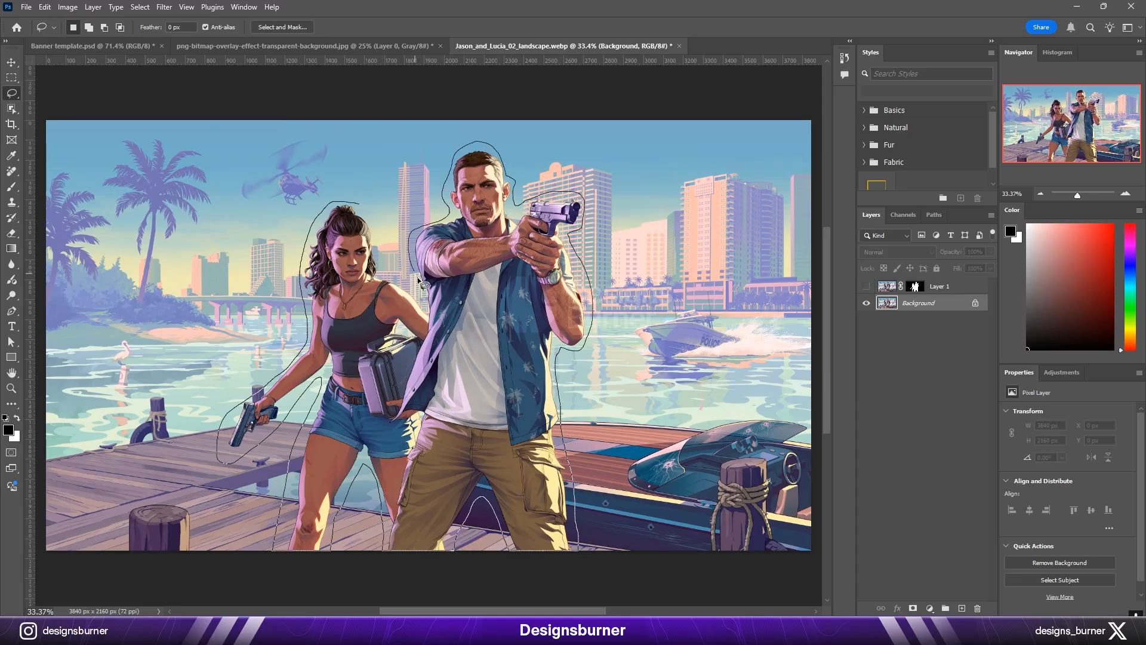
left_click_drag(378, 255, 359, 204)
Step: Erase both characters from the Background layer's waterfront scene with the Remove tool
right_click(12, 172)
left_click(65, 181)
mouse_move(340, 253)
left_mouse_down()
mouse_move(523, 196)
mouse_move(477, 112)
left_mouse_up()
left_click(645, 28)
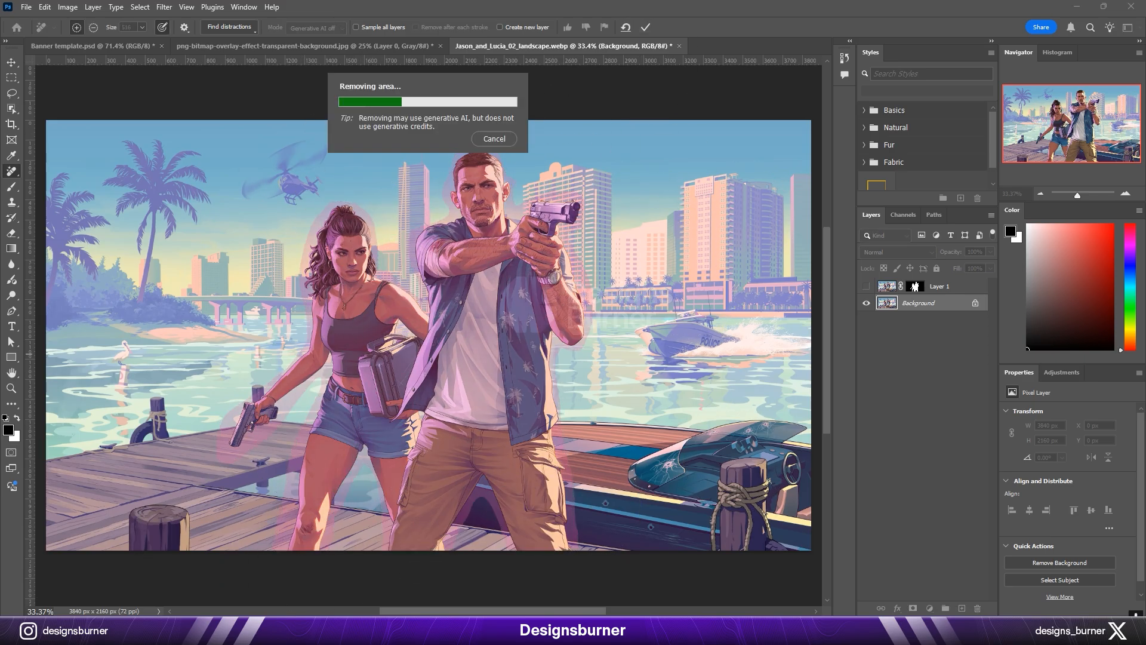
Step: Show the character cutout, try moving it over the cleaned background, and hide the cutout again
scroll(787, 421, "up", 1)
left_click(867, 287)
key("v")
left_click_drag(508, 310, 301, 358)
key("ctrl+z")
left_click(868, 287)
Step: Unlock the cleaned waterfront layer and place a copy in the banner template directly above its Background layer
left_click(974, 305)
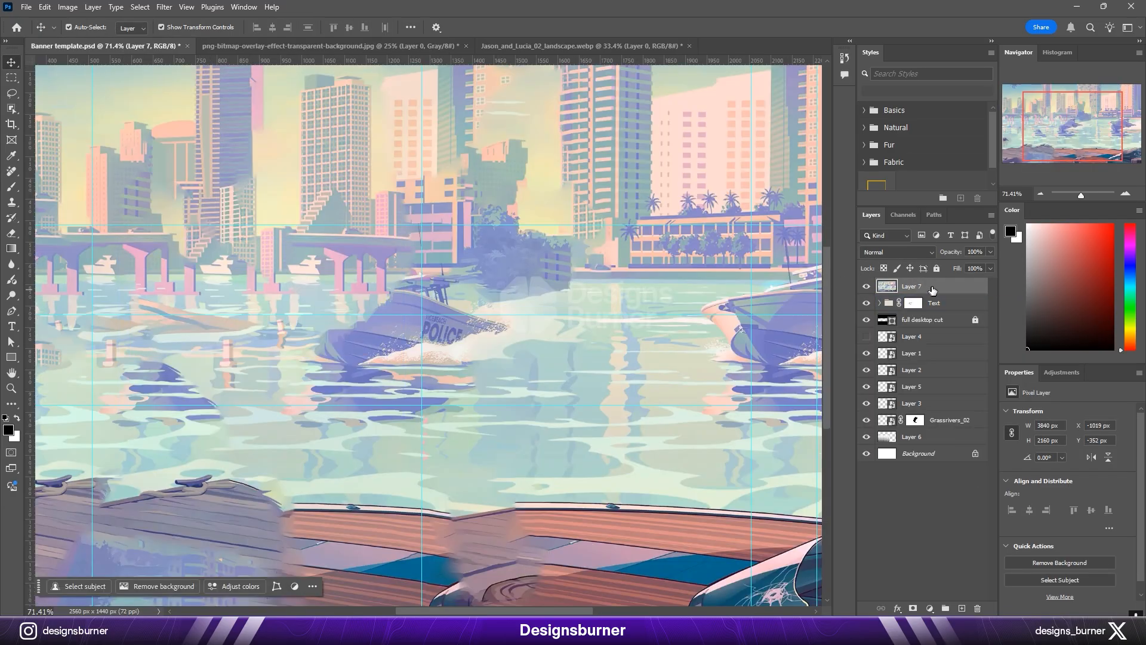
left_click_drag(933, 289, 931, 444)
scroll(647, 358, "down", 5)
left_click_drag(685, 337, 483, 344)
left_click(572, 28)
Step: Convert the waterfront layer to a smart object and scale it to 42.99% across the banner's white area
right_click(933, 441)
left_click(972, 355)
left_click_drag(248, 338, 209, 344)
left_click_drag(414, 317, 415, 331)
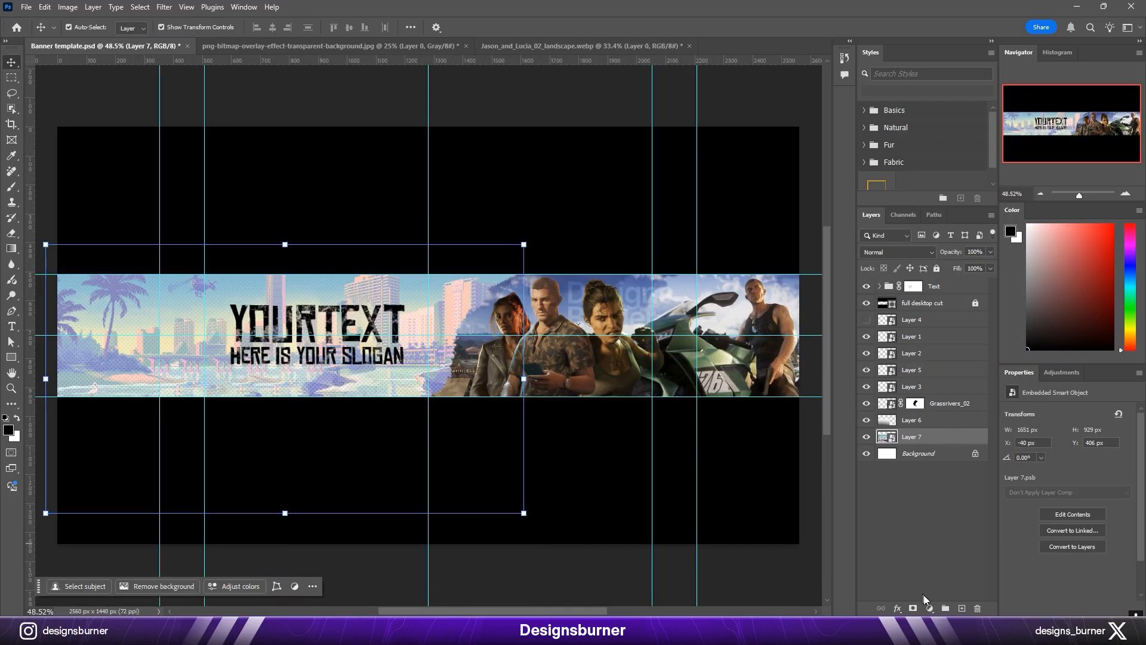
Step: Add a Black & White adjustment layer above the waterfront layer and set the waterfront's opacity to 45%
left_click(929, 607)
left_click(956, 505)
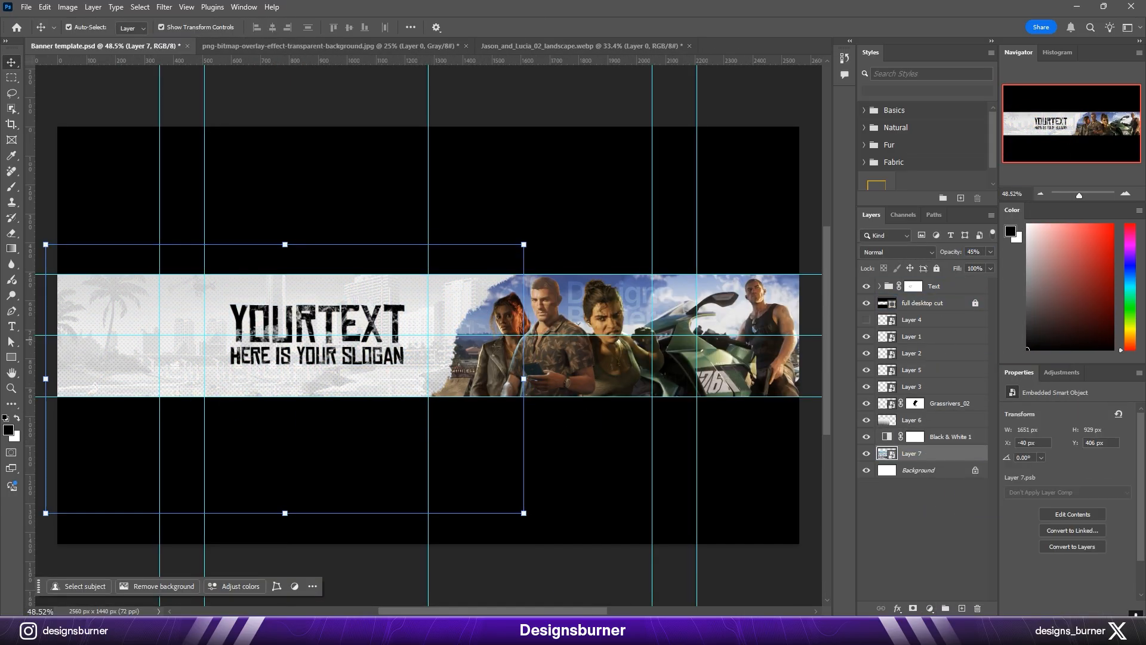
left_click(334, 113)
Step: Replace the Text group's existing layer mask with a new blank one
key("ctrl+plus")
key("ctrl+plus")
key("ctrl+plus")
key("ctrl+plus")
key("ctrl+minus")
left_click_drag(407, 434, 567, 435)
left_click_drag(419, 414, 514, 407)
scroll(411, 297, "up", 5)
right_click(913, 286)
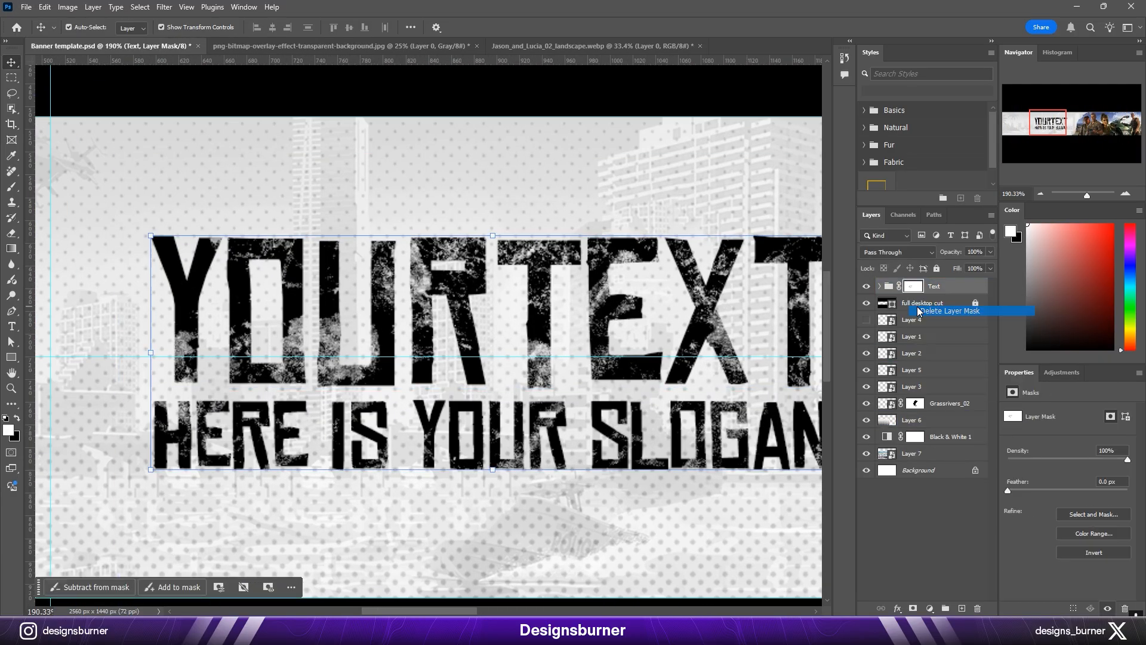
left_click(926, 311)
left_click(912, 608)
Step: Wear away patches of the headline by painting black on the Text mask with Kyle's Ultimate Pastel Palooza brush
key("b")
right_click(412, 292)
left_click(430, 476)
left_click(431, 448)
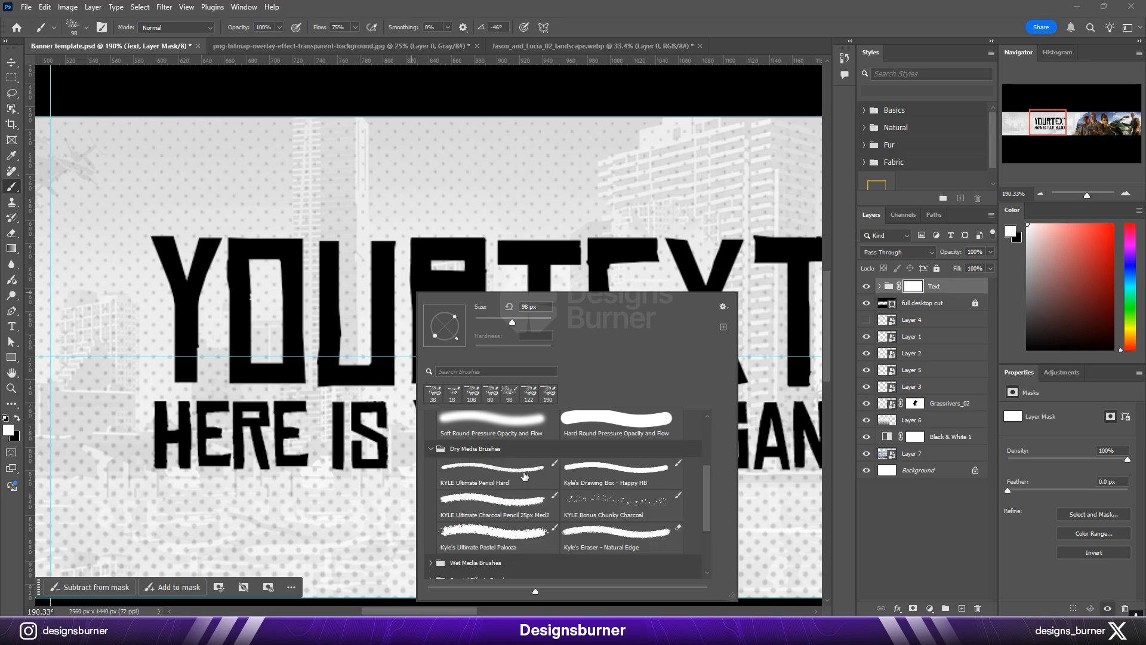
double_click(508, 535)
left_click(312, 332)
left_click(388, 310)
left_click(539, 313)
left_click_drag(627, 353, 434, 329)
left_click(513, 299)
left_click(609, 364)
Step: Brush worn patches into the slogan on the Text group's mask
left_click(363, 472)
left_click(233, 458)
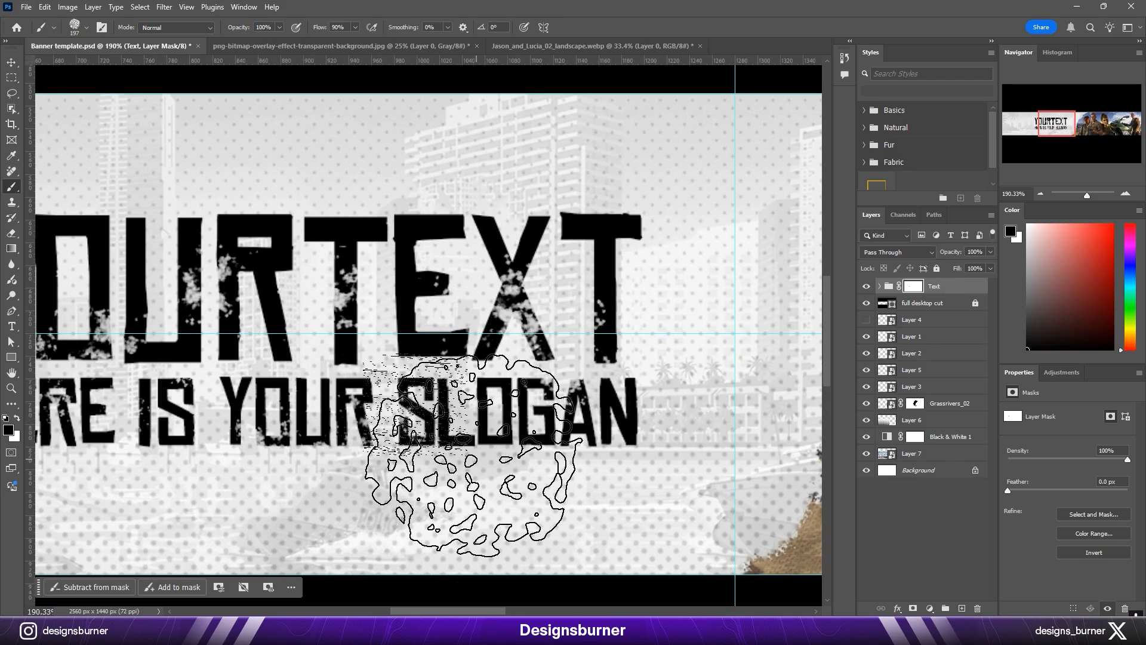
left_click(473, 455)
left_click(603, 447)
Step: Refine the distressing with smaller brush sizes, adding more worn patches across the headline and slogan letters
left_click_drag(362, 287, 478, 352)
left_click(476, 352)
mouse_move(305, 315)
left_mouse_down()
mouse_move(364, 315)
mouse_move(456, 290)
left_mouse_up()
left_click(358, 325)
left_click(293, 499)
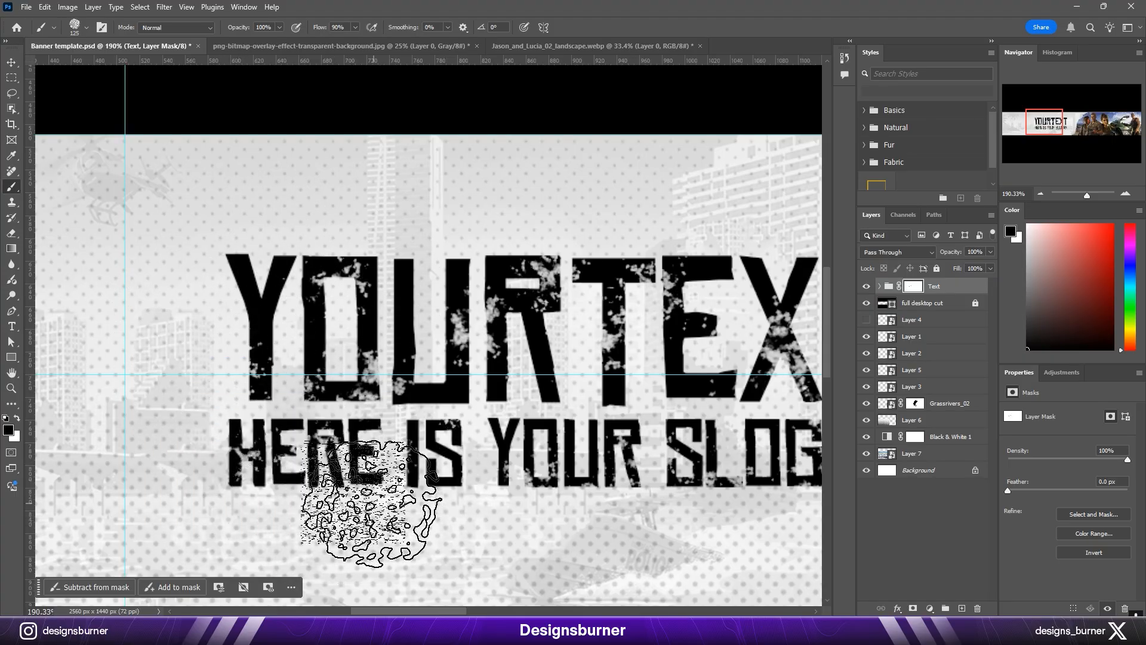
left_click_drag(552, 400, 463, 414)
left_click_drag(630, 429, 455, 440)
left_click_drag(611, 360, 588, 360)
left_click(528, 337)
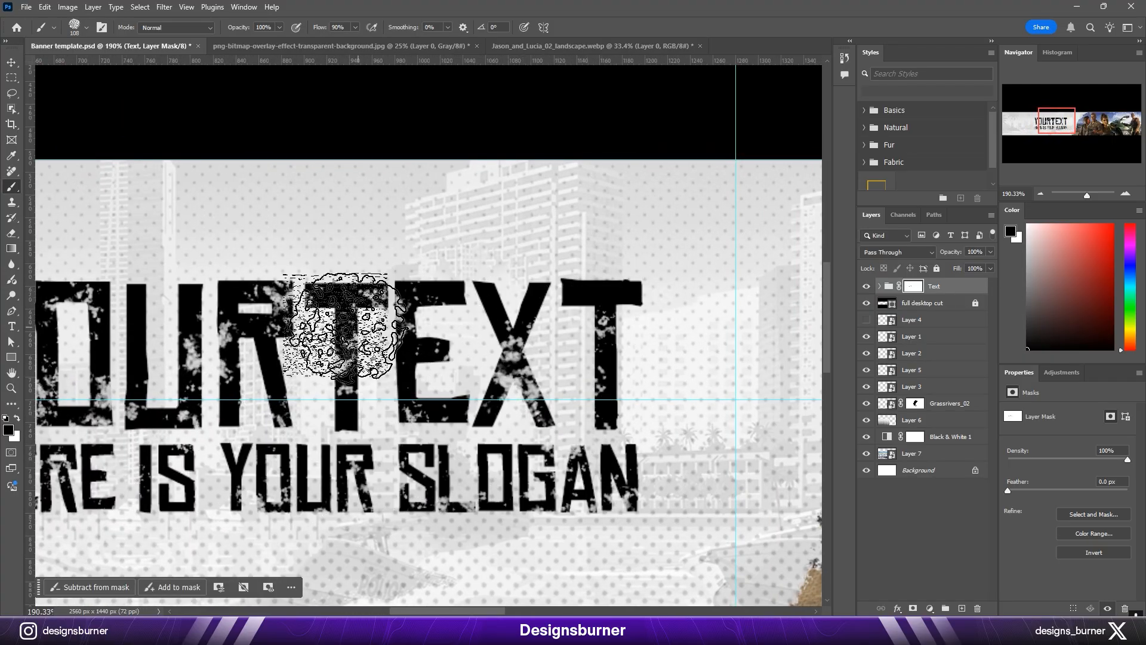
left_click_drag(265, 369, 401, 348)
left_click_drag(265, 408, 330, 431)
scroll(334, 358, "down", 3)
scroll(322, 418, "up", 3)
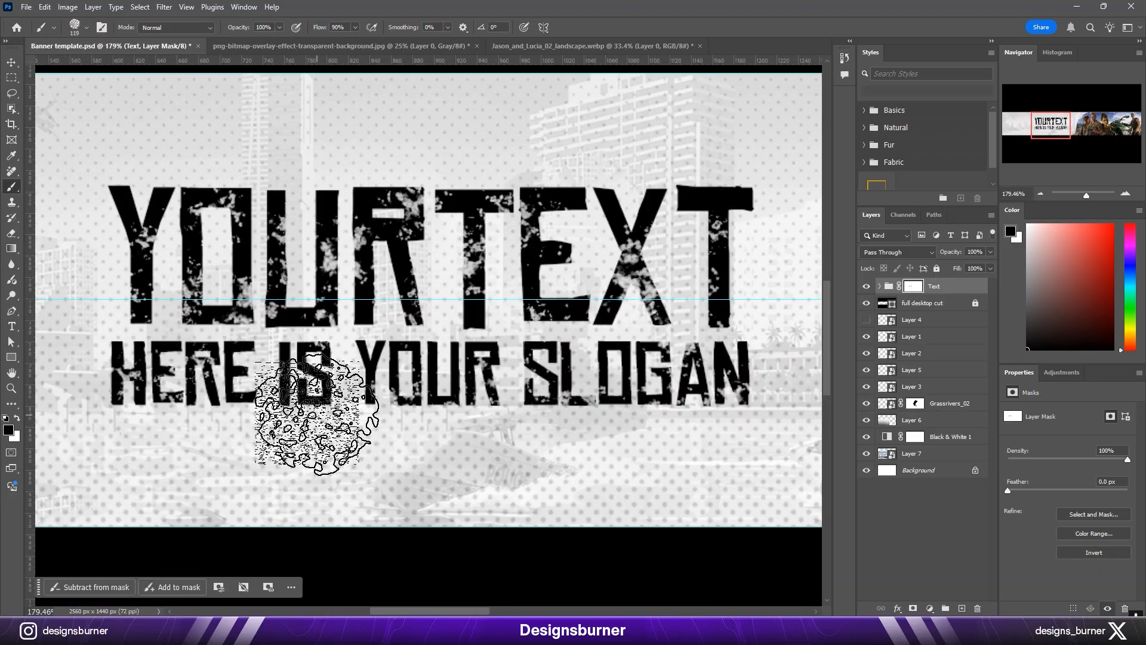
key("v")
scroll(561, 335, "down", 6)
left_click(578, 216)
left_click_drag(493, 449, 430, 431)
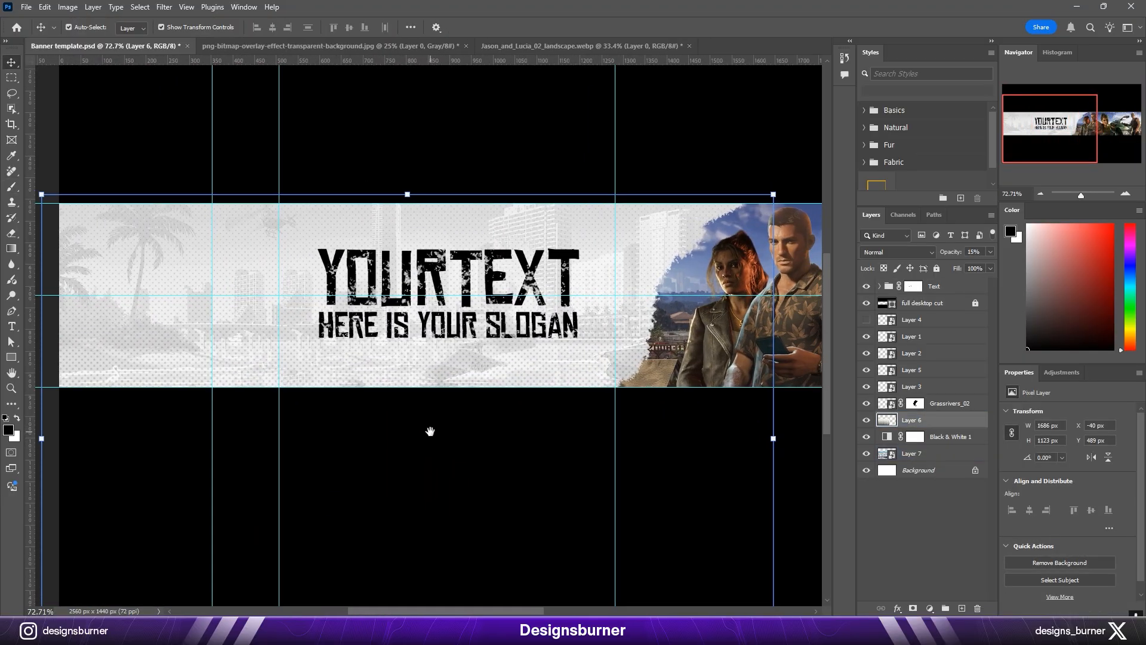
scroll(429, 431, "up", 1)
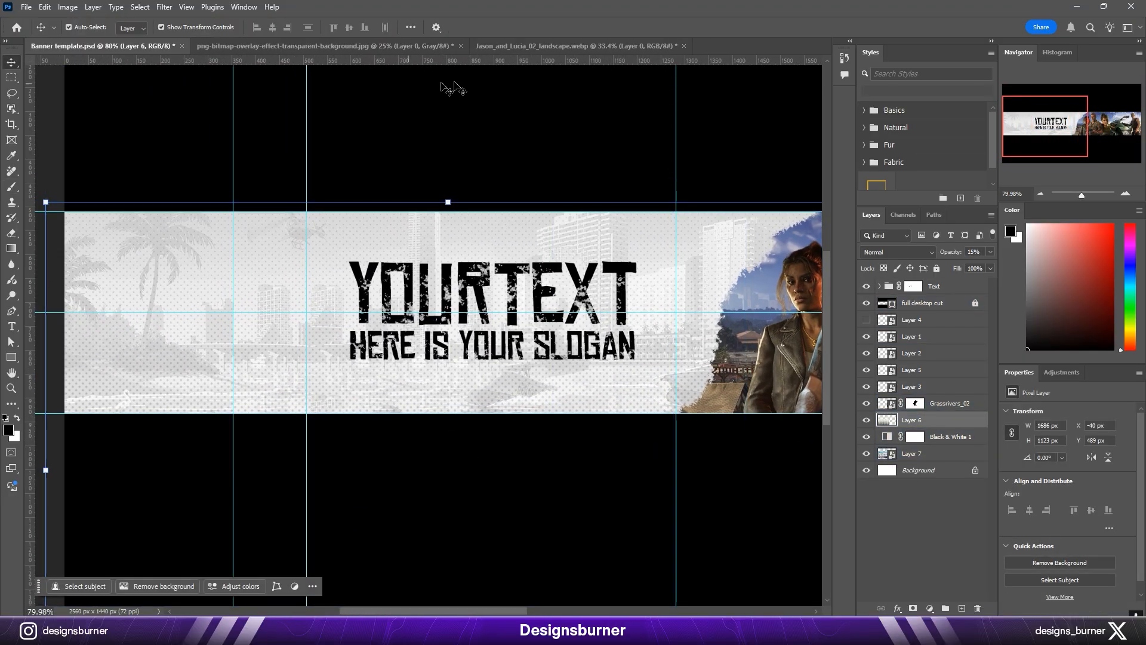
Step: In the Jason_and_Lucia_02_landscape document, show the character cutout layer and convert it to a smart object
left_click(573, 46)
left_click(866, 286)
right_click(970, 287)
left_click(1011, 445)
Step: Place the character cutout at the banner's left end, scaled to 542 × 608 px at X -40 px, Y 518 px
left_click_drag(478, 392, 194, 77)
key("ctrl+z")
left_click_drag(920, 287, 334, 347)
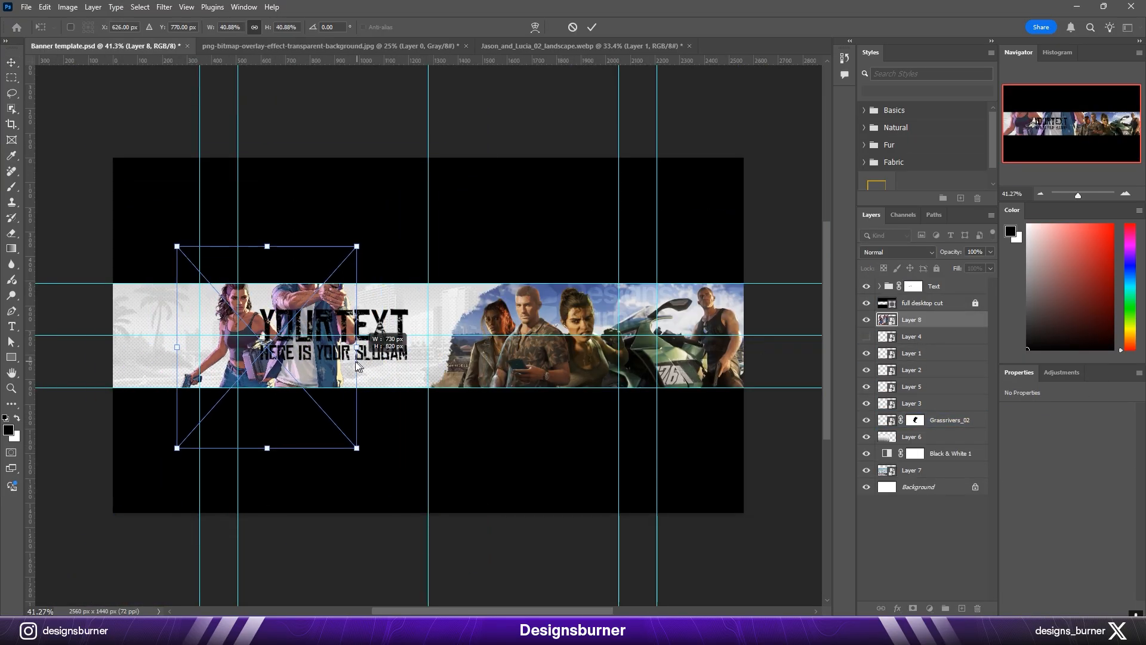
left_click_drag(301, 374, 219, 392)
key("Return")
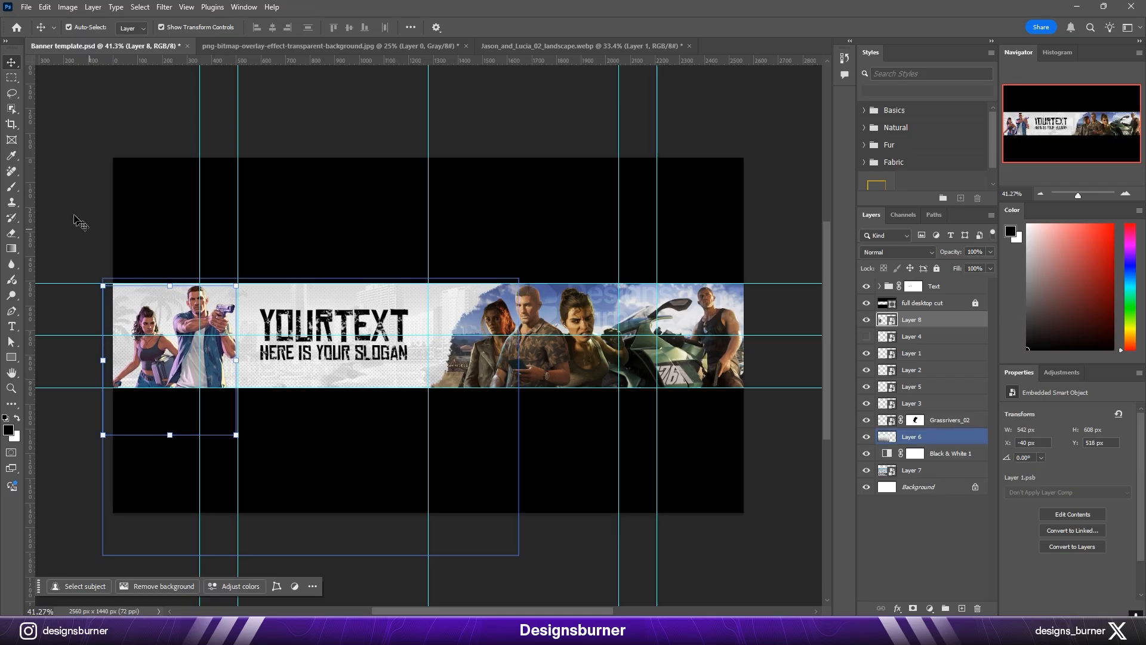
Step: Add a layer beneath the character cutout and paint lavender splatter between the two characters with the textured brush
left_click(77, 220)
scroll(197, 303, "up", 8)
left_click_drag(197, 302, 451, 173)
left_click(362, 317)
left_click(963, 608)
key("b")
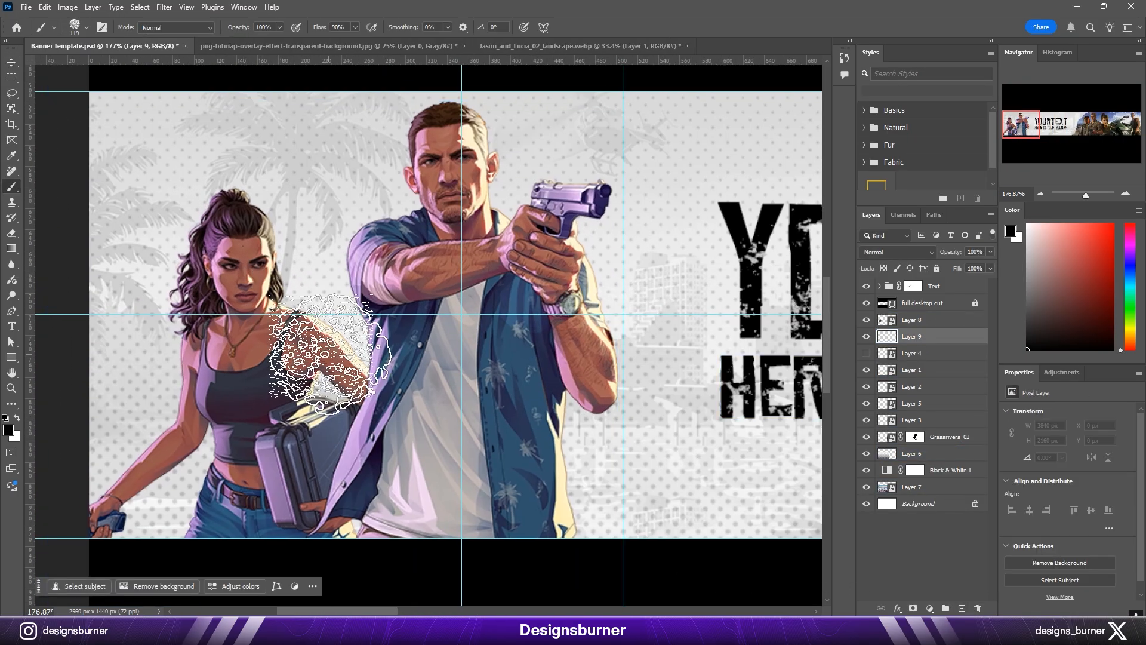
scroll(375, 331, "up", 10)
left_click(371, 328, "alt")
scroll(407, 339, "down", 10)
left_click(376, 450)
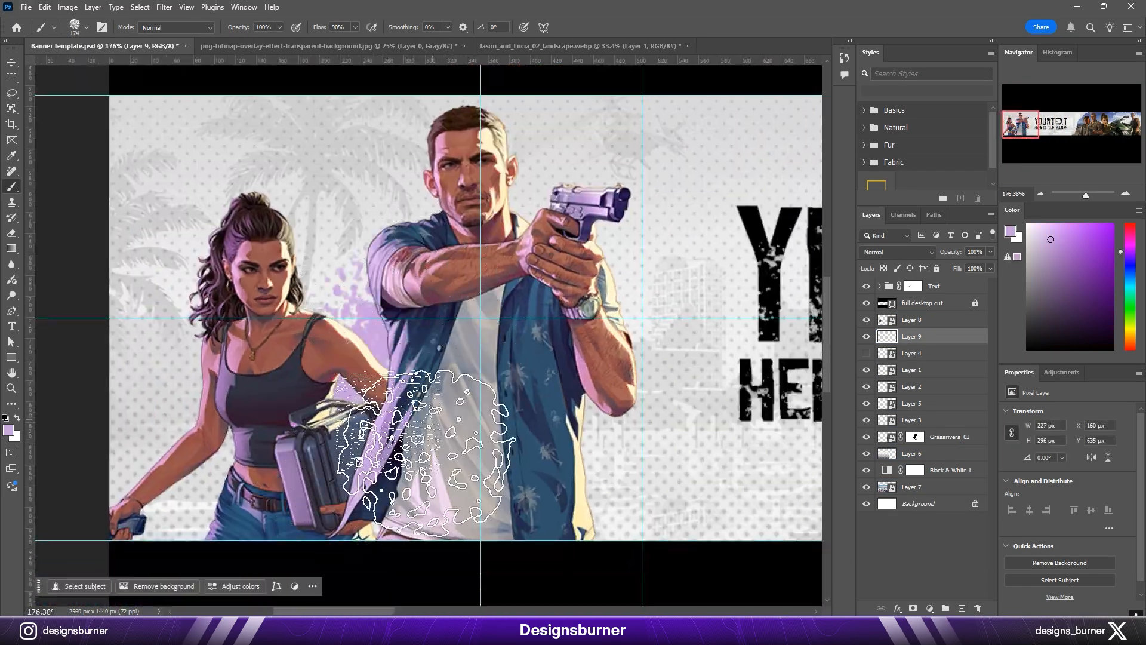
Step: Extend the lavender splatter around both characters' outlines with a larger textured brush
mouse_move(332, 360)
left_mouse_down()
mouse_move(271, 543)
mouse_move(547, 526)
left_mouse_up()
right_click(573, 385, "alt")
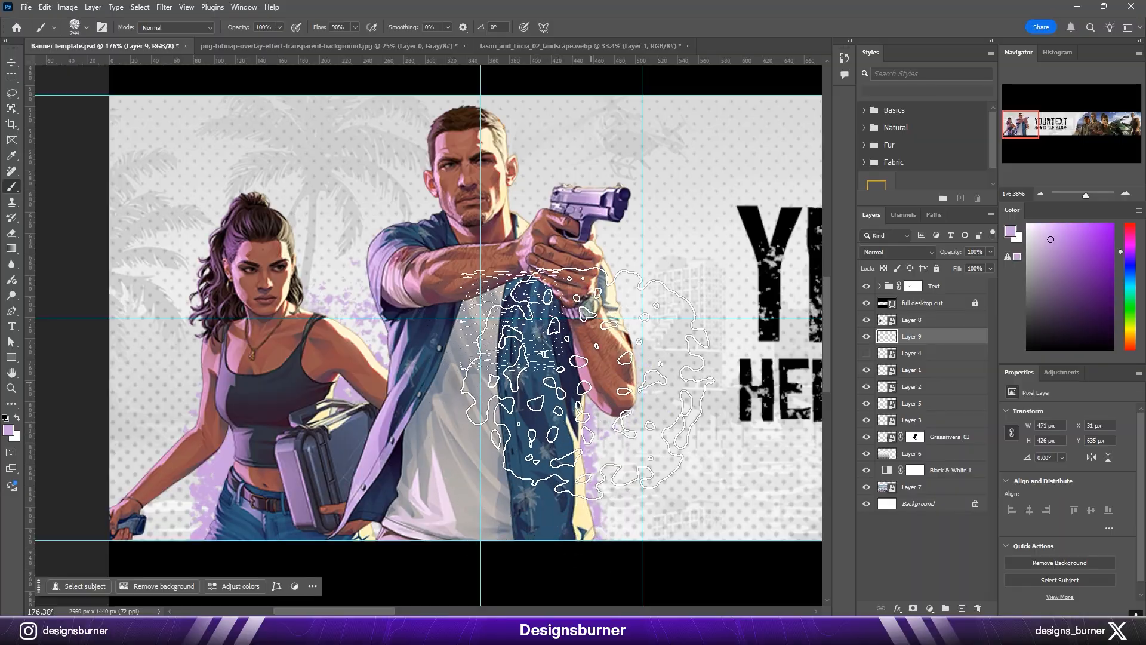
left_click(545, 352)
scroll(446, 326, "down", 3)
right_click(382, 346, "alt")
left_click(355, 339)
scroll(591, 316, "down", 5)
scroll(441, 371, "up", 12)
scroll(396, 392, "down", 4)
left_click(502, 376)
Step: On another layer beneath the cutout, paint a soft lavender glow around the characters and reduce the layer's opacity
left_click(962, 607)
right_click(560, 328)
scroll(626, 478, "up", 5)
double_click(627, 445)
right_click(459, 281, "alt")
mouse_move(542, 356)
left_mouse_down()
mouse_move(492, 498)
mouse_move(530, 316)
mouse_move(650, 206)
left_mouse_up()
left_click_drag(636, 207, 582, 332)
right_click(582, 332, "alt")
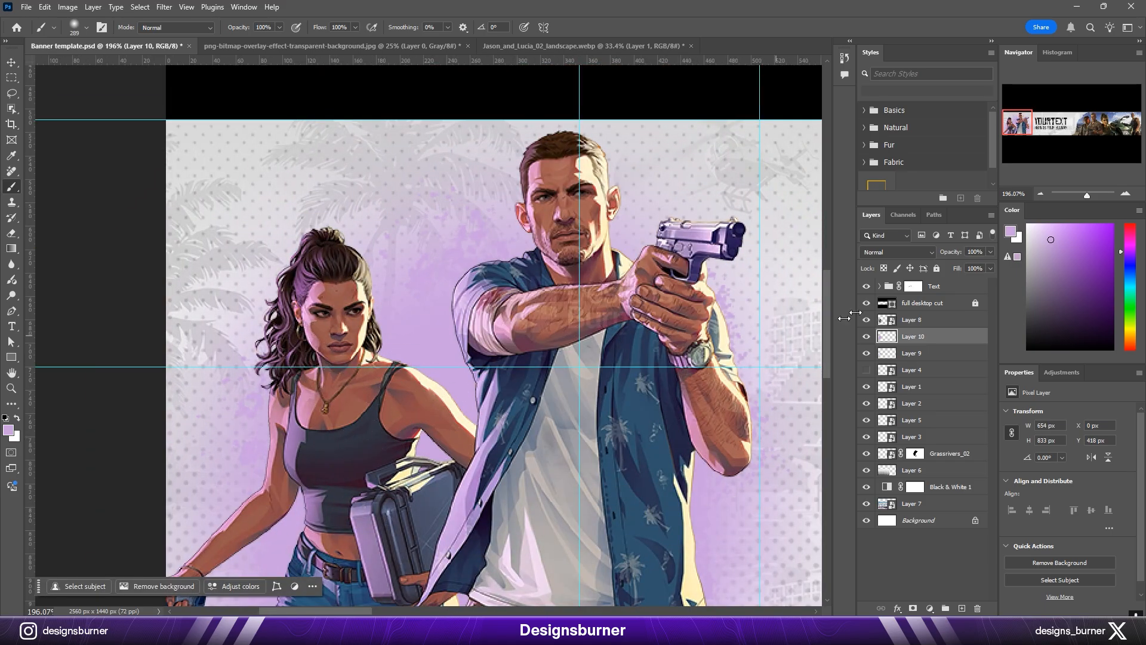
left_click_drag(951, 252, 929, 253)
Step: Add another layer beneath the cutout and brush a soft pale-yellow glow around the man's upper body
left_click(962, 608)
left_click(613, 257, "alt")
key("ctrl+z")
left_click(612, 306)
scroll(440, 418, "up", 3)
right_click(440, 317, "alt")
left_click_drag(440, 317, 531, 251)
scroll(466, 311, "down", 4)
Step: Add a new layer directly above the halftone layer
key("v")
scroll(343, 469, "down", 6)
left_click(344, 469, "ctrl")
scroll(344, 469, "up", 2)
left_click_drag(344, 469, 650, 483)
scroll(328, 281, "up", 2)
left_click(962, 608)
Step: Paint soft dark blue behind the characters across the banner's left end with a large brush
key("b")
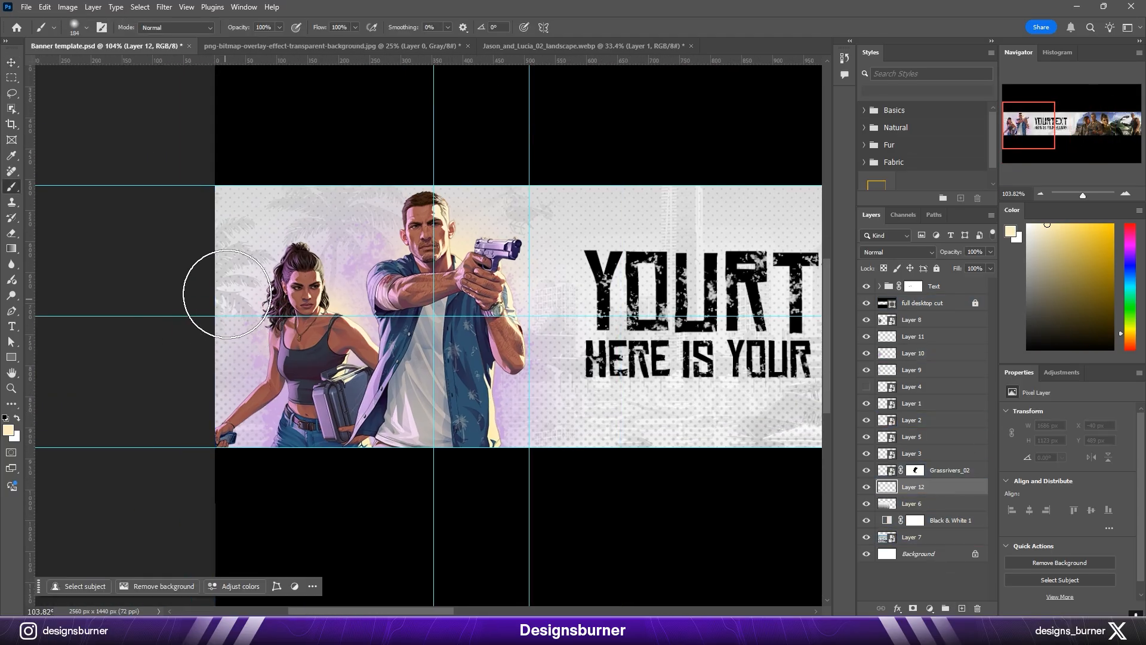
scroll(305, 407, "up", 5)
left_click_drag(305, 407, 299, 440)
left_click(296, 471, "alt")
scroll(342, 316, "down", 2)
left_click_drag(342, 316, 346, 376)
scroll(353, 346, "down", 3)
right_click(365, 255, "alt")
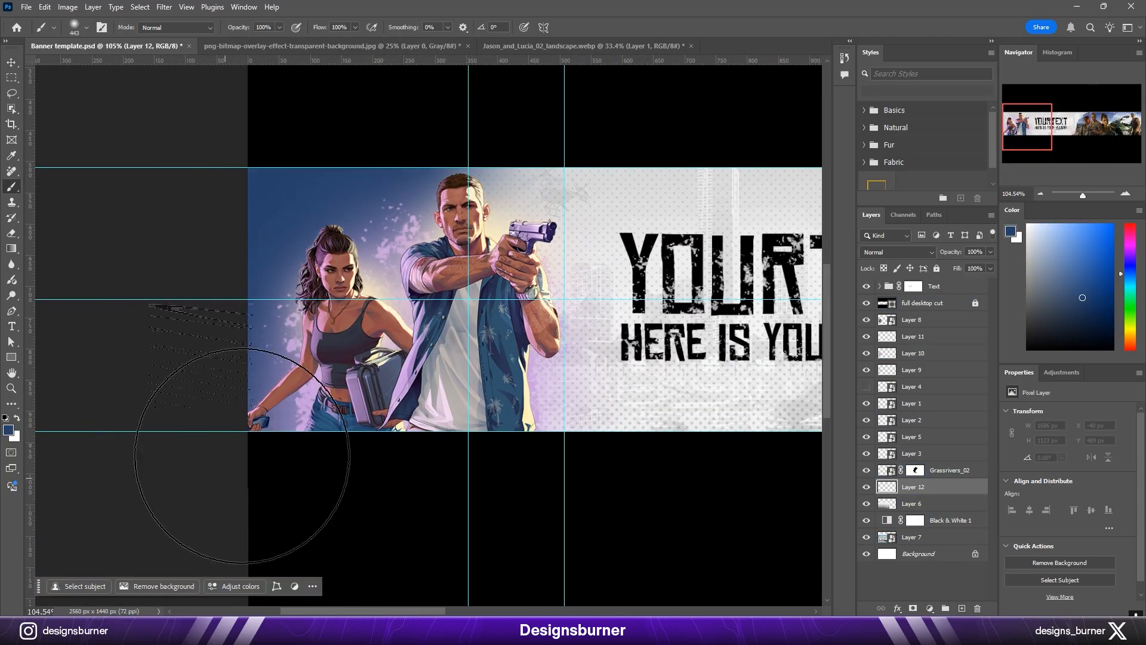
Step: Set the blue paint layer to Color Burn blend mode and shift it to X -40 px
left_click(897, 252)
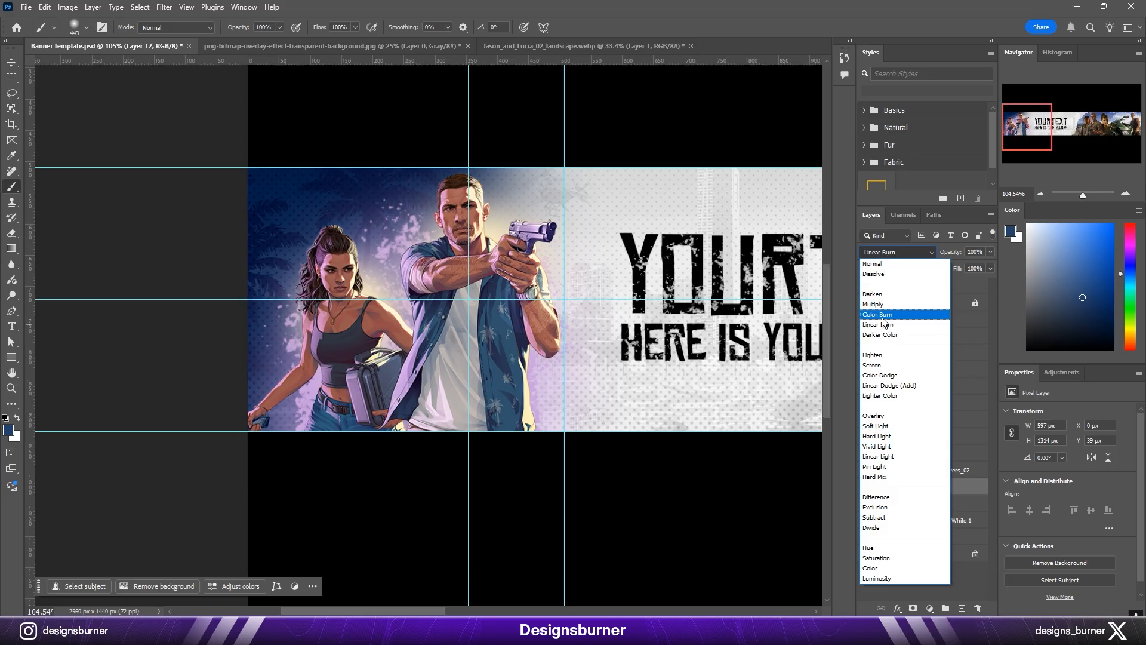
left_click(883, 316)
key("v")
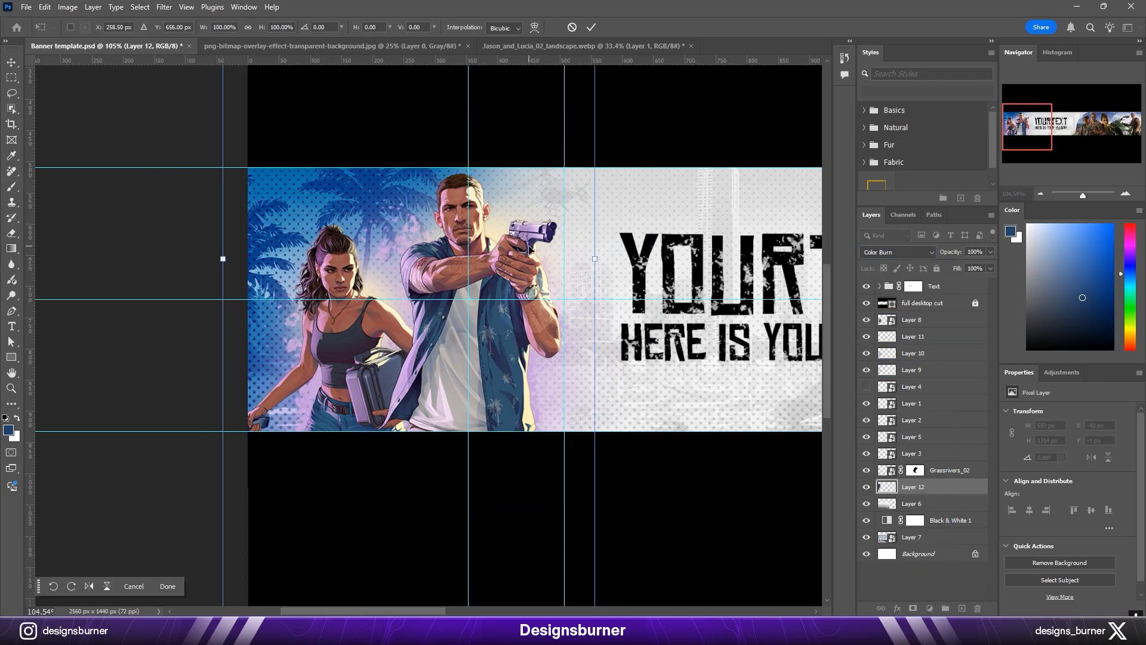
key("Return")
scroll(529, 250, "down", 5)
left_click(501, 128)
Step: Apply the Camera Raw Filter to the leather-jacketed woman's layer and slightly raise one Effects and one Color setting
scroll(577, 327, "up", 7)
left_click(388, 298)
left_click_drag(388, 298, 425, 262)
left_click(164, 7)
left_click(197, 107)
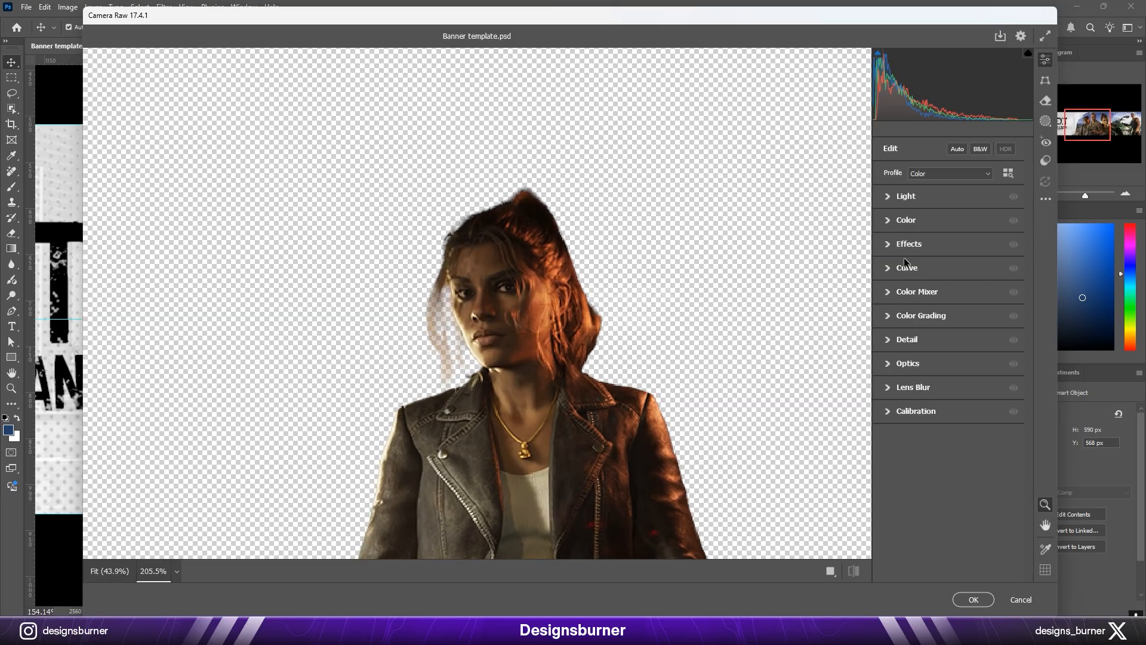
left_click(908, 244)
left_click_drag(948, 270, 959, 270)
left_click(907, 221)
left_click_drag(948, 266, 957, 266)
Step: Adjust the woman's parametric curve to Highlights +37 and Darks +10
left_click(914, 366)
left_click_drag(990, 329, 990, 320)
left_click_drag(928, 390, 928, 393)
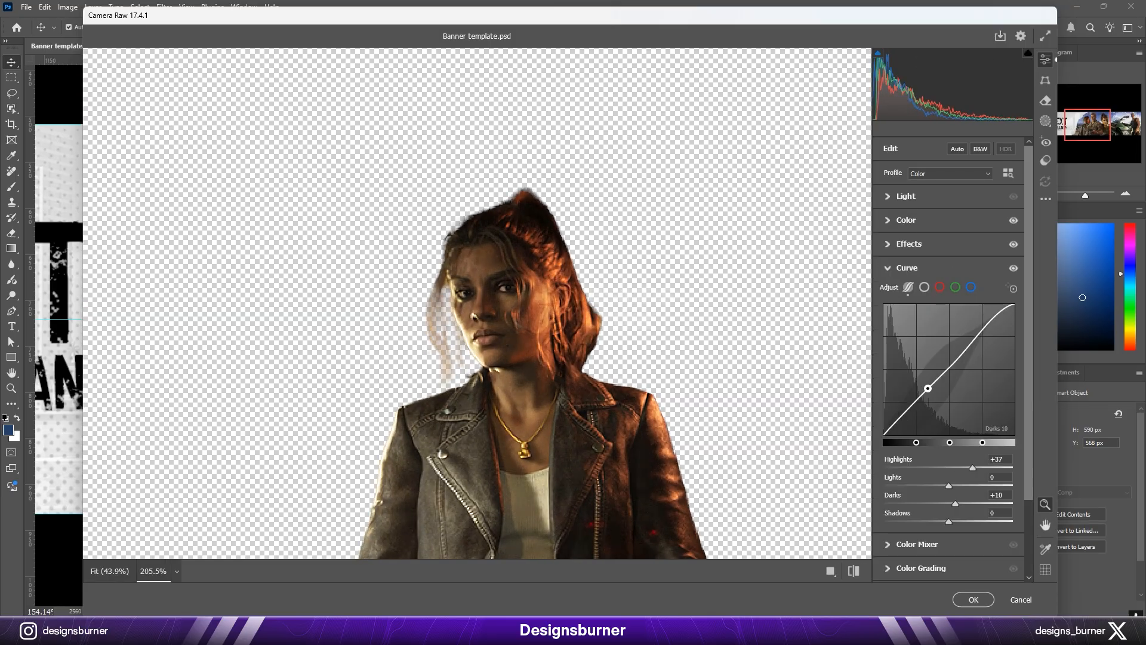
Step: Sample the woman's orange tone with Point Color and apply Hue +5, Saturation -21, Luminance +25, Variance -86 and Range +39
left_click(917, 544)
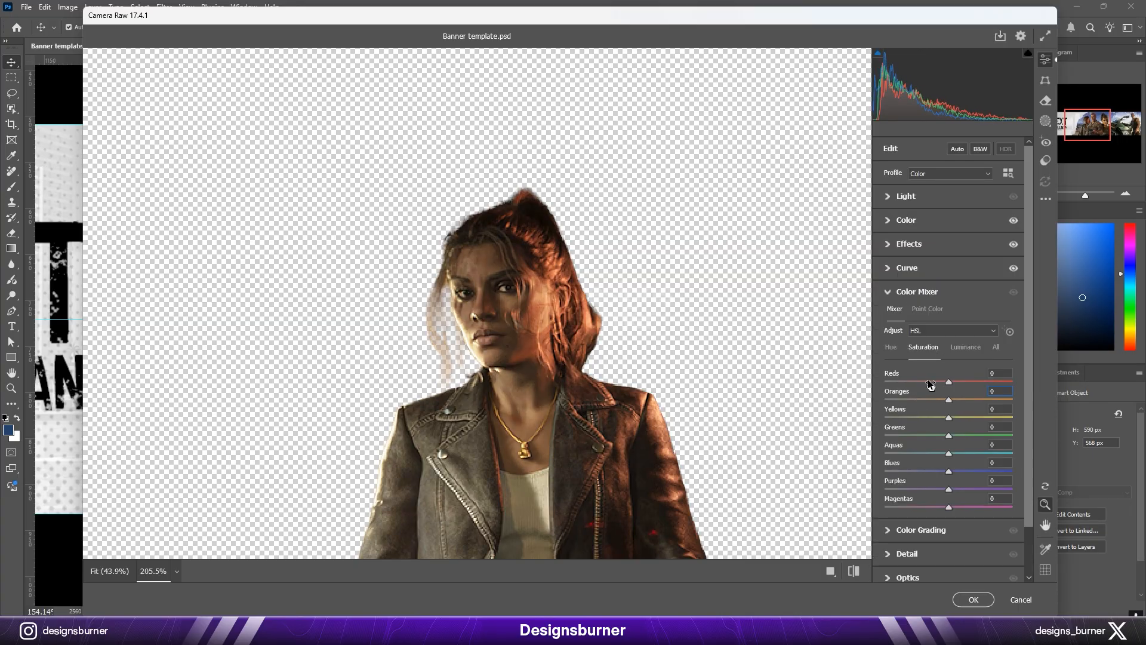
left_click(928, 309)
left_click(545, 298)
mouse_move(948, 479)
left_mouse_down()
mouse_move(914, 479)
mouse_move(951, 479)
mouse_move(929, 479)
left_mouse_up()
left_click_drag(948, 496, 962, 497)
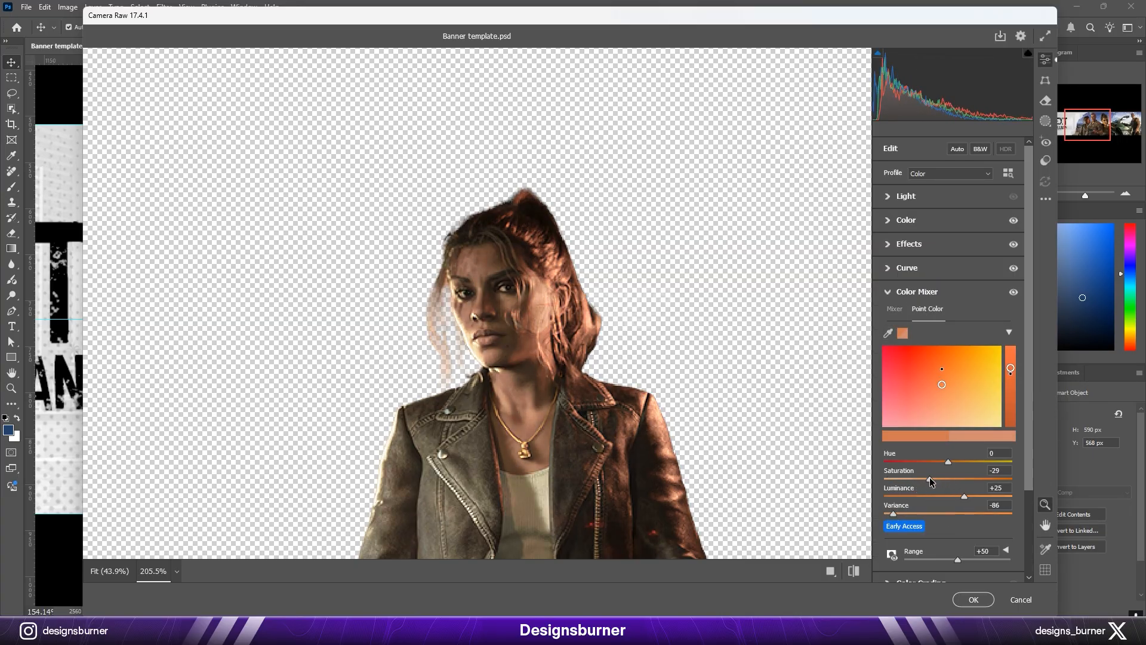
left_click_drag(958, 559, 977, 559)
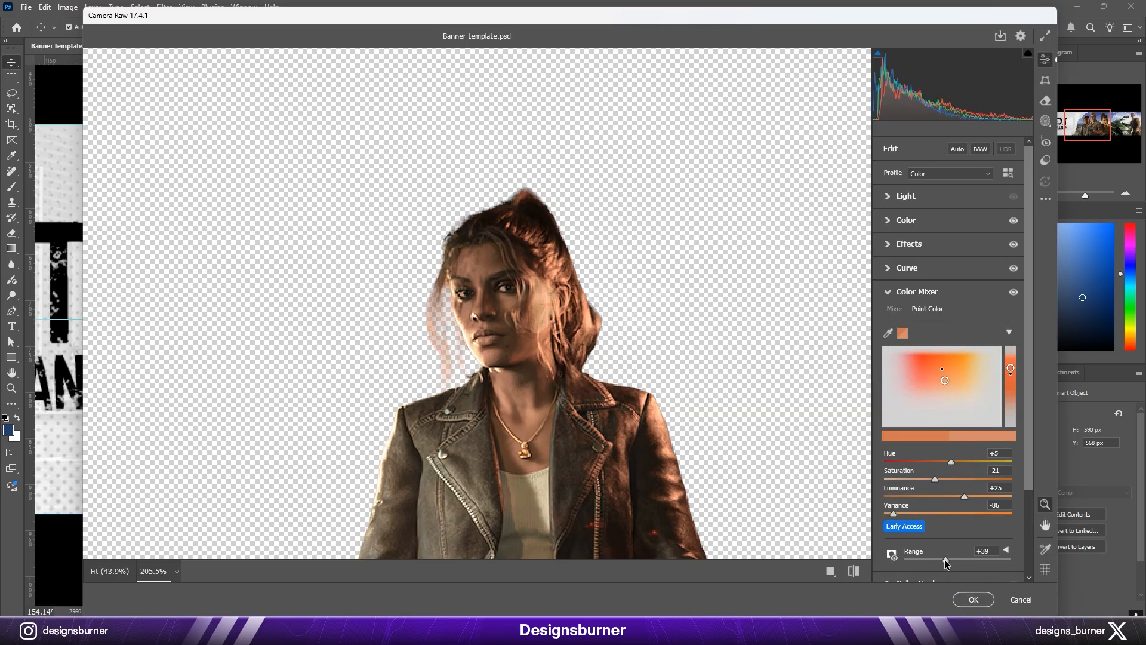
left_click(974, 599)
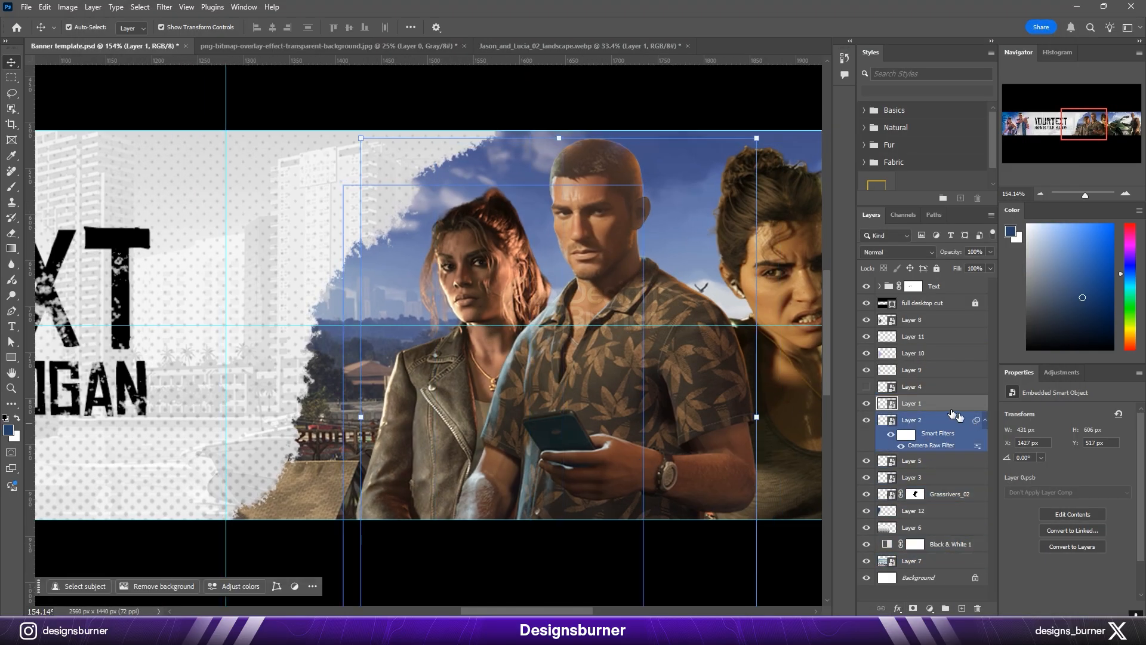
Step: Open the Camera Raw Filter on the patterned-shirt man's layer and set Exposure +0.25, Contrast +13 and Highlights +15
left_click(164, 7)
left_click(190, 110)
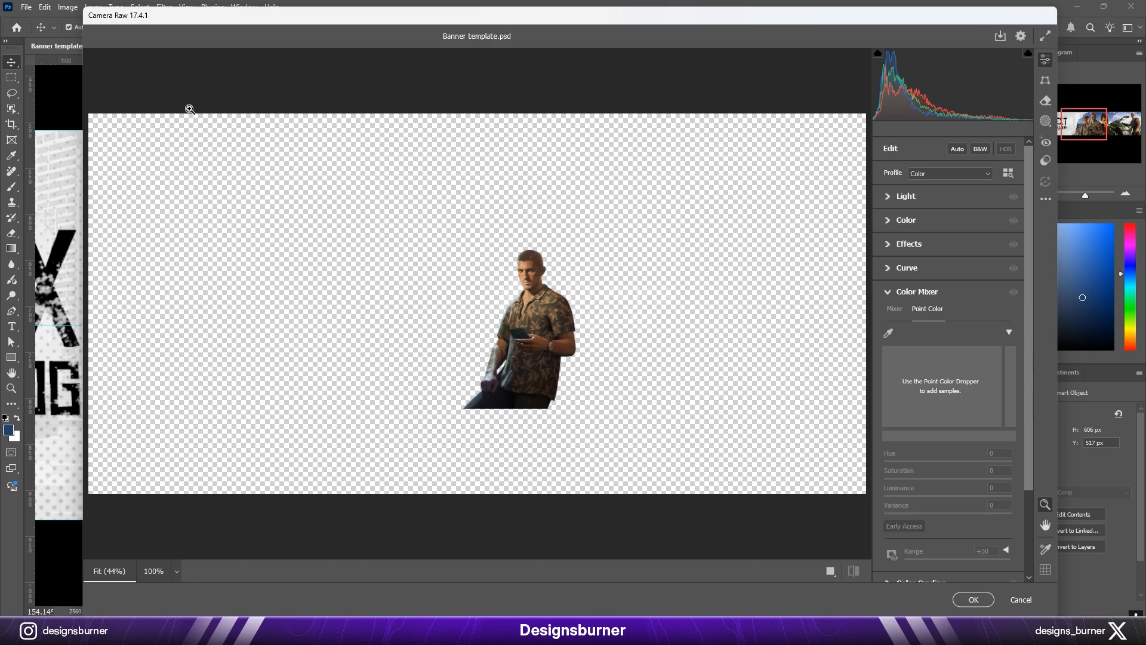
left_click_drag(526, 277, 606, 280)
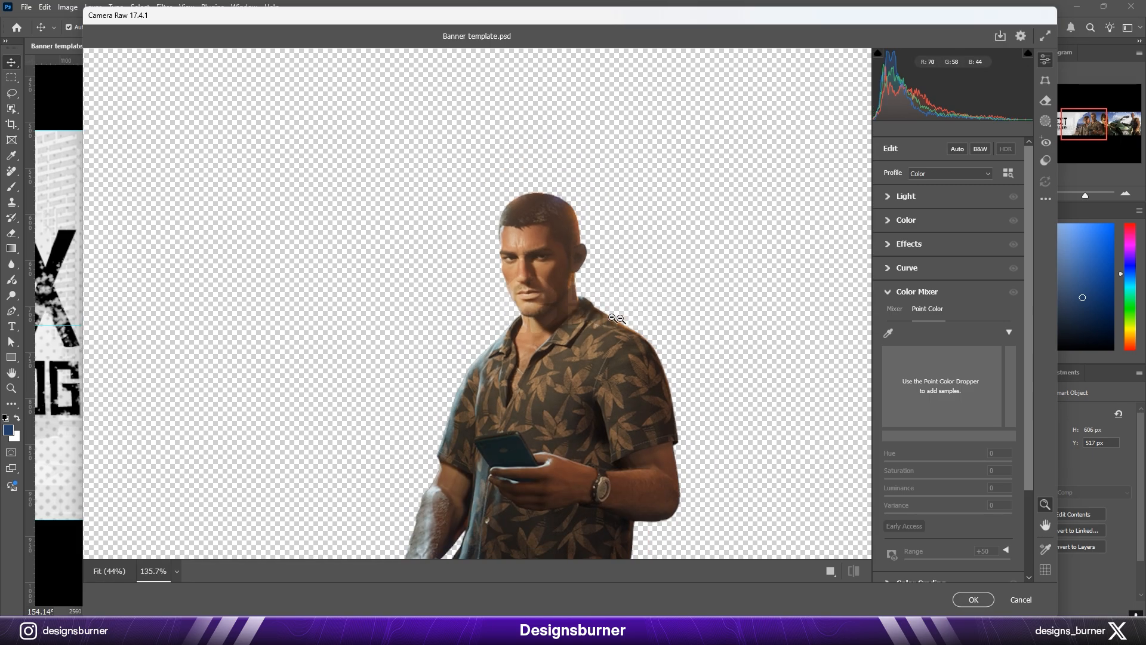
left_click(889, 292)
left_click(891, 197)
left_click_drag(949, 223, 952, 223)
left_click_drag(949, 240, 968, 241)
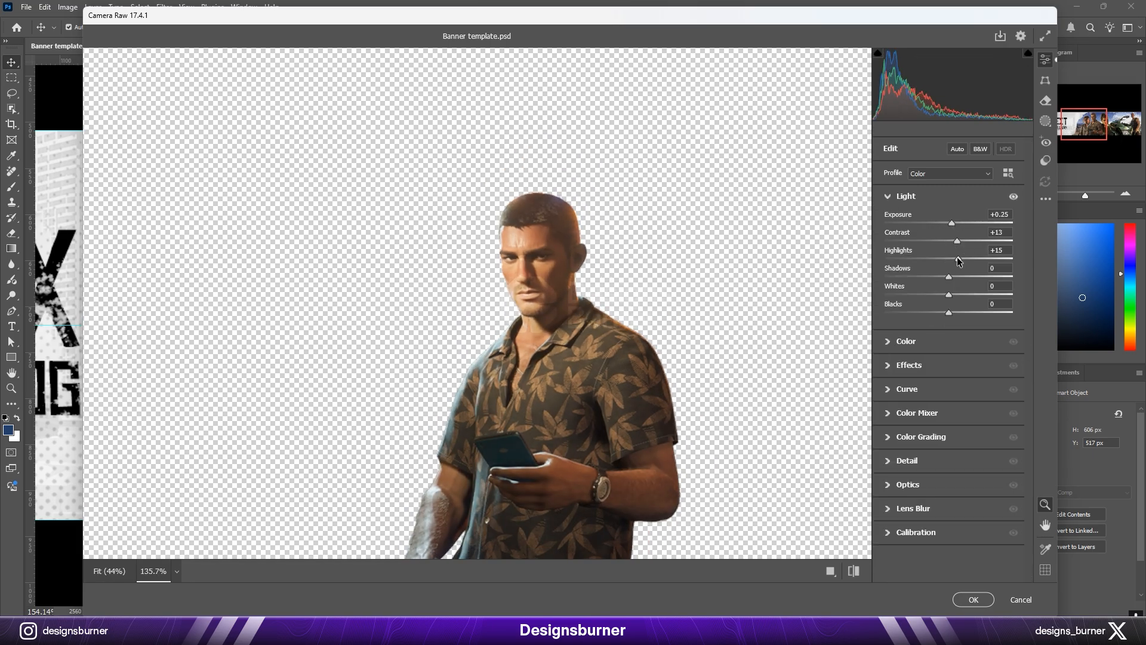
Step: Slightly adjust the man's tone curve and apply the Camera Raw adjustments to his layer
left_click(905, 196)
left_click(906, 220)
left_click(905, 220)
left_click(906, 267)
left_click_drag(946, 361, 945, 367)
left_click(908, 268)
left_click(923, 298)
left_click(902, 293)
left_click(907, 339)
left_click(973, 599)
Step: Flip the man horizontally, move him to the right of the leather-jacketed woman and scale him down to about 405 × 568 px
left_click_drag(624, 298, 528, 301)
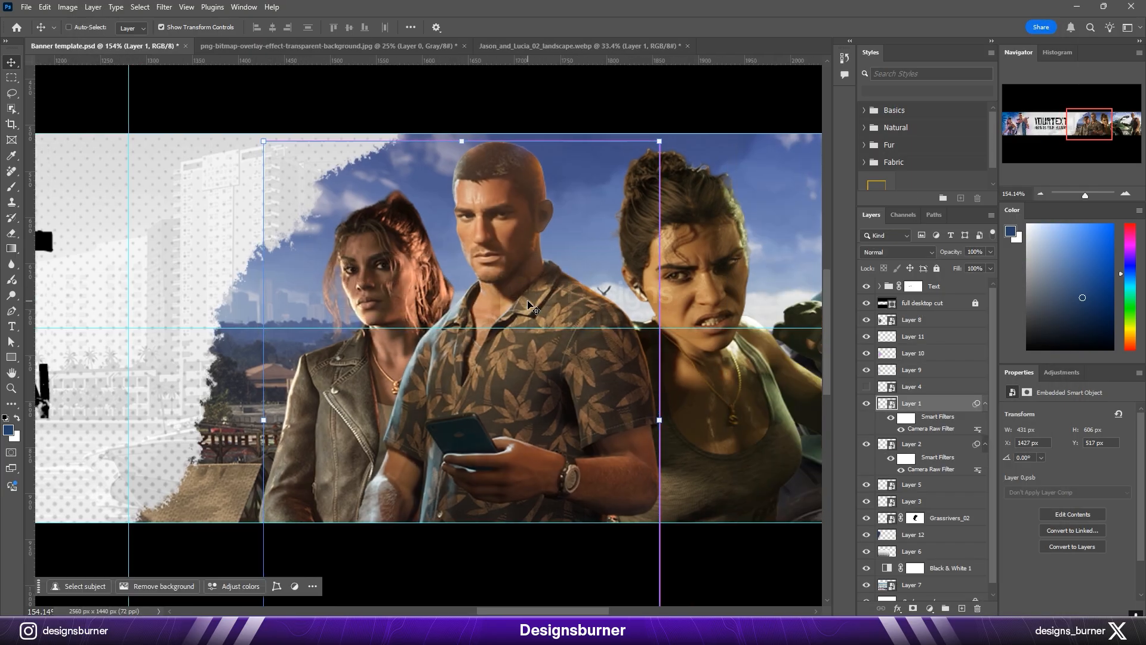
key("ctrl+t")
right_click(531, 302)
left_click(565, 521)
left_click_drag(450, 330, 547, 332)
left_click_drag(559, 146, 559, 164)
key("Return")
Step: Collapse both smart filter lists, place the man's layer behind the leather-jacketed woman's and fine-tune the pair's positions
key("ctrl+alt+f")
left_click(379, 282)
left_click(985, 444)
left_click(979, 404)
left_click(985, 403)
key("ctrl+[")
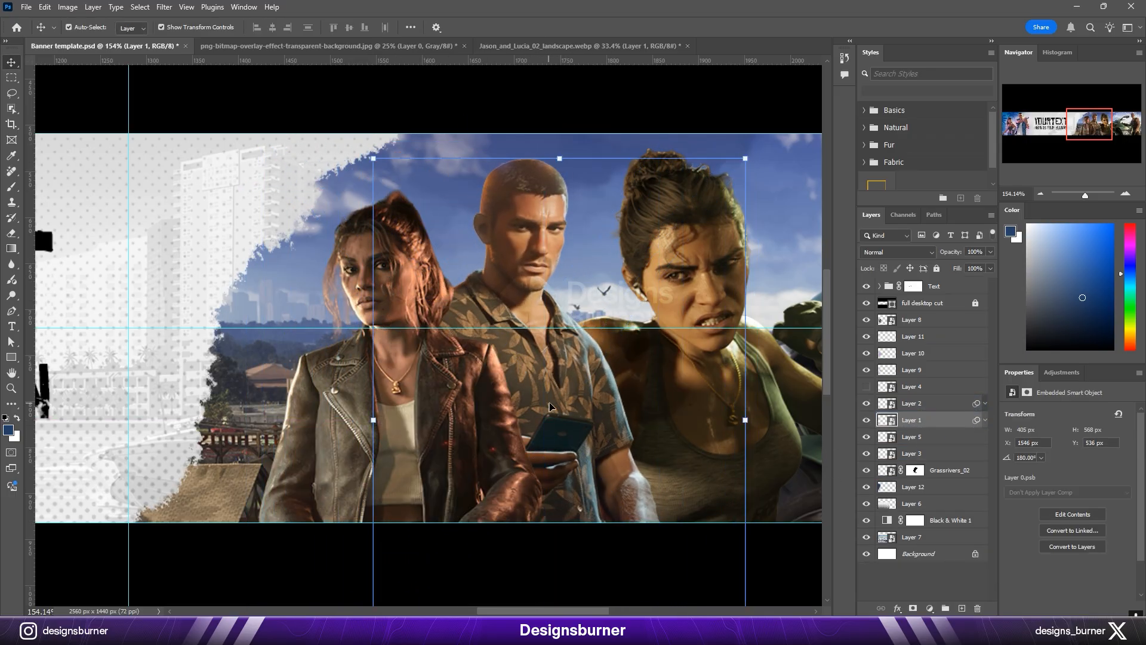
left_click_drag(551, 407, 539, 407)
left_click_drag(466, 403, 453, 403)
left_click_drag(540, 370, 538, 370)
Step: Try moving the tank-top woman to the left side of the pair and transforming her
left_click(711, 261)
left_click_drag(711, 260, 411, 265)
scroll(572, 256, "down", 3)
key("ctrl+t")
right_click(405, 272)
left_click(405, 315)
key("Return")
left_click_drag(371, 357, 437, 336)
Step: Hide the tank-top woman's layer and shift the motorbike character's layer 62 px to the left
left_click(866, 436)
left_click_drag(597, 381, 561, 380)
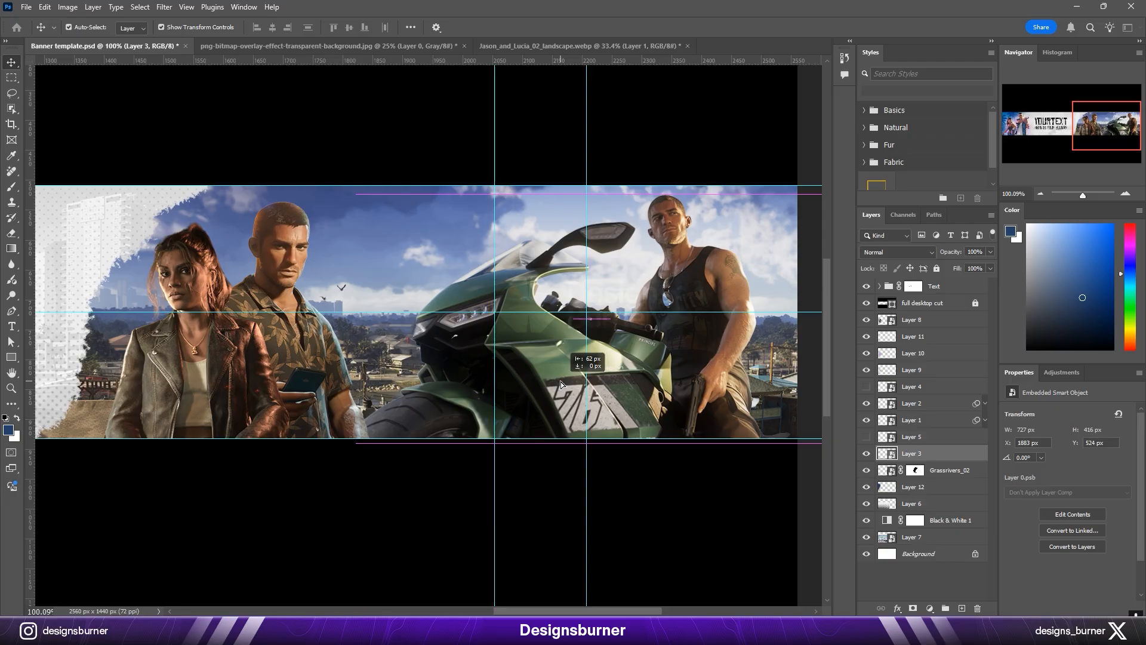
scroll(560, 381, "down", 1)
left_click_drag(385, 360, 490, 356)
Step: Clip a new layer to the man and paint soft blue over the back of his head and his shoulder
scroll(489, 355, "up", 3)
left_click_drag(416, 331, 459, 333)
scroll(431, 333, "down", 4)
scroll(430, 270, "up", 6)
key("ctrl+shift+alt+n")
key("ctrl+alt+g")
key("b")
left_click_drag(478, 273, 348, 251)
left_click_drag(444, 194, 393, 296)
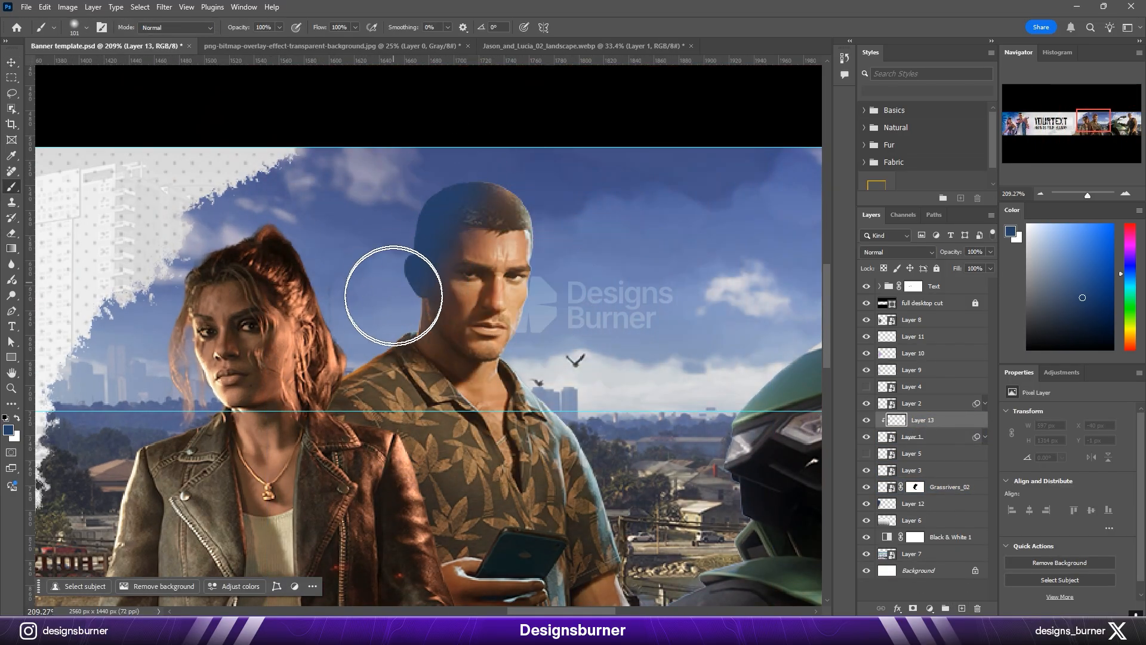
Step: Set the man's clipped blue paint layer to the Color blend mode
left_click(912, 253)
left_click(908, 567)
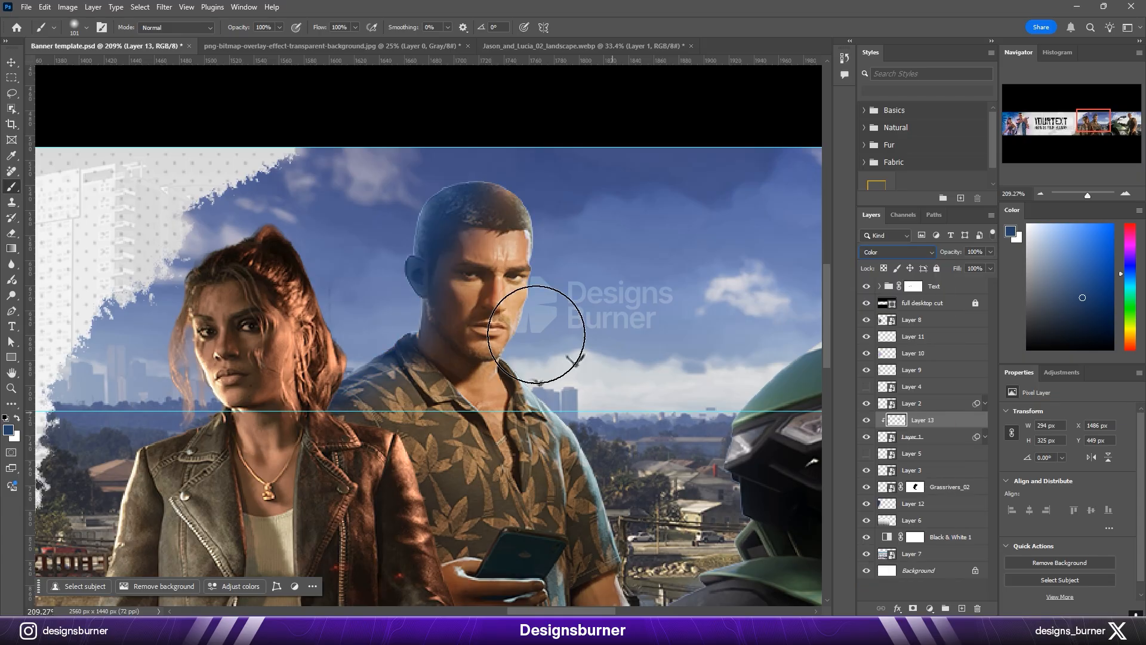
right_click(542, 311)
left_click(625, 459)
left_click(530, 280)
key("v")
scroll(529, 474, "down", 10)
left_click(573, 462)
scroll(597, 319, "up", 7)
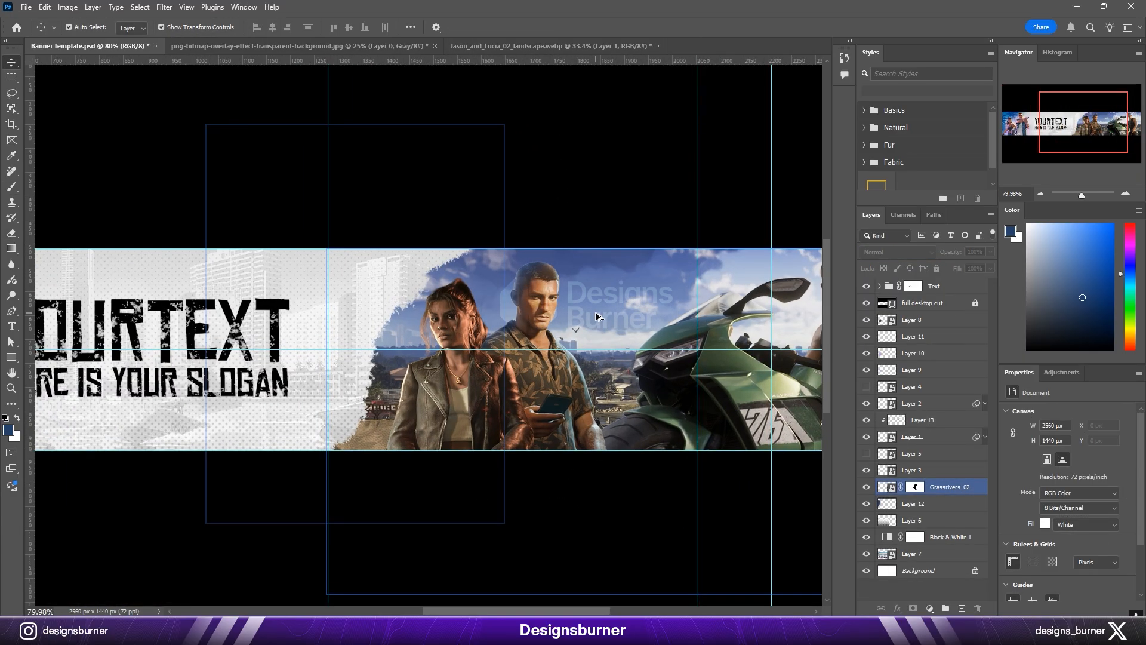
Step: Clip a new layer to the leather-jacketed woman, paint blue over her hair and set it to Linear Dodge (Add)
left_click(361, 307)
key("ctrl+shift+alt+n")
key("ctrl+alt+g")
key("b")
scroll(421, 240, "up", 3)
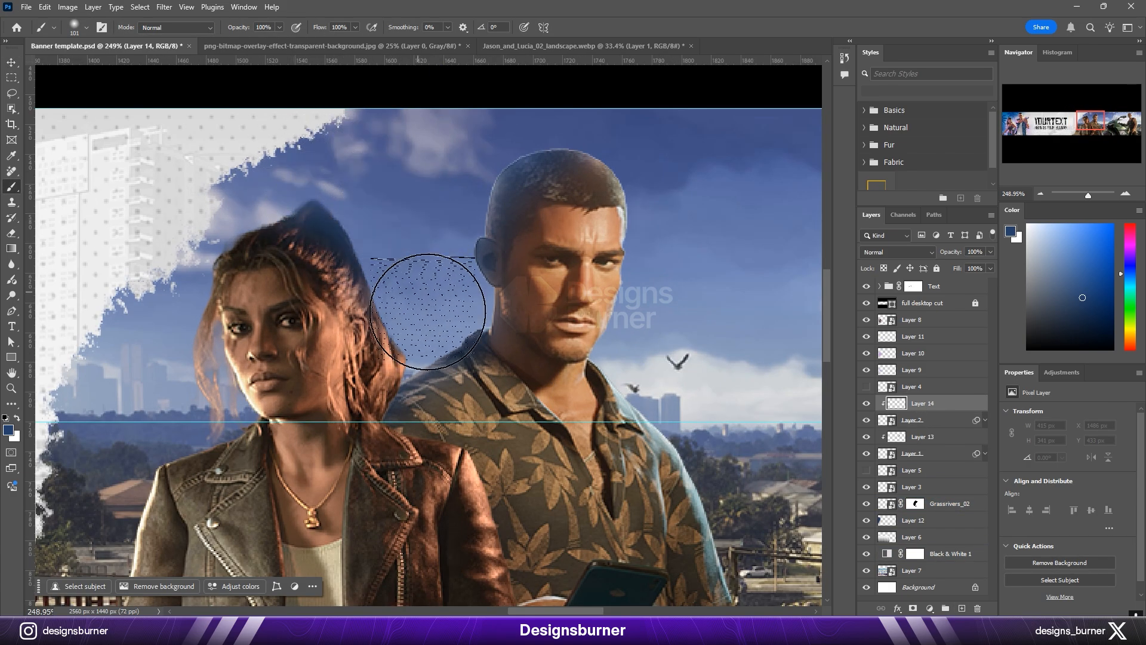
left_click(903, 255)
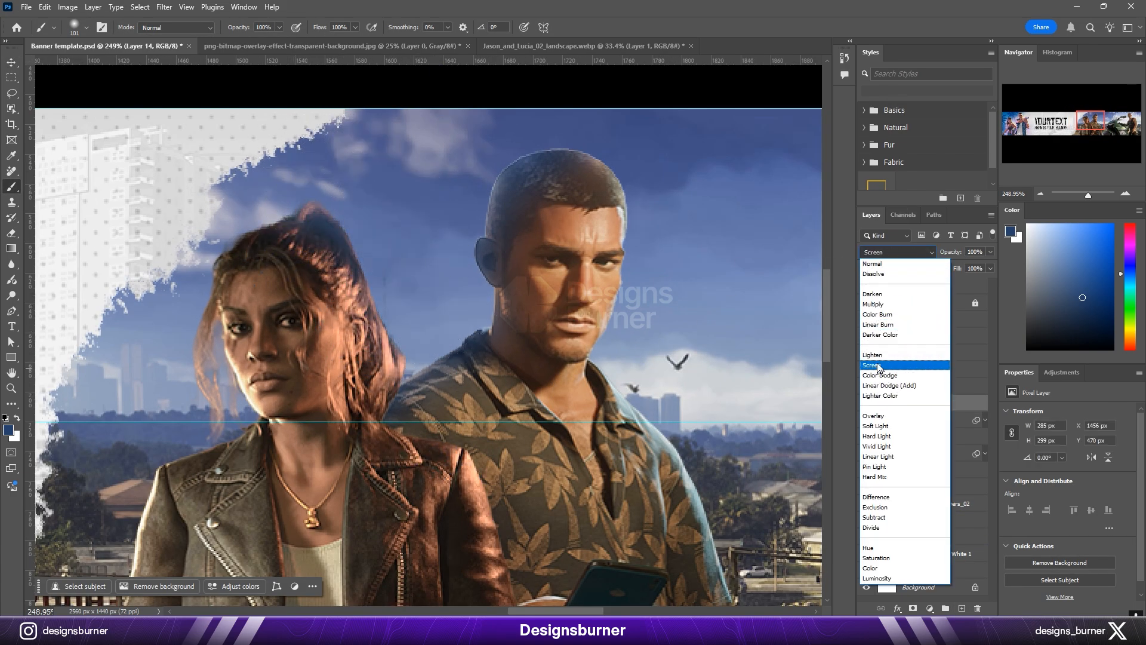
left_click(889, 385)
scroll(437, 351, "down", 3)
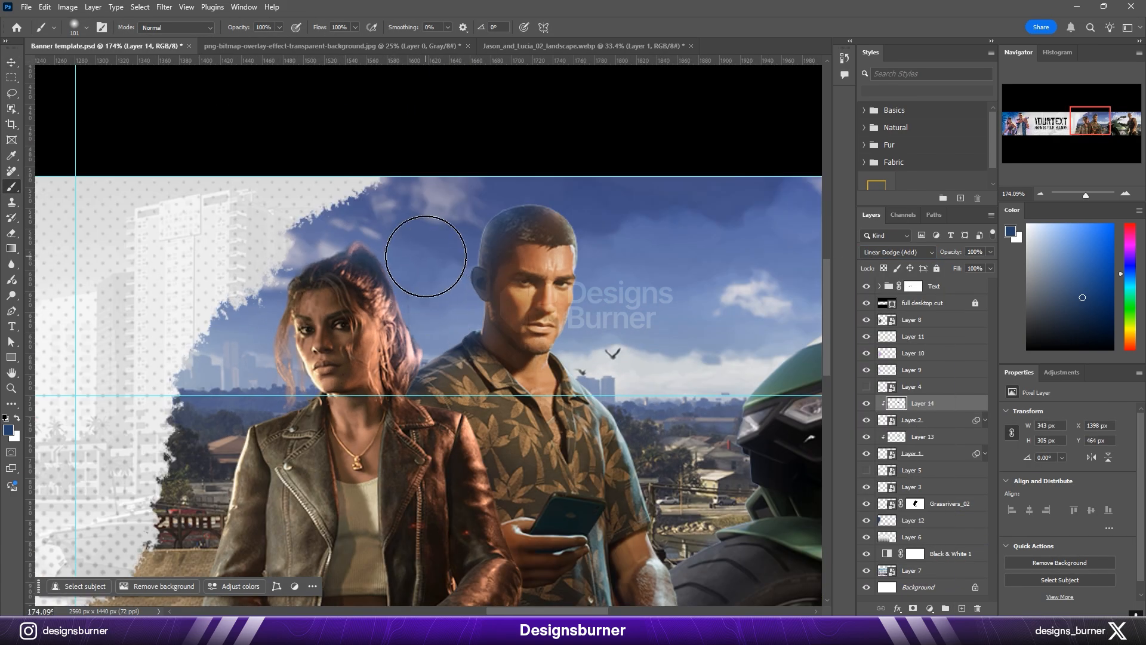
Step: Paint a second clipped blue glow on the man's head, shoulder and arm, using Linear Dodge (Add) at 51% opacity
scroll(633, 376, "up", 1)
key("v")
left_click(588, 382)
left_click(922, 436)
left_click(961, 608)
left_click(922, 445, "alt")
key("b")
left_click_drag(468, 272, 412, 376)
left_click(900, 252)
left_click(896, 386)
left_click_drag(950, 252, 921, 253)
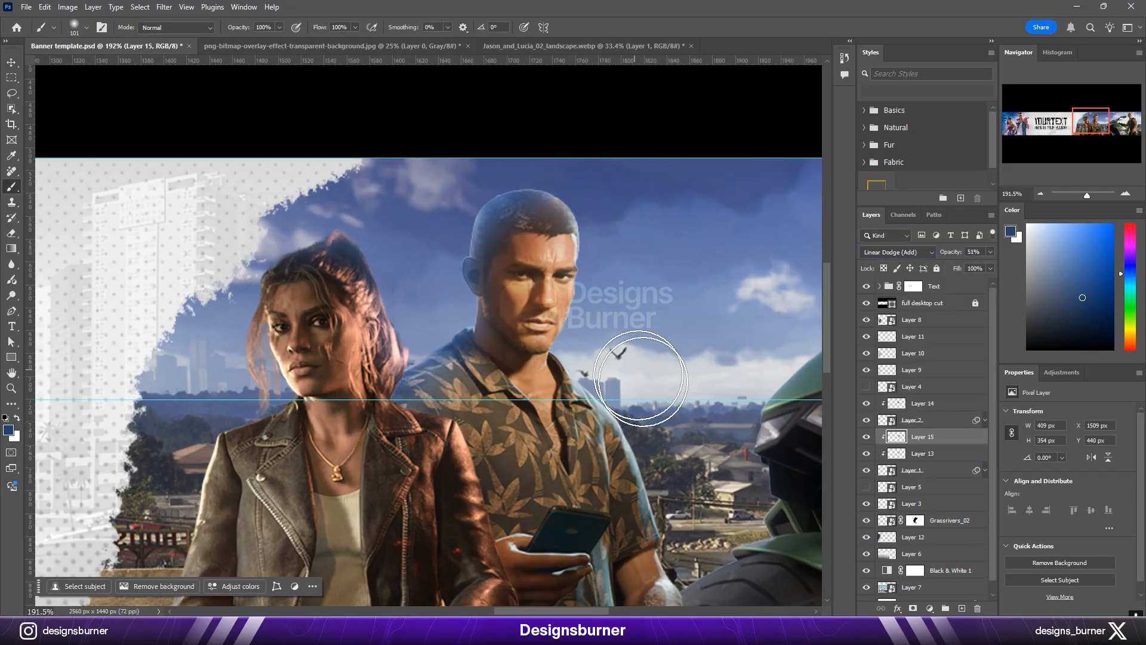
left_click_drag(692, 501, 634, 373)
Step: Try bringing the motorbike character's layer in front of the leather-jacketed woman's layers
scroll(686, 466, "down", 3)
left_click_drag(685, 466, 525, 459)
key("v")
left_click(603, 451)
left_click_drag(901, 505, 904, 396)
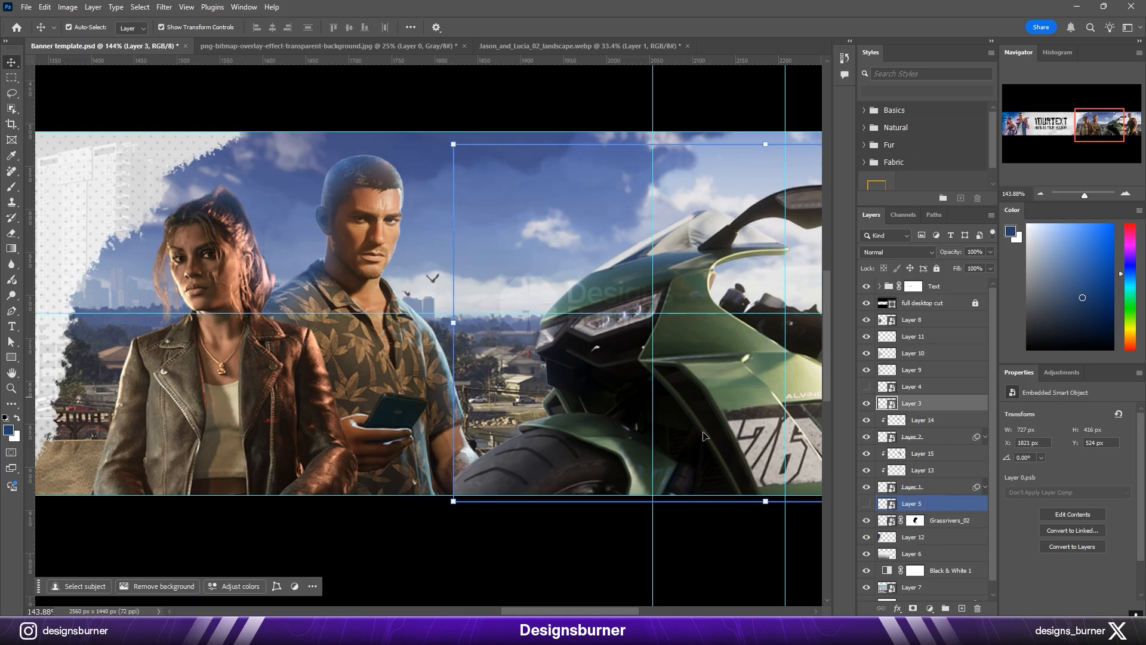
scroll(453, 499, "up", 5)
key("ctrl+z")
Step: Show the tank-top woman's layer, scale it to 550 × 390 px, flip it horizontally and place it left of the leather-jacketed woman
scroll(693, 427, "down", 6)
left_click_drag(711, 422, 531, 416)
scroll(531, 416, "down", 3)
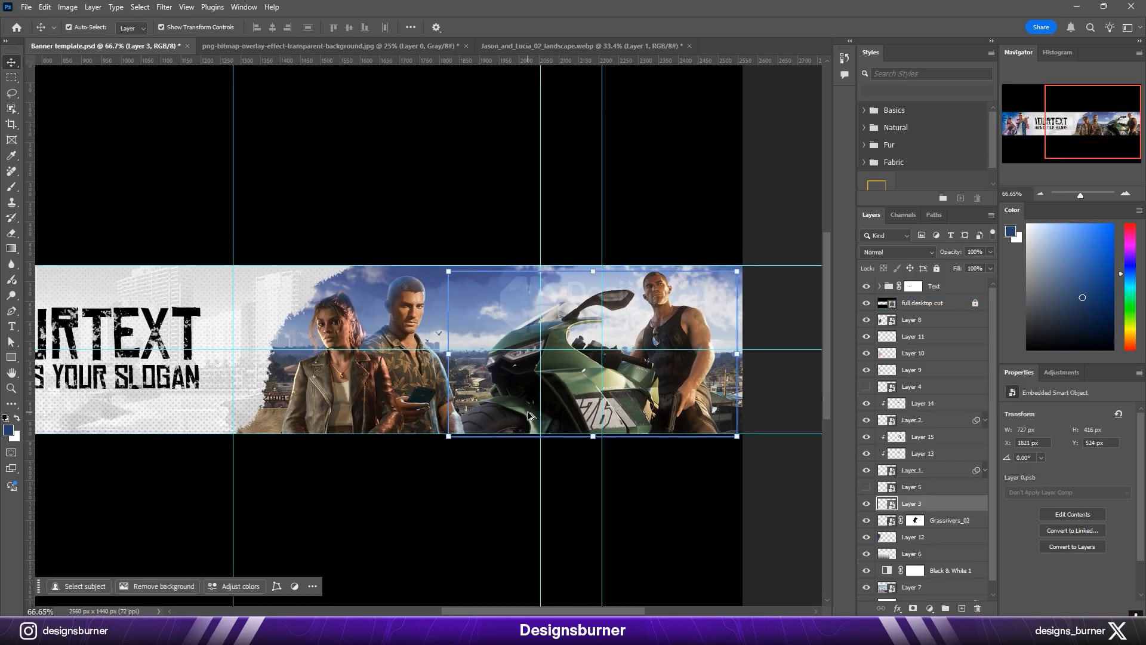
left_click(866, 487)
left_click_drag(515, 321, 480, 322)
left_click_drag(576, 372, 562, 372)
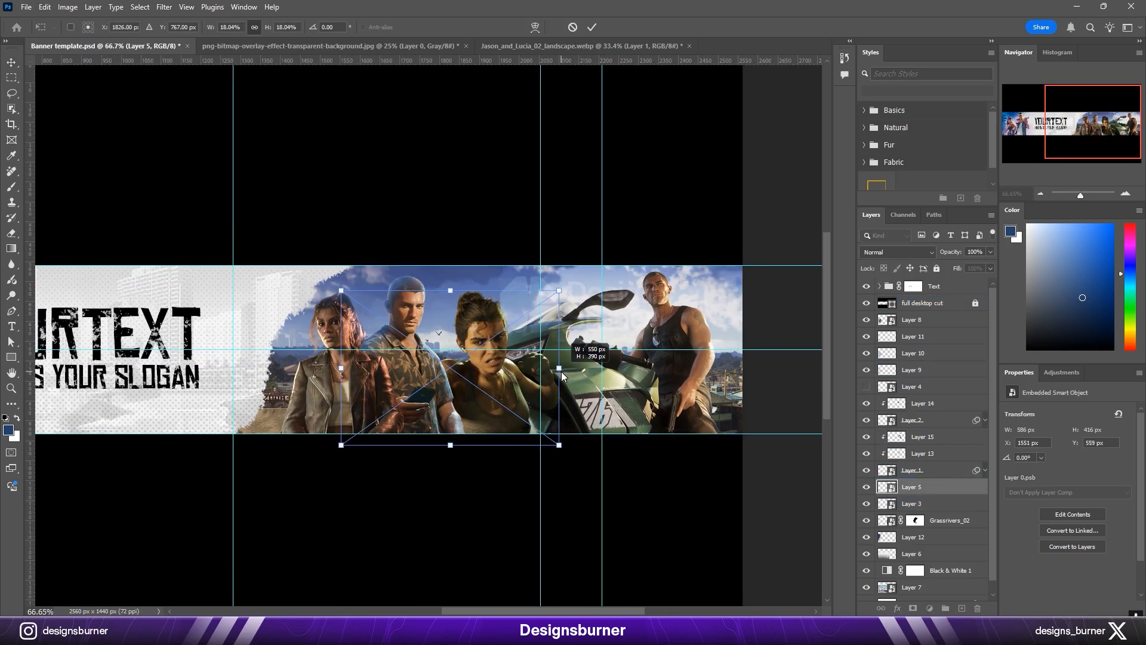
right_click(562, 375)
left_click(555, 373)
left_click_drag(503, 417, 444, 397)
key("Return")
Step: Select the three foreground characters with their glow layers and enlarge them together slightly
left_click(918, 503)
left_click(925, 487)
left_click(925, 404, "shift")
key("ctrl+t")
left_click_drag(552, 235, 577, 223)
key("Return")
scroll(233, 327, "up", 6)
mouse_move(388, 311)
left_mouse_down()
mouse_move(369, 288)
mouse_move(400, 307)
left_mouse_up()
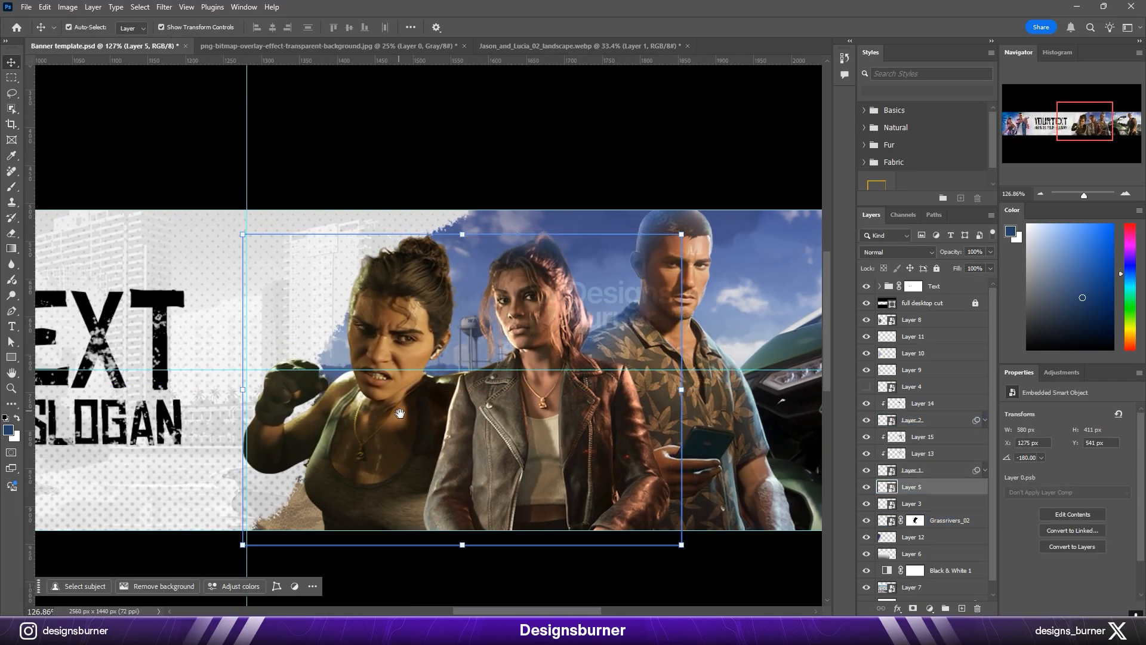
Step: Enlarge the leather-jacketed woman together with her clipped glow layer so she stands taller in the group
left_click_drag(400, 413, 436, 374)
left_click(922, 420)
left_click(925, 403, "shift")
left_click_drag(589, 107, 590, 77)
key("Return")
Step: Shift the tank-top woman slightly left and down, and the man with his glow layers slightly right and down
left_click_drag(413, 335, 406, 348)
scroll(698, 335, "right", 4)
left_click(940, 470)
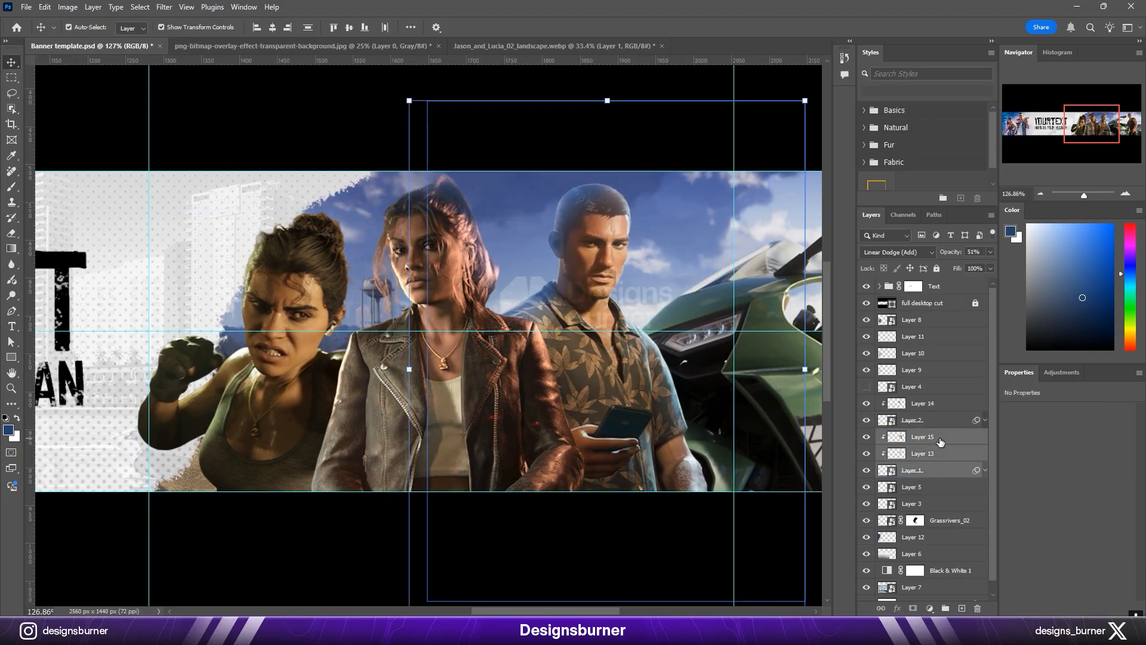
key("shift+Left")
Step: Paint a soft blue glow behind the characters on a new layer above Grassrivers_02 and set it to Linear Dodge (Add)
left_click(954, 520)
left_click(866, 520)
left_click(867, 520)
left_click(962, 608)
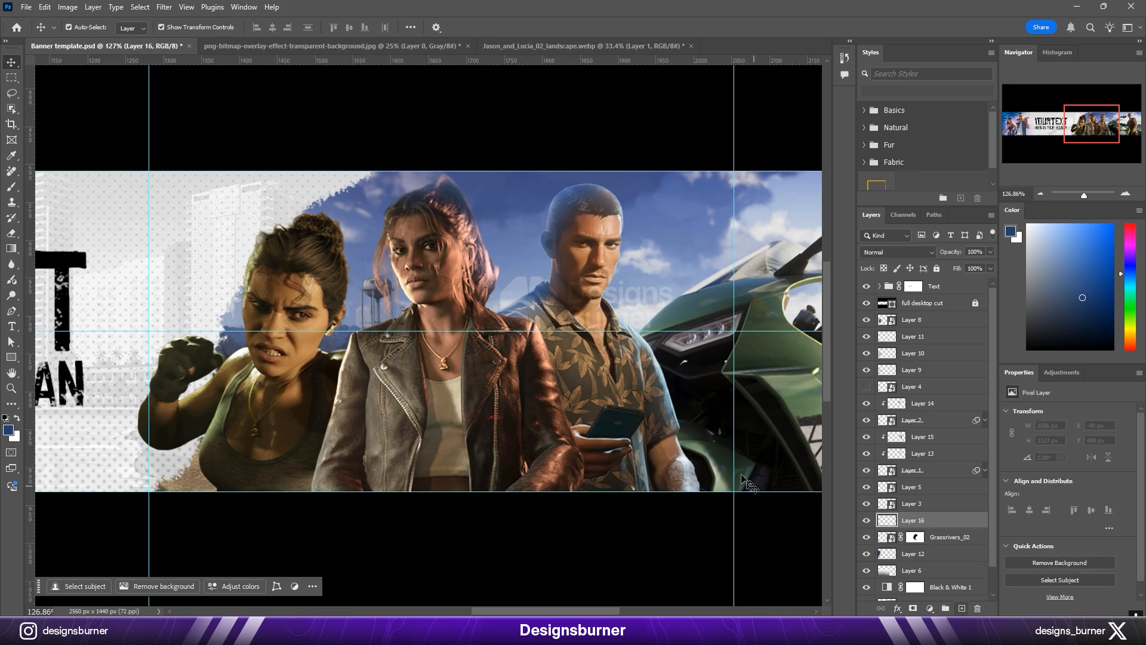
key("b")
scroll(501, 315, "up", 3)
key("bracketright")
key("bracketright")
left_click_drag(507, 388, 461, 404)
left_click(897, 252)
left_click(896, 361)
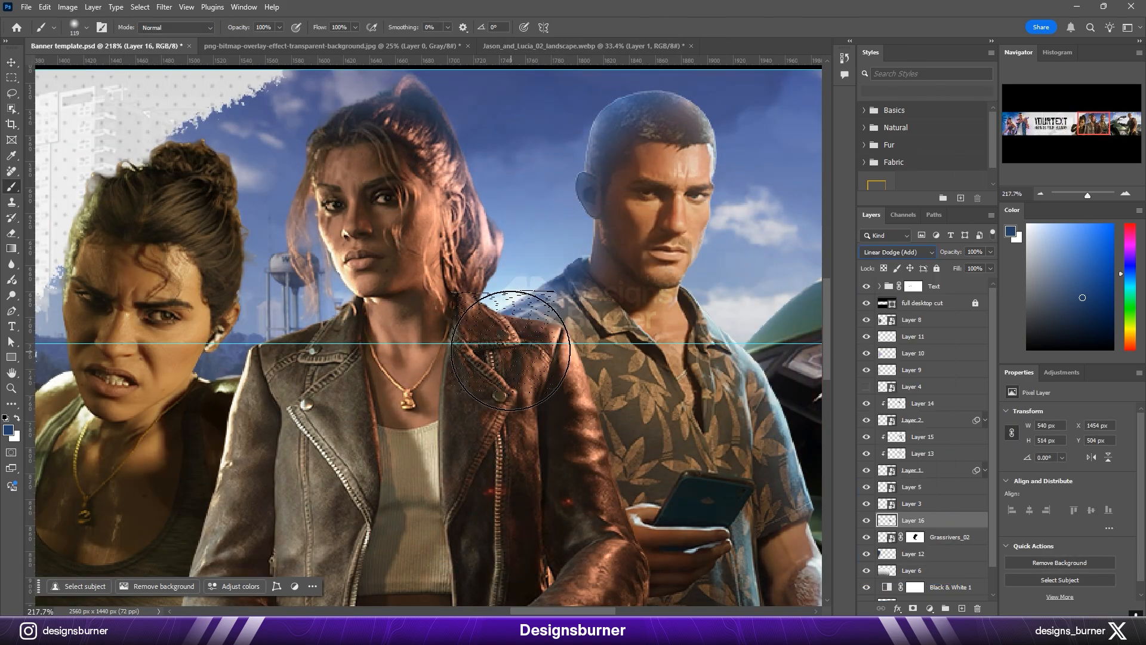
Step: Extend the blue background glow around the characters' shoulders with a smaller brush
key("bracketleft")
key("bracketleft")
key("bracketleft")
key("bracketleft")
left_click_drag(345, 409, 609, 373)
mouse_move(325, 340)
left_mouse_down()
mouse_move(310, 353)
mouse_move(355, 385)
left_mouse_up()
left_click_drag(508, 358, 334, 394)
Step: Paint a soft blue glow on a new layer above the leather-jacketed woman's layers and change its blend mode
scroll(442, 366, "down", 1)
left_click(961, 607)
left_click_drag(599, 288, 583, 290)
left_click(897, 252)
left_click(907, 370)
left_click_drag(640, 248, 606, 259)
Step: Apply the Camera Raw Filter to the tank-top woman with saturation Reds +17, Oranges +22, and Yellows, Greens and Aquas -100
mouse_move(411, 309)
left_mouse_down()
mouse_move(397, 295)
mouse_move(428, 264)
left_mouse_up()
left_click_drag(428, 264, 409, 265)
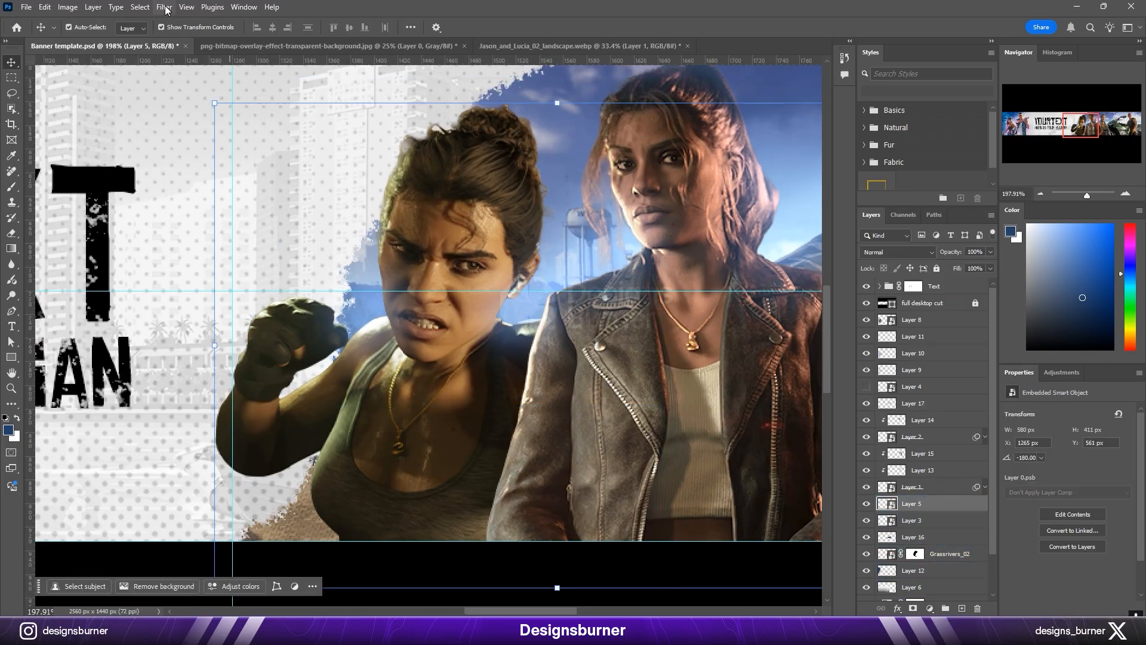
left_click(166, 9)
left_click(203, 99)
left_click_drag(554, 310, 731, 310)
left_click(900, 314)
left_click_drag(949, 349, 959, 350)
left_click(921, 225)
left_click(933, 353)
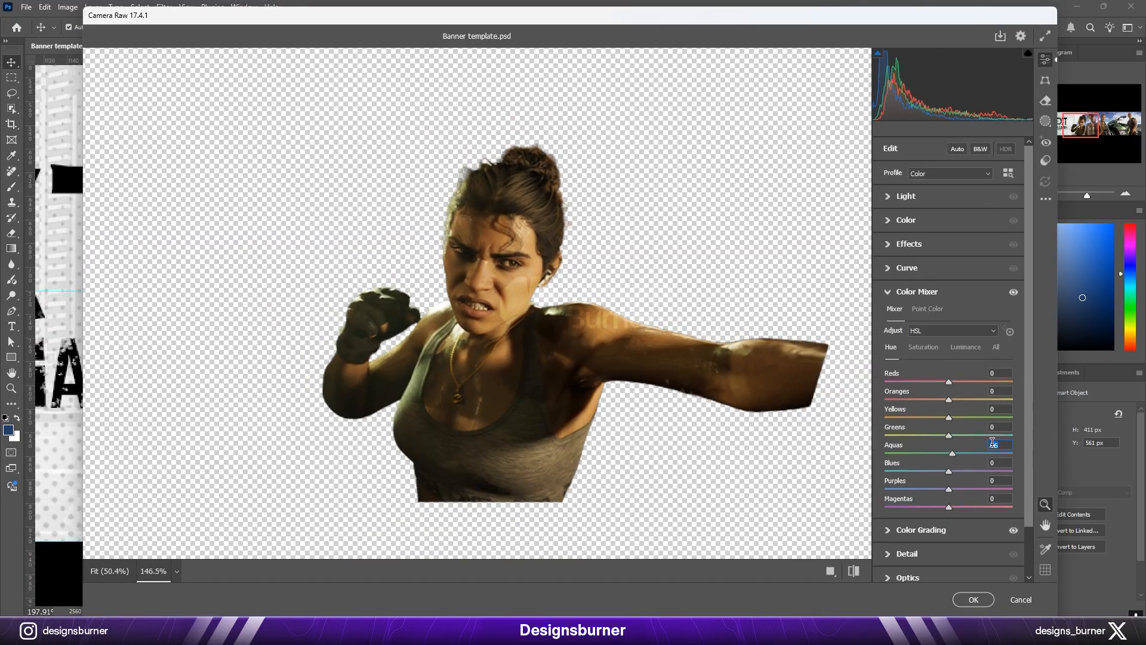
left_click_drag(948, 418, 840, 434)
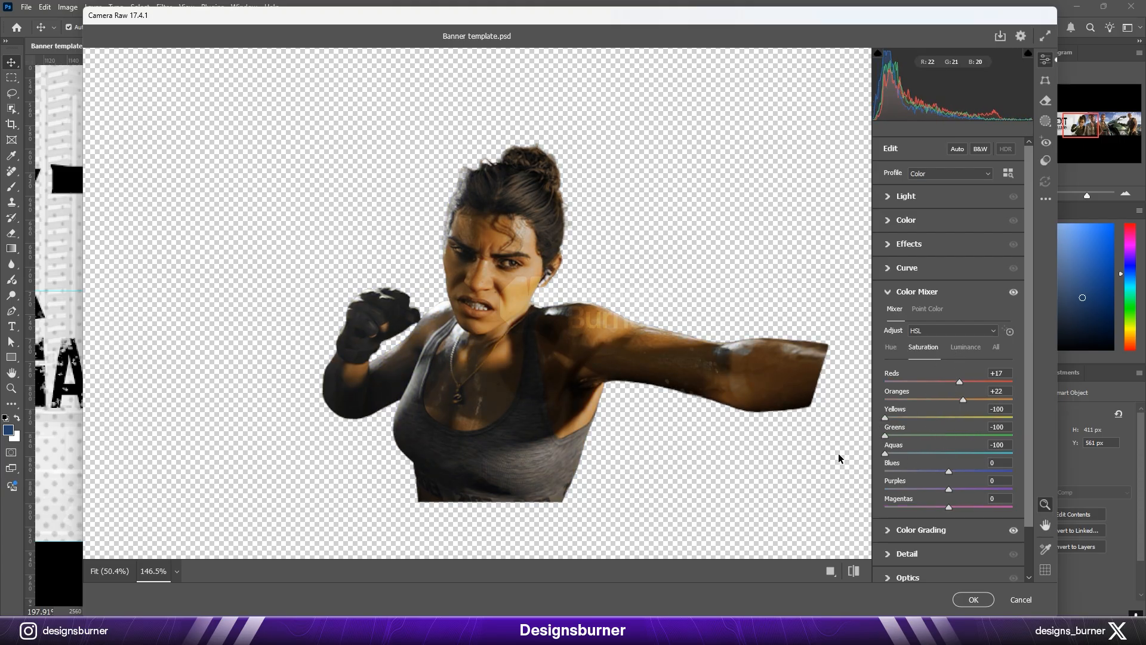
left_click_drag(949, 404, 965, 401)
left_click(973, 599)
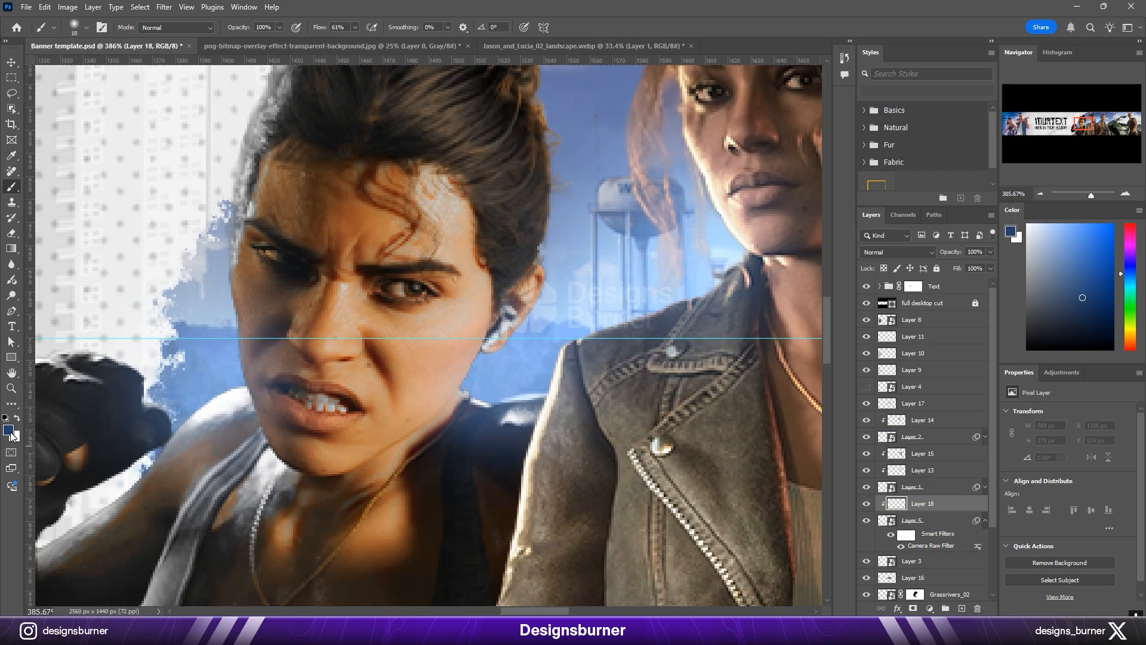
Step: Paint light blue onto the tank-top woman's edges on a layer clipped to her and set that layer to Screen
left_click(9, 430)
left_click(515, 302)
key("Return")
key("b")
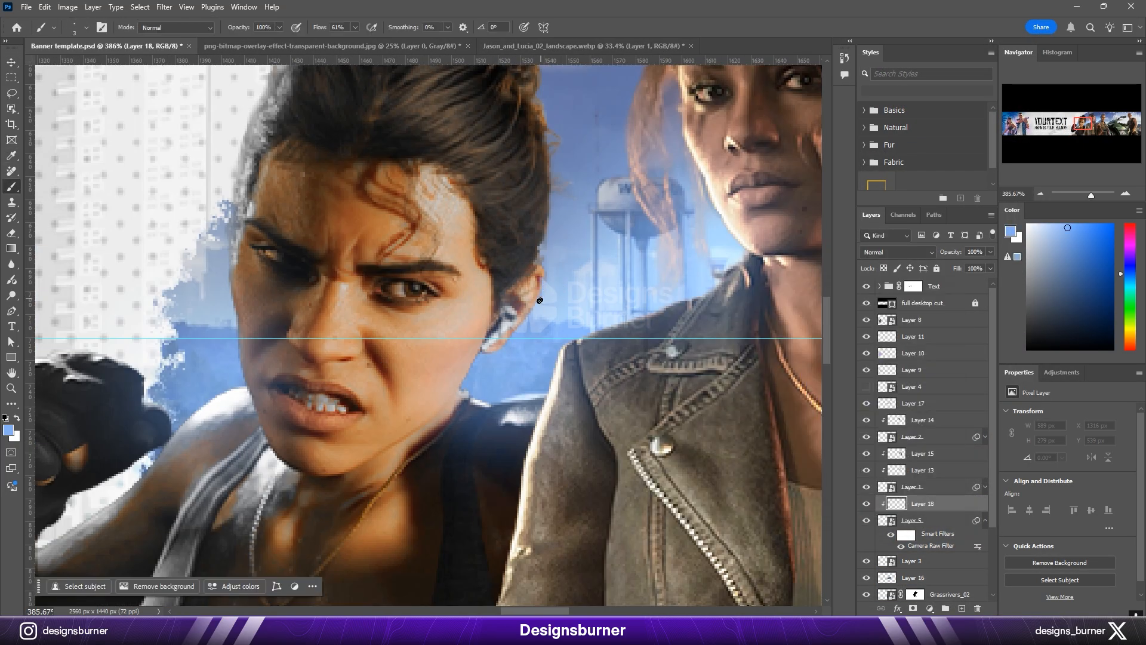
left_click_drag(467, 372, 453, 398)
scroll(525, 382, "down", 3)
scroll(525, 382, "up", 2)
left_click(897, 252)
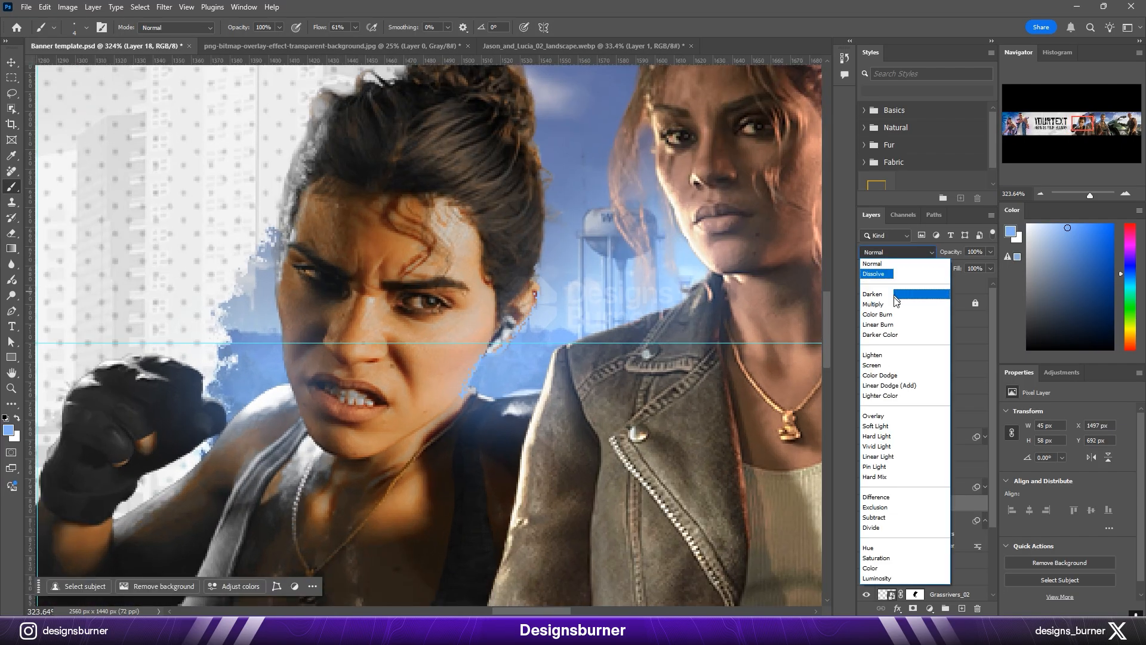
left_click(898, 367)
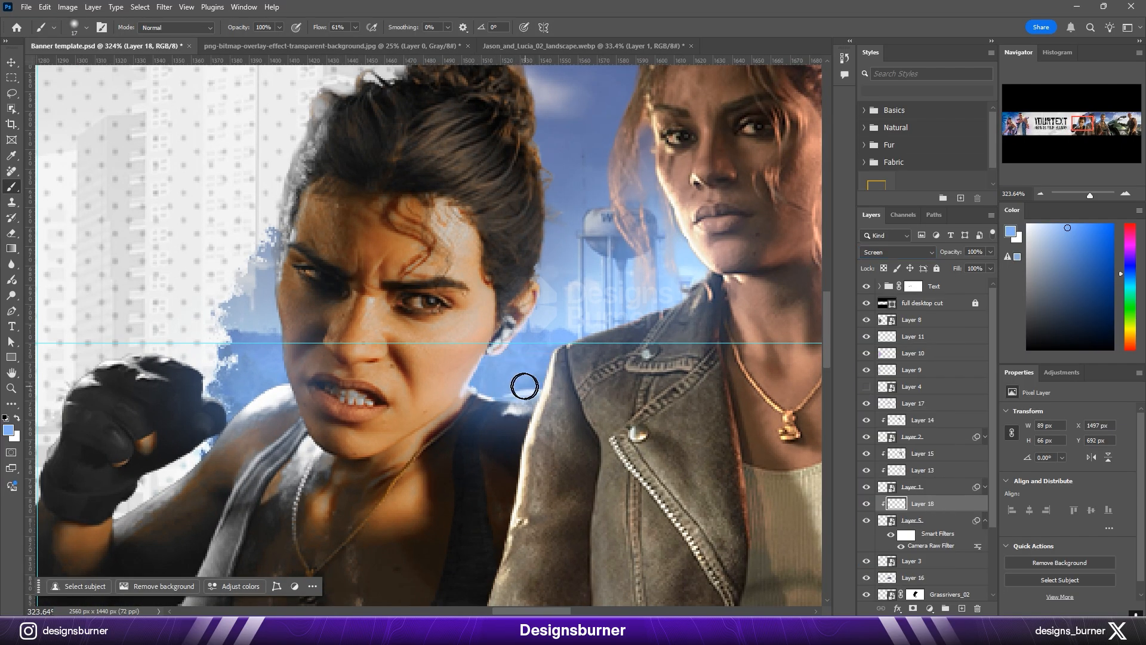
Step: Paint soft blue rim light along the tank-top woman's hair and both sides of her head
scroll(524, 387, "up", 1)
left_click_drag(544, 263, 567, 322)
left_click_drag(565, 155, 576, 219)
left_click_drag(564, 197, 544, 120)
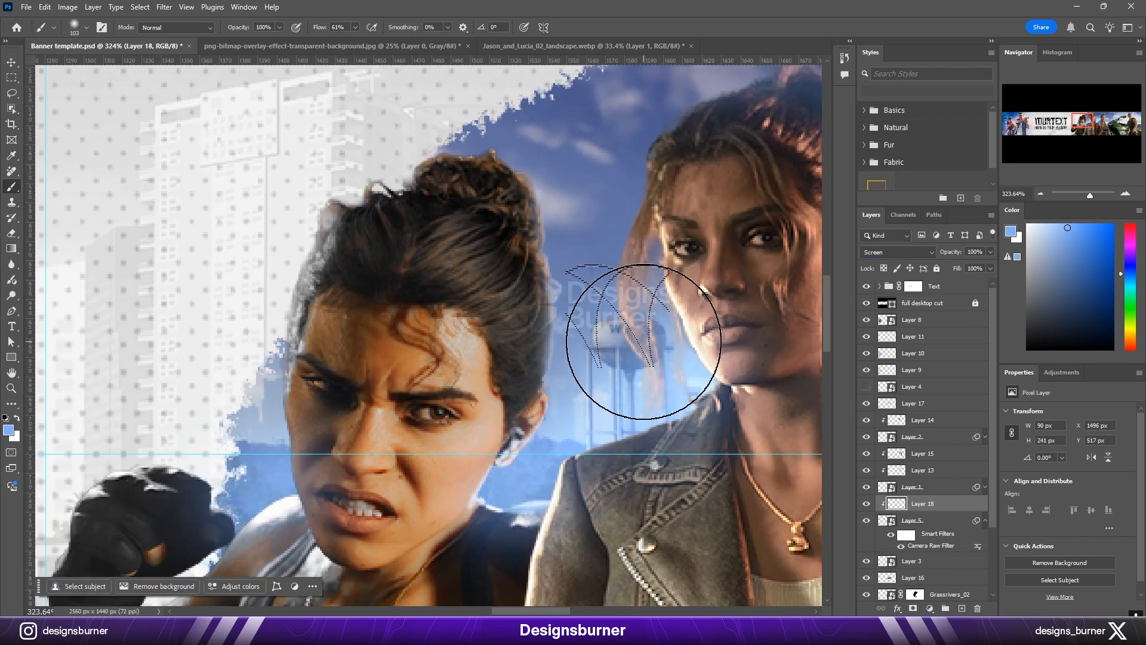
scroll(609, 335, "down", 2)
left_click(656, 338)
scroll(275, 249, "up", 2)
scroll(344, 274, "up", 2)
mouse_move(286, 256)
left_mouse_down()
mouse_move(310, 304)
mouse_move(257, 309)
left_mouse_up()
Step: Extend the blue rim light along the tank-top woman's raised fist, arm and torso
scroll(361, 366, "up", 2)
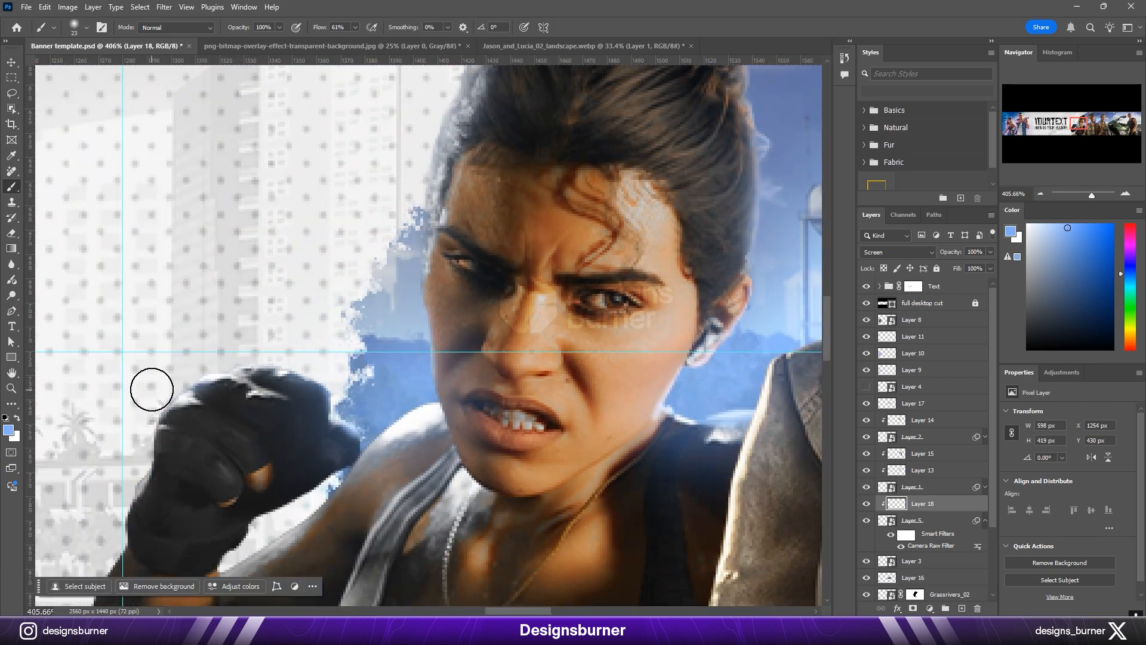
left_click_drag(152, 392, 285, 247)
scroll(301, 406, "down", 3)
scroll(404, 465, "up", 2)
left_click_drag(404, 465, 403, 347)
left_click_drag(403, 347, 385, 346)
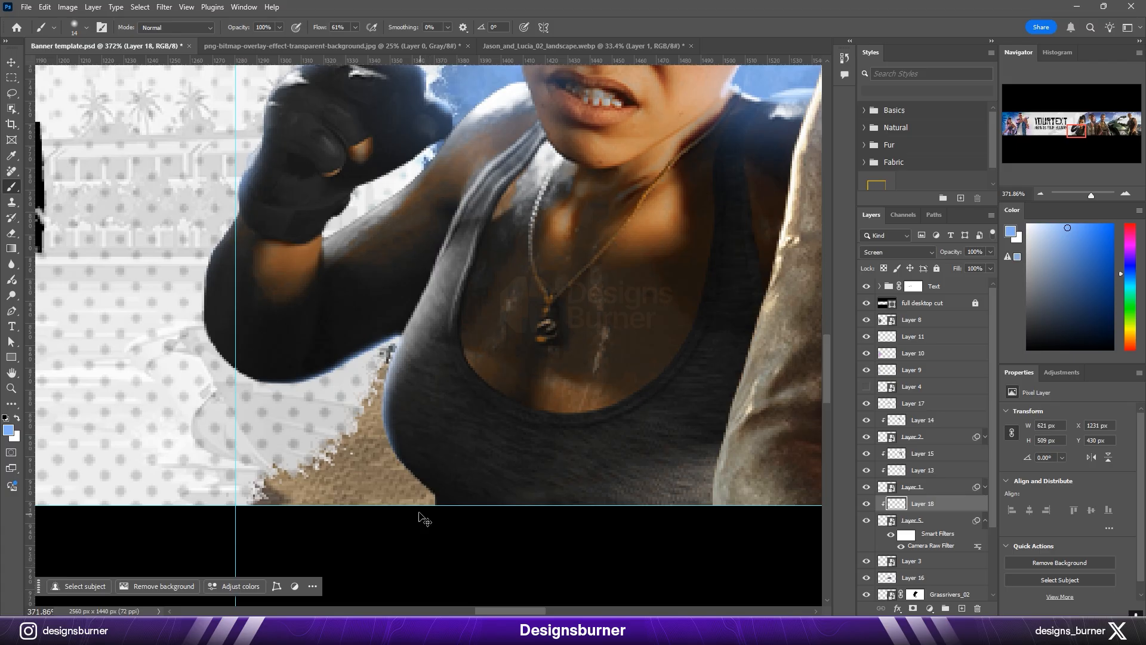
scroll(444, 539, "down", 13)
left_click_drag(442, 445, 238, 441)
scroll(239, 442, "up", 4)
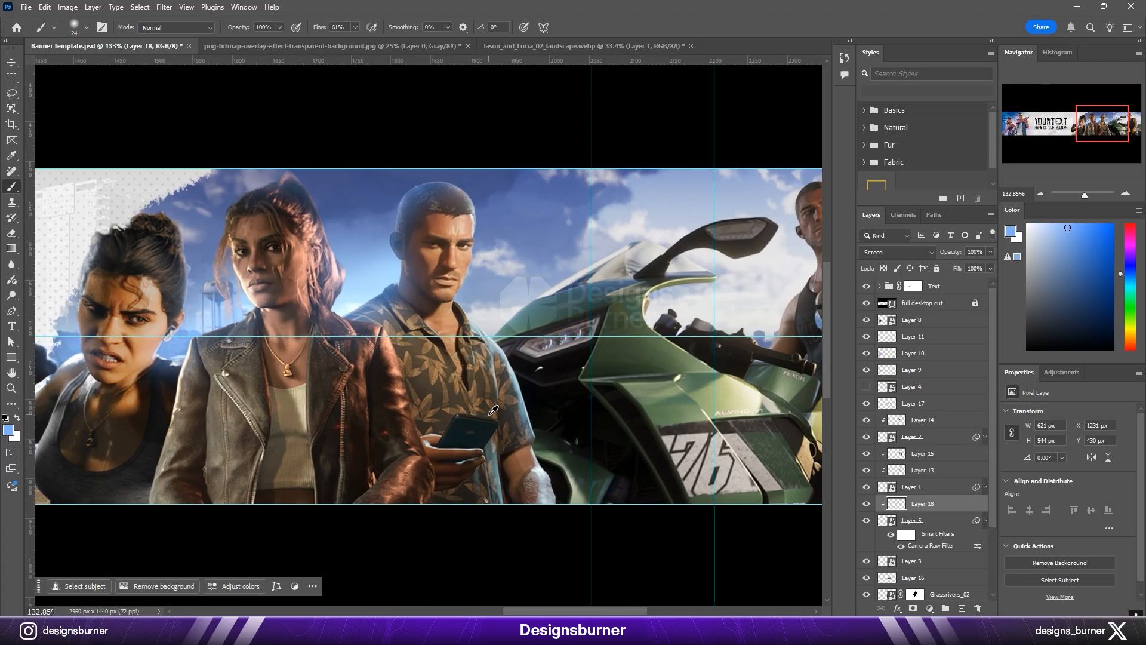
Step: Add a new layer clipped to the leather-jacketed woman and paint blue rim light along her hair and phone-side shoulder
left_click(250, 418, "ctrl")
left_click(962, 608)
scroll(320, 192, "up", 3)
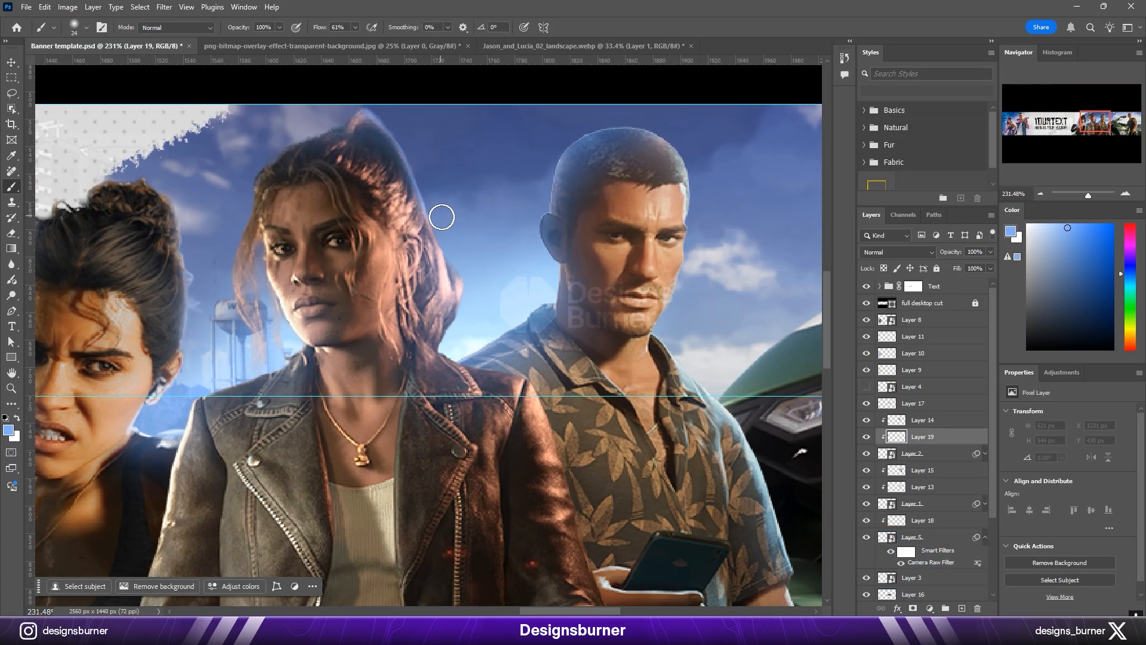
scroll(461, 315, "up", 2)
key("bracketleft")
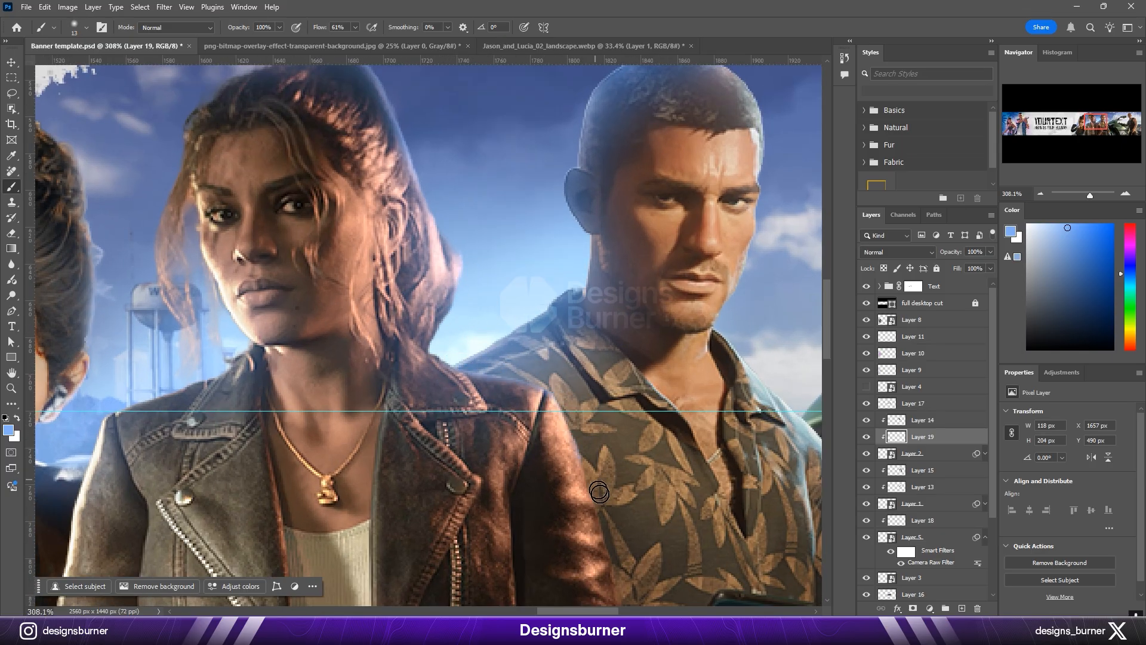
scroll(375, 374, "up", 2)
key("bracketleft")
Step: Paint blue rim light down the leather-jacketed woman's other shoulder and sleeve beside the tank-top woman
left_click_drag(309, 371, 262, 401)
left_click_drag(331, 321, 443, 227)
key("bracketleft")
left_click_drag(306, 361, 262, 536)
mouse_move(262, 536)
left_mouse_down()
mouse_move(328, 307)
mouse_move(260, 573)
left_mouse_up()
left_click_drag(260, 573, 351, 359)
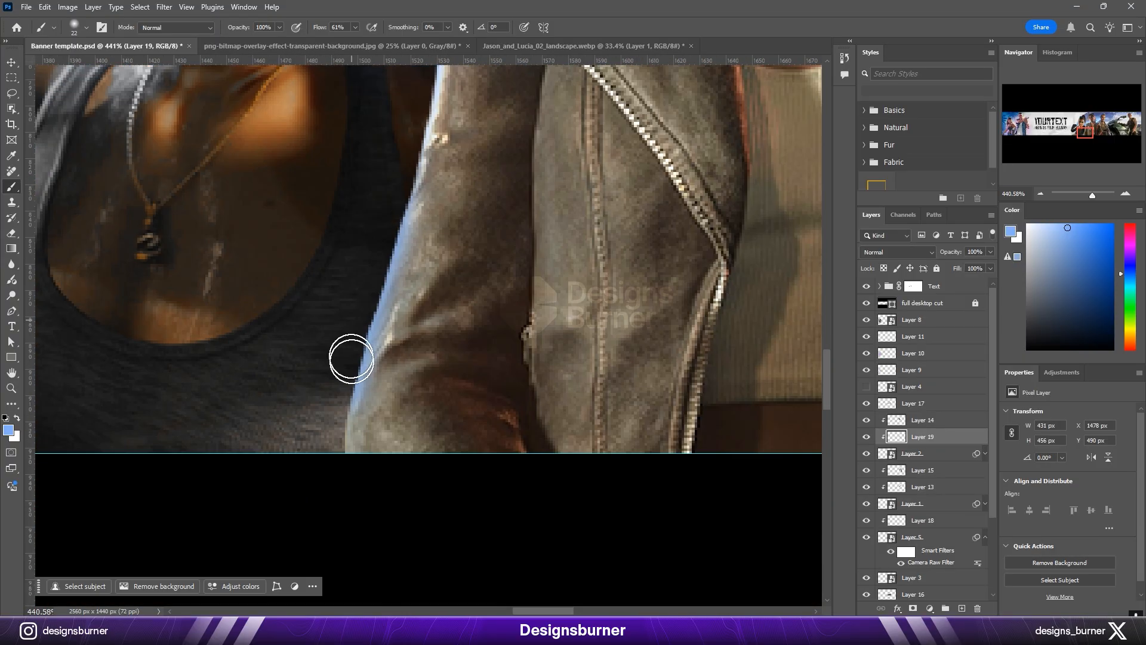
scroll(352, 359, "down", 10)
Step: Add a layer clipped to the patterned-shirt man, paint blue rim light along his face, and set the layer to Screen
key("v")
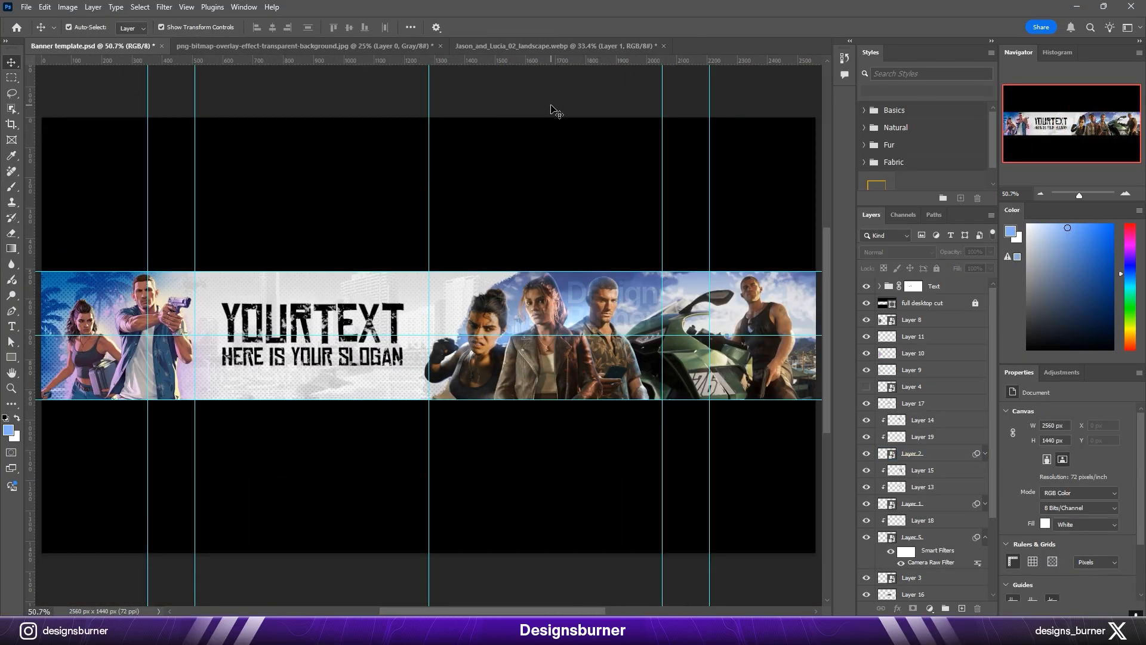
scroll(659, 314, "up", 6)
left_click(531, 303)
key("ctrl+shift+alt+n")
key("b")
scroll(529, 192, "up", 5)
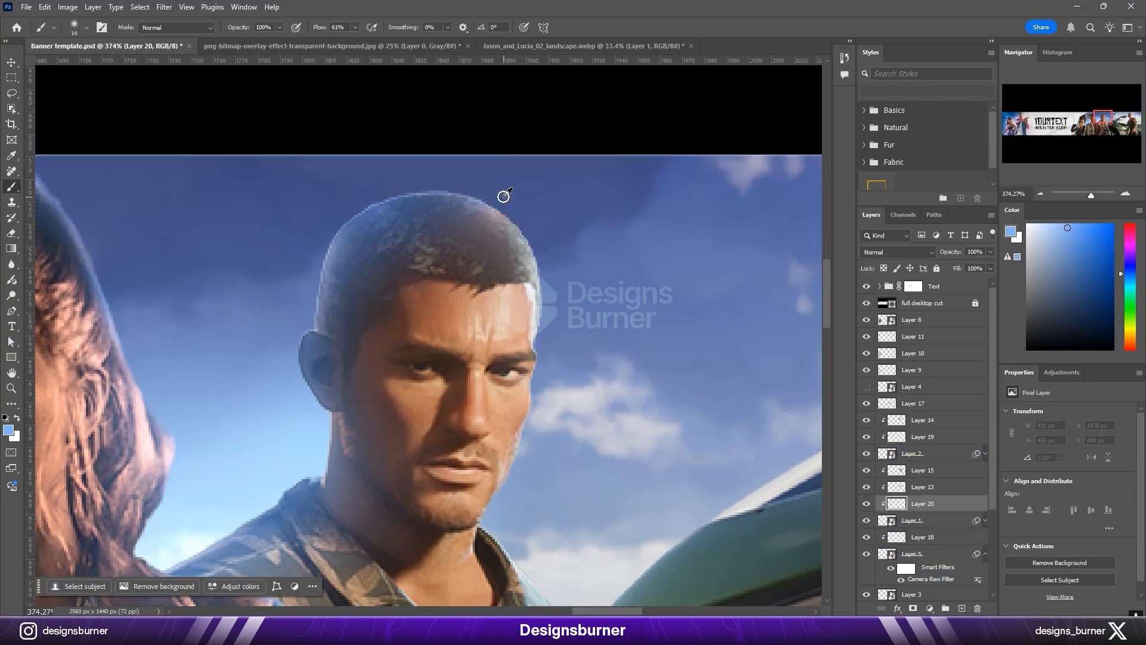
left_click_drag(536, 387, 557, 194)
scroll(552, 203, "up", 3)
key("bracketright")
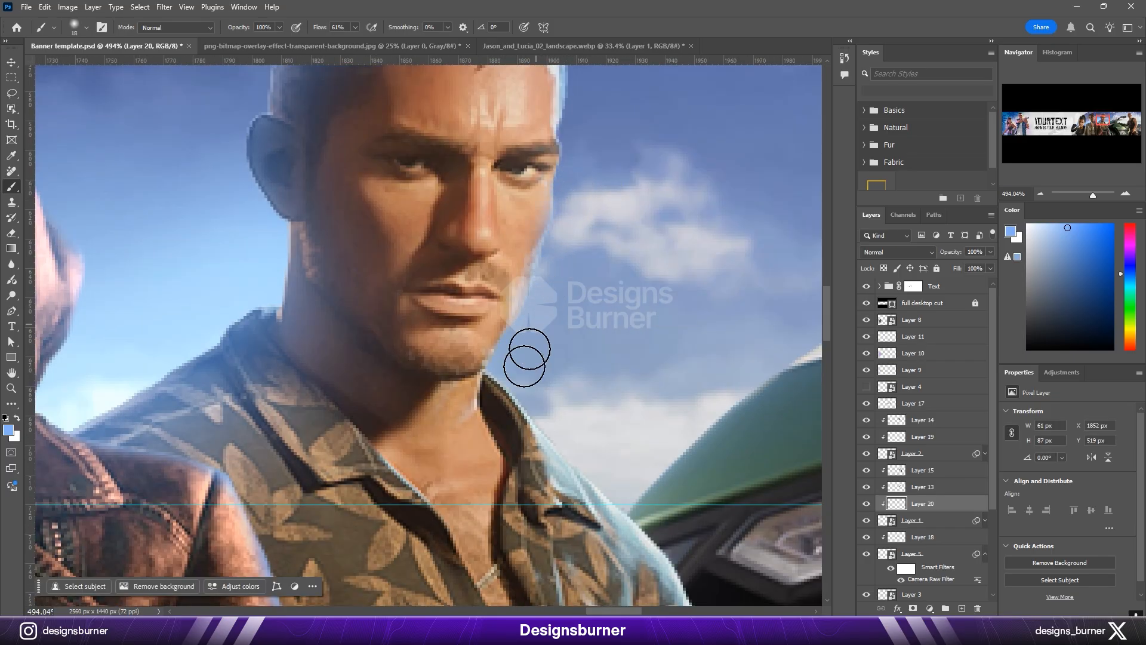
left_click(897, 252)
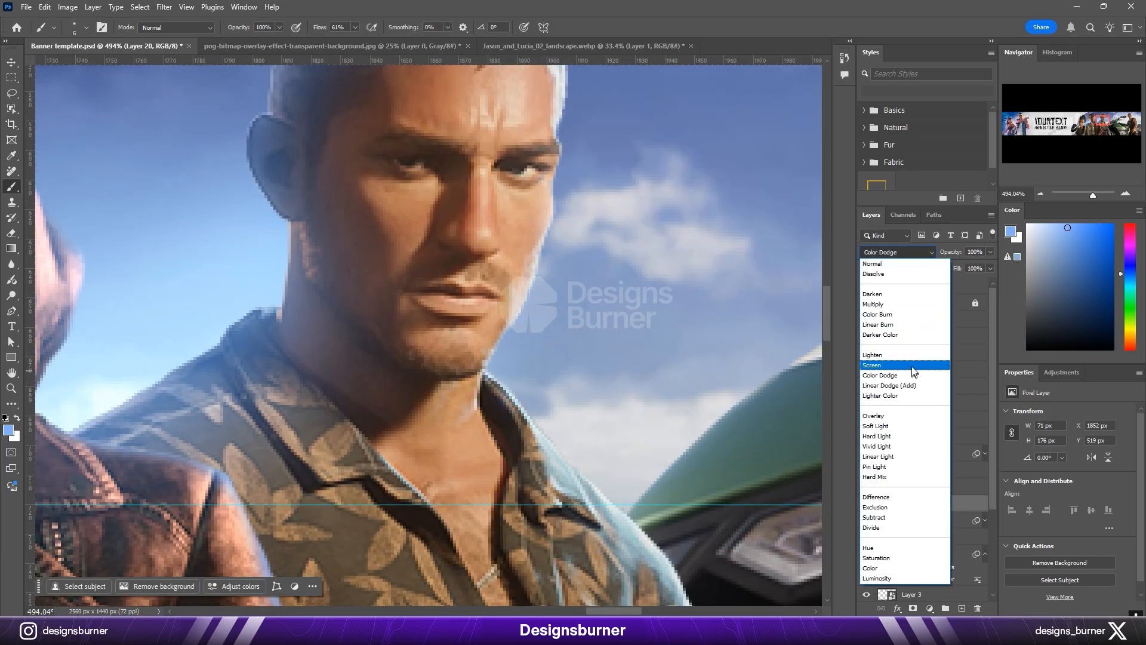
left_click(911, 371)
Step: Change the blend mode of the rim-light layer clipped to the leather-jacketed woman
left_click_drag(260, 477, 371, 268)
key("v")
left_click(933, 438)
left_click(899, 252)
left_click(902, 375)
left_click(763, 384)
Step: Paint blue rim light along the patterned-shirt man's collar, shoulder and arm next to the motorcycle on his Screen layer
key("b")
left_click_drag(777, 398, 588, 320)
left_click_drag(645, 389, 668, 480)
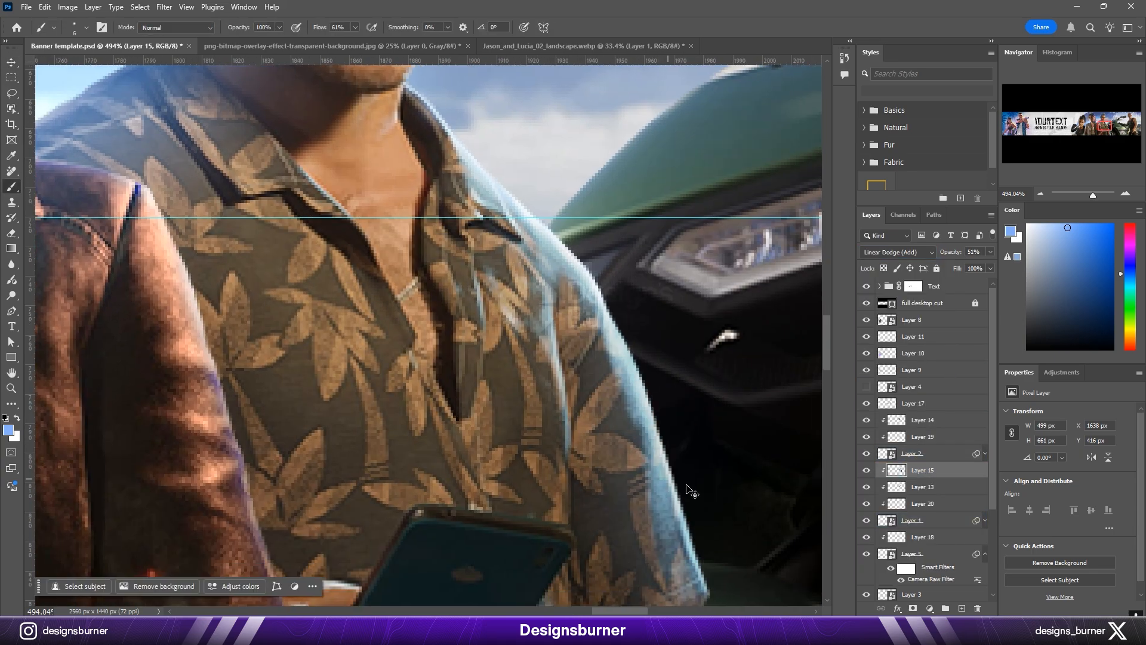
left_click(915, 506)
left_click_drag(407, 70, 630, 367)
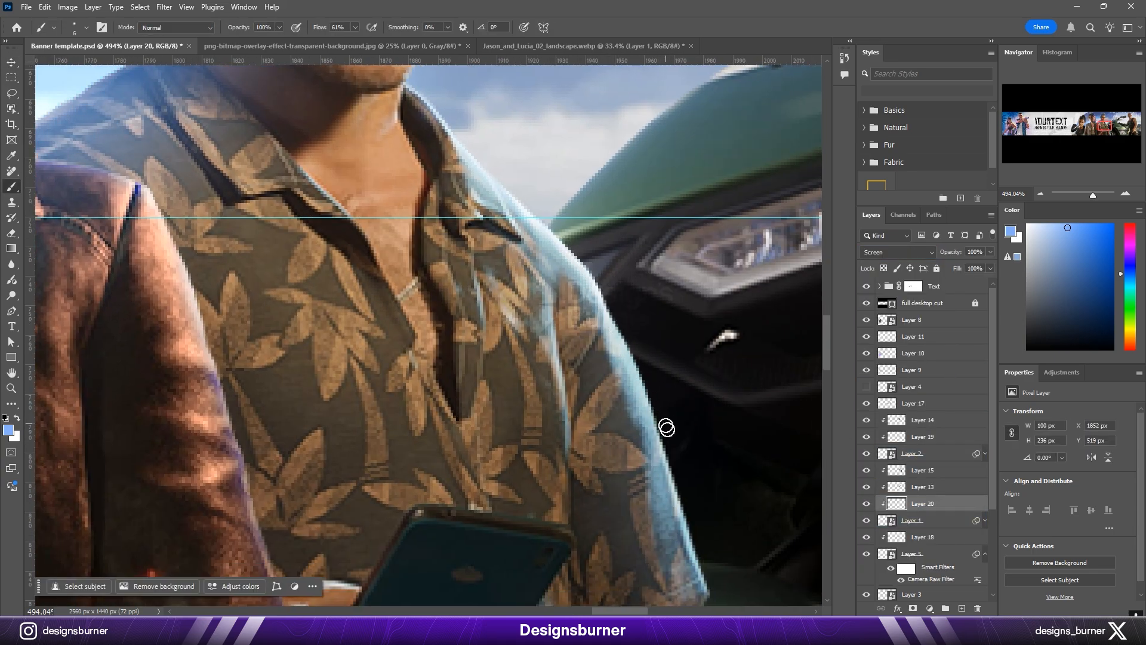
left_click_drag(663, 414, 705, 575)
left_click_drag(704, 574, 607, 234)
left_click_drag(640, 384, 706, 540)
mouse_move(456, 216)
left_mouse_down()
mouse_move(587, 287)
mouse_move(627, 508)
left_mouse_up()
scroll(560, 302, "down", 5)
Step: Paint thin blue rim light around the patterned-shirt man's head, ear, neck and far shoulder with a small soft brush
key("[")
key("[")
key("[")
key("[")
key("[")
scroll(607, 206, "up", 5)
left_click_drag(343, 284, 346, 286)
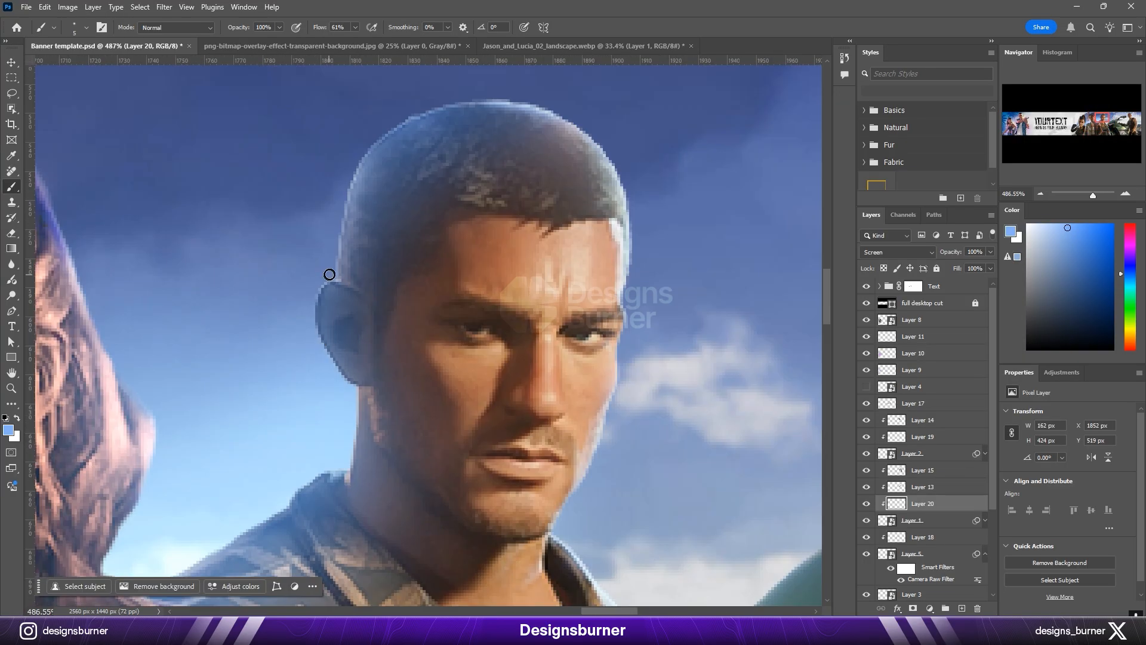
left_click_drag(340, 464, 439, 372)
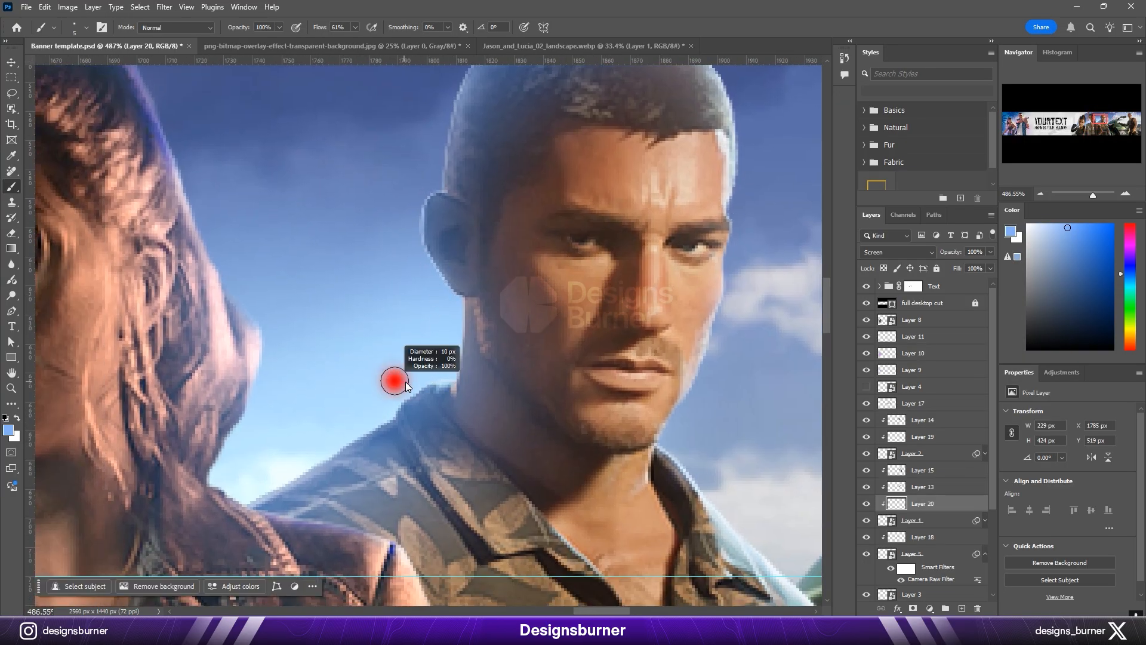
scroll(346, 437, "down", 5)
scroll(487, 243, "up", 4)
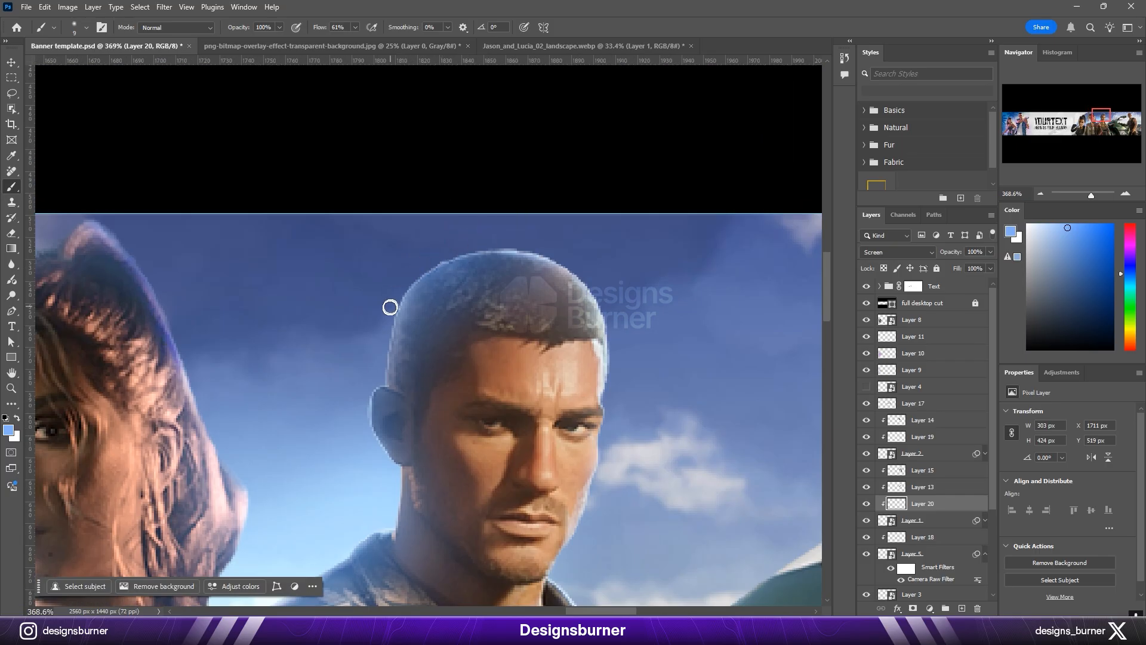
scroll(389, 307, "down", 7)
scroll(645, 343, "up", 3)
Step: Paint soft blue glows around the motorcycle man on Layer 17 and the Linear Dodge (Add) glow layer behind him
key("v")
left_click(632, 370)
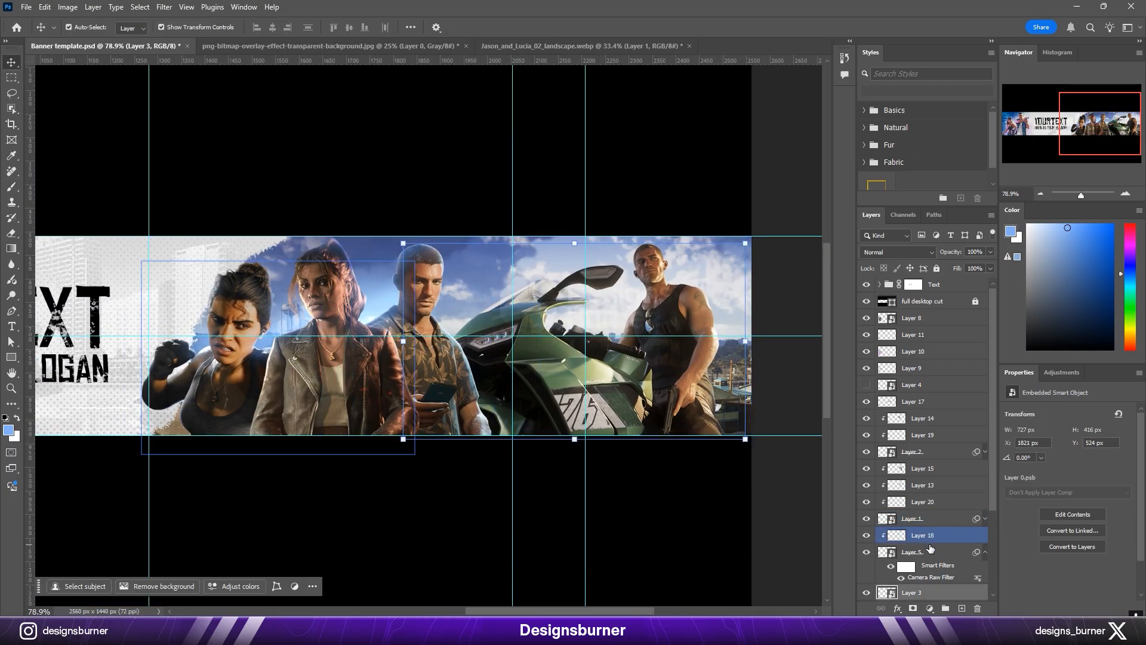
scroll(930, 548, "down", 2)
left_click(916, 335)
scroll(919, 406, "down", 2)
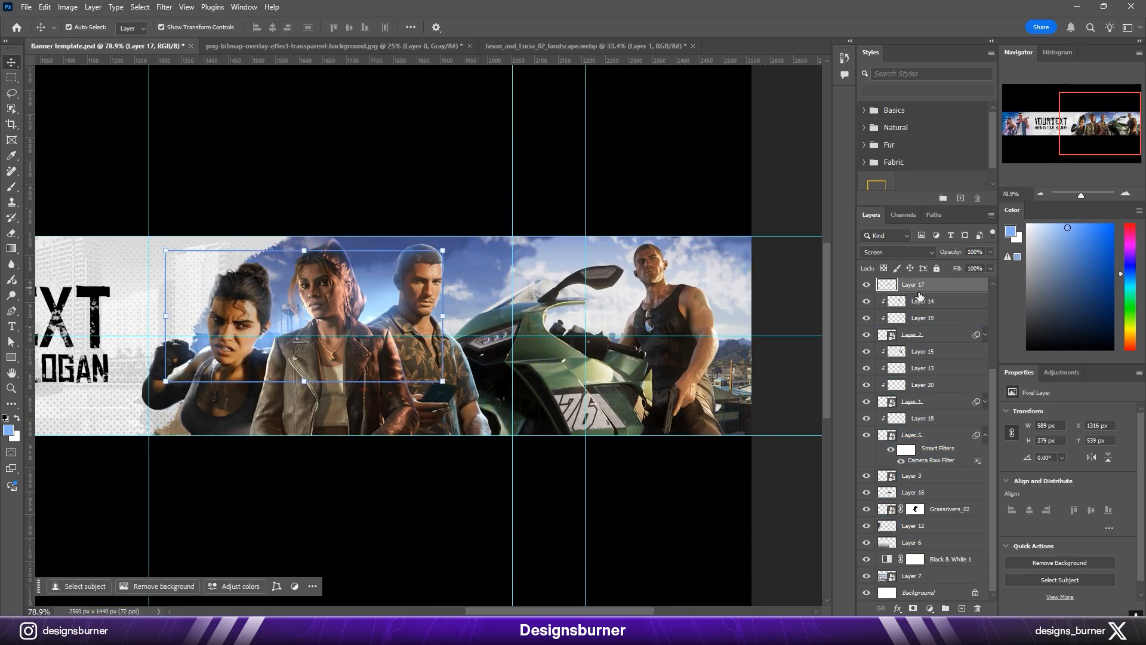
key("b")
scroll(685, 260, "up", 6)
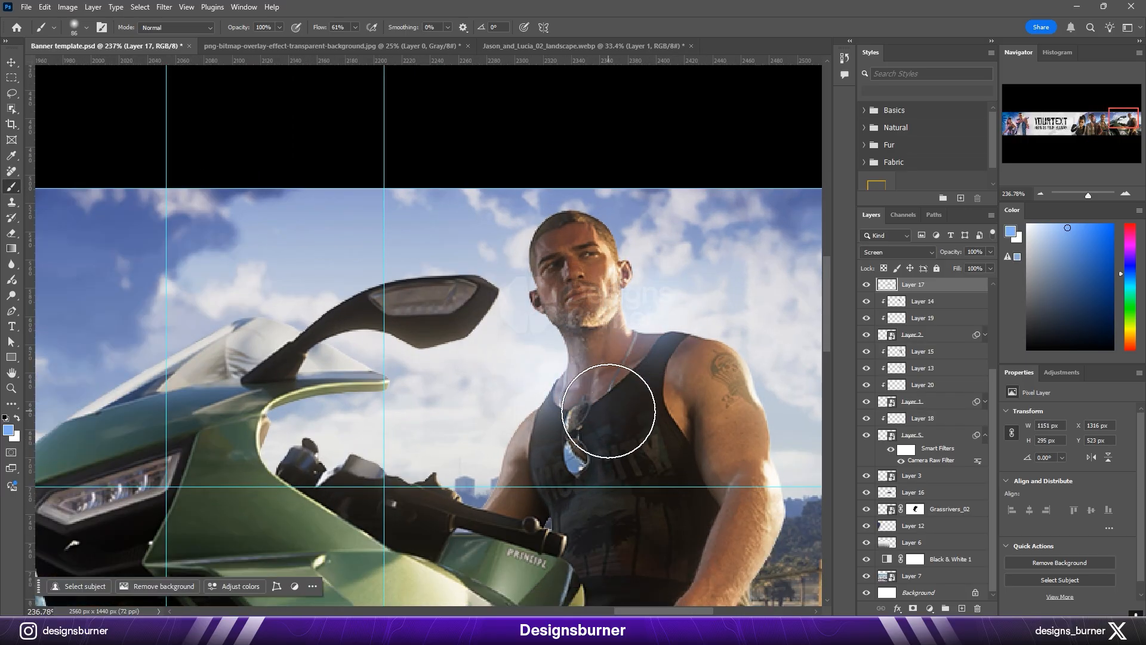
scroll(608, 411, "down", 2)
key("v")
left_click(907, 493)
key("b")
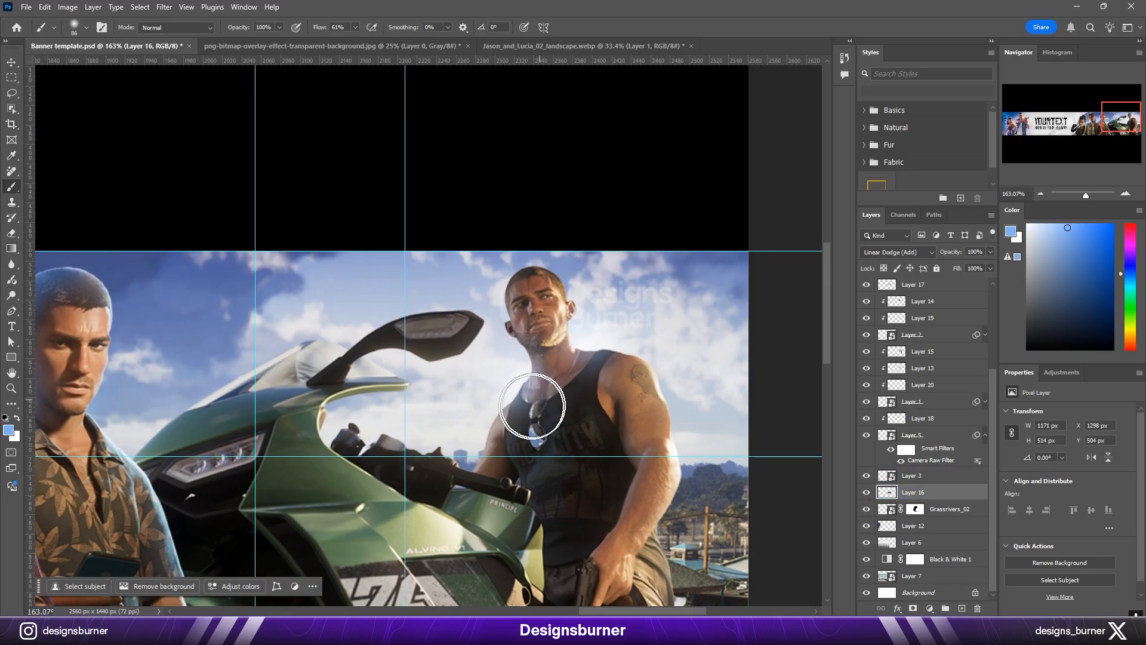
Step: Add a new layer above the motorcycle man, clip it to him, and paint light blue beside his head and neck
key("v")
left_click(624, 399)
left_click(961, 608)
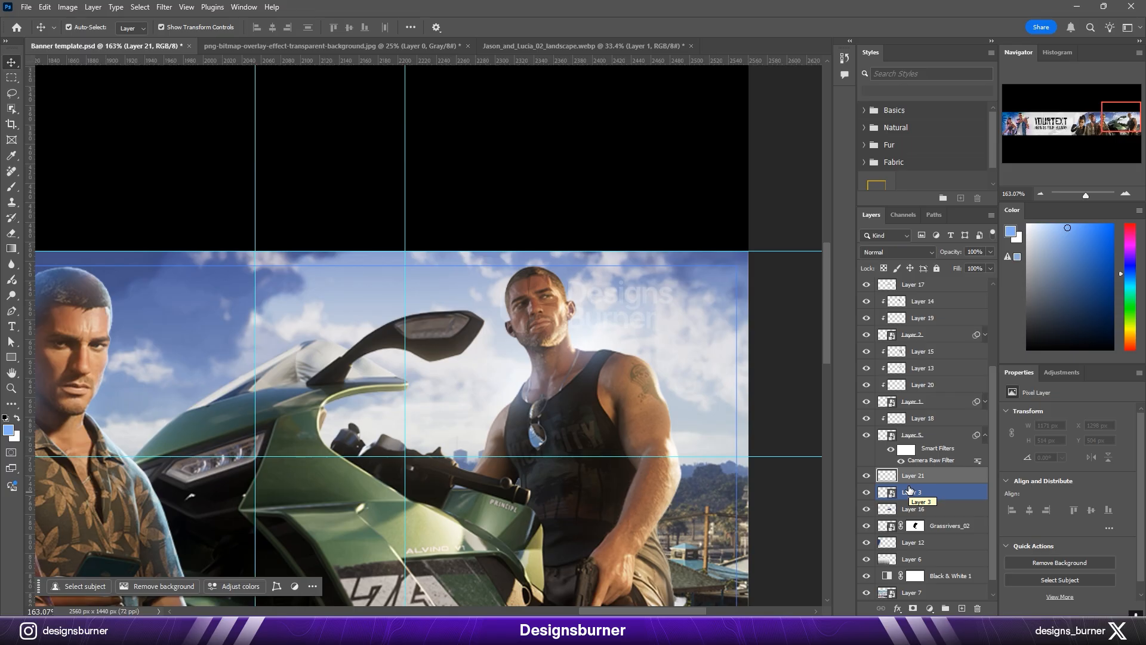
scroll(599, 340, "up", 6)
key("b")
left_click_drag(545, 278, 505, 316)
scroll(508, 313, "down", 1)
key("ctrl+alt+g")
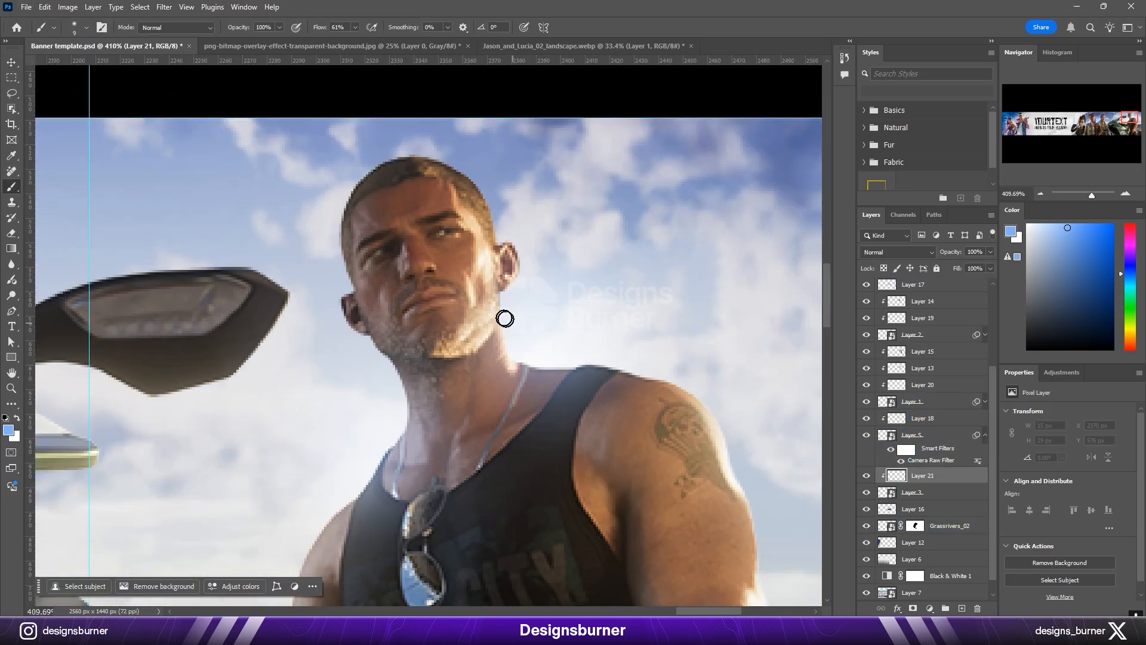
Step: Paint blue rim light along the motorcycle man's neck and shoulder and set the clipped layer to Overlay
scroll(698, 375, "down", 4)
left_click_drag(748, 476, 617, 299)
left_click_drag(476, 167, 540, 310)
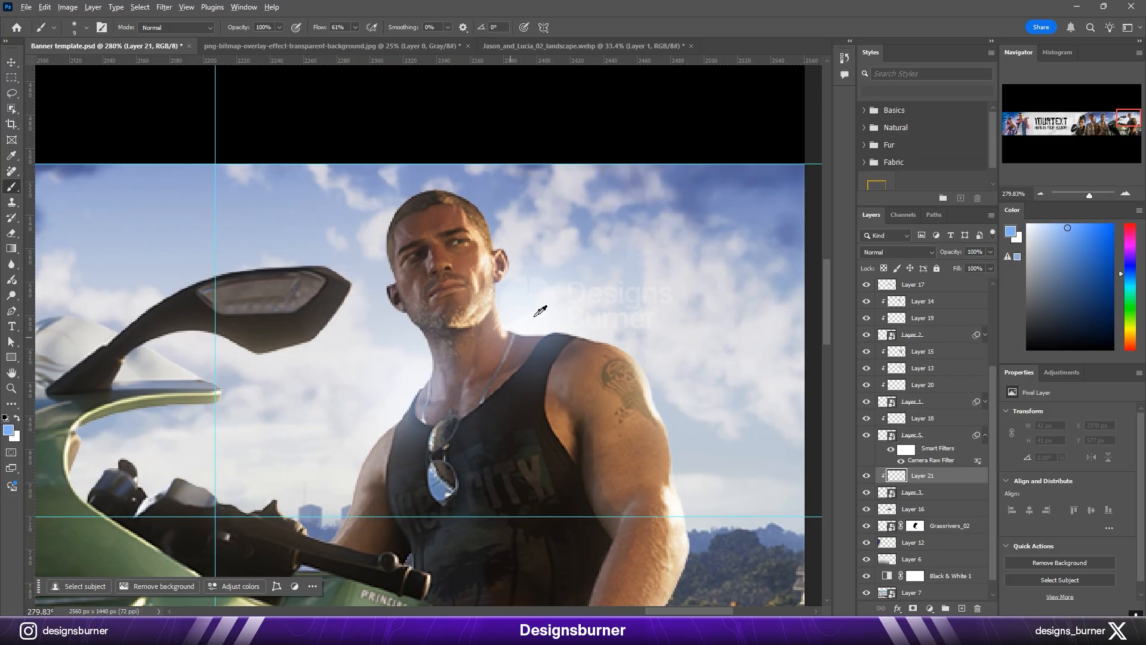
scroll(539, 311, "up", 3)
left_click(898, 252)
left_click(906, 385)
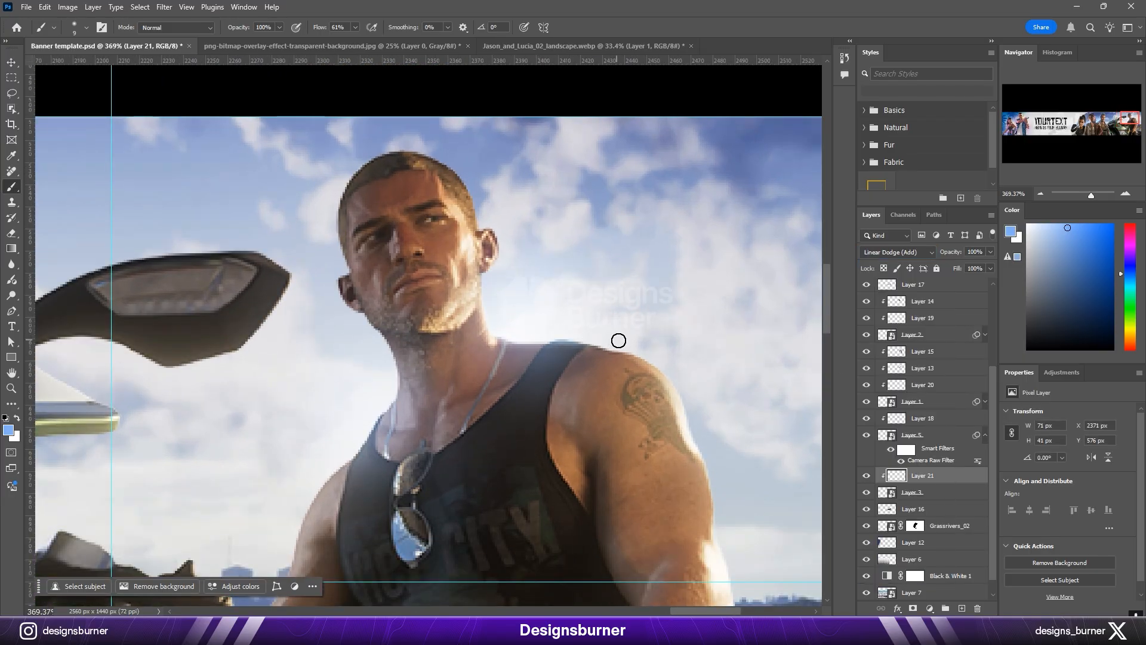
left_click(898, 252)
left_click(873, 415)
left_click(898, 252)
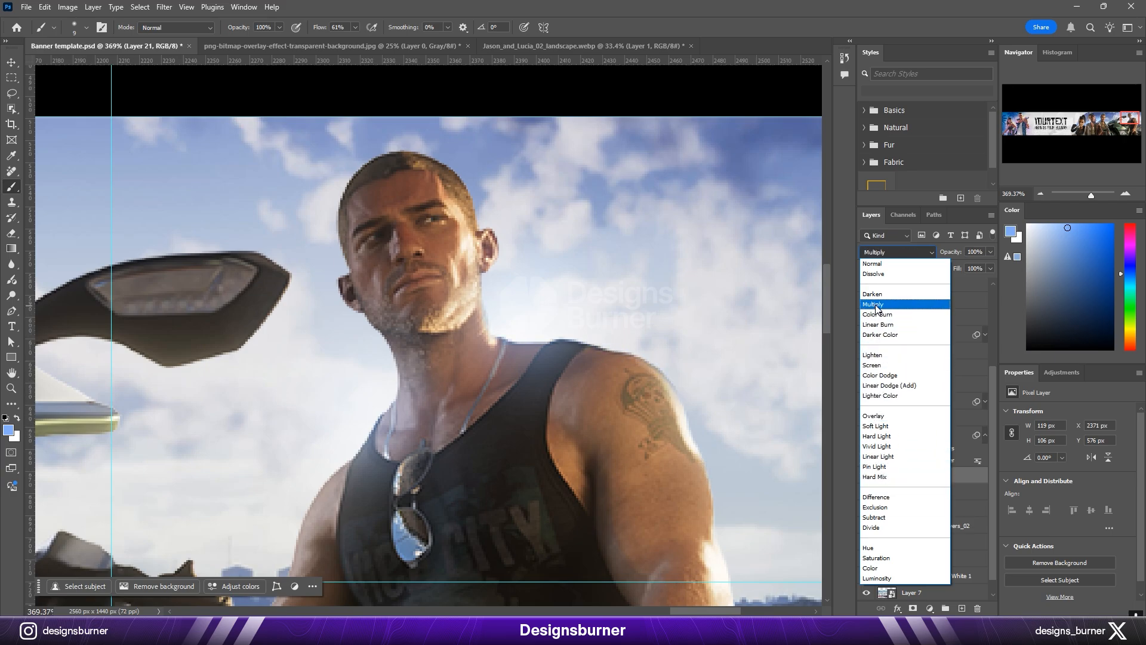
left_click(873, 416)
Step: Continue the blue rim light down the motorcycle man's tattooed arm, waist and leg with a slightly larger brush
left_click_drag(663, 382, 705, 518)
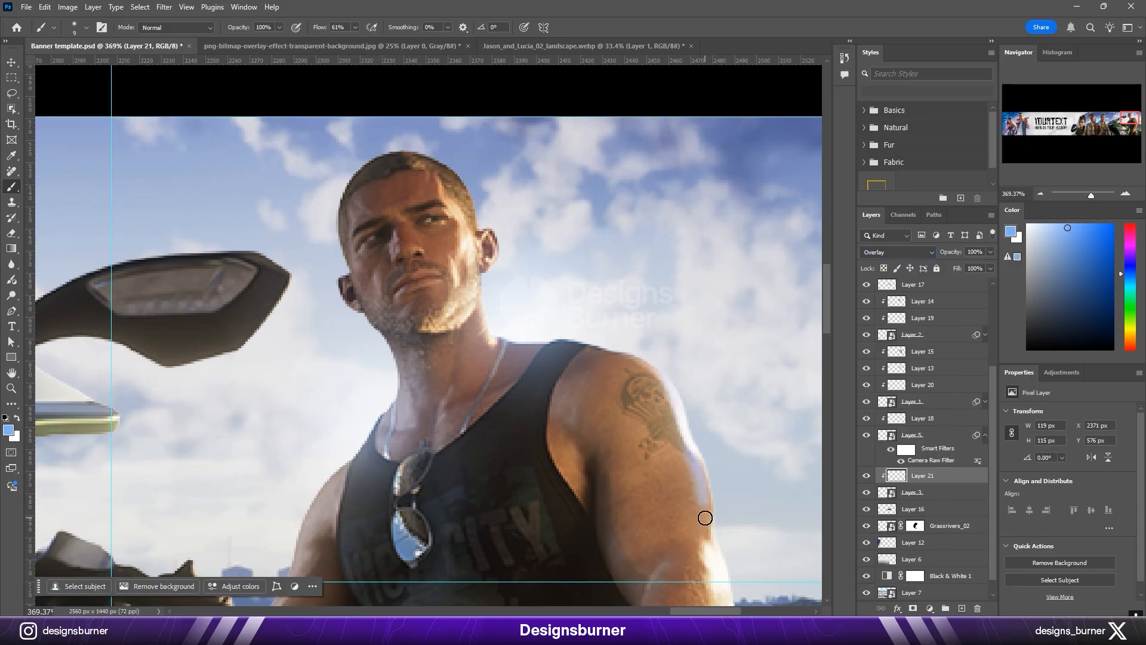
scroll(606, 285, "down", 3)
key("bracketright")
mouse_move(721, 557)
left_mouse_down()
mouse_move(606, 284)
mouse_move(573, 435)
left_mouse_up()
mouse_move(473, 322)
left_mouse_down()
mouse_move(507, 335)
mouse_move(474, 143)
left_mouse_up()
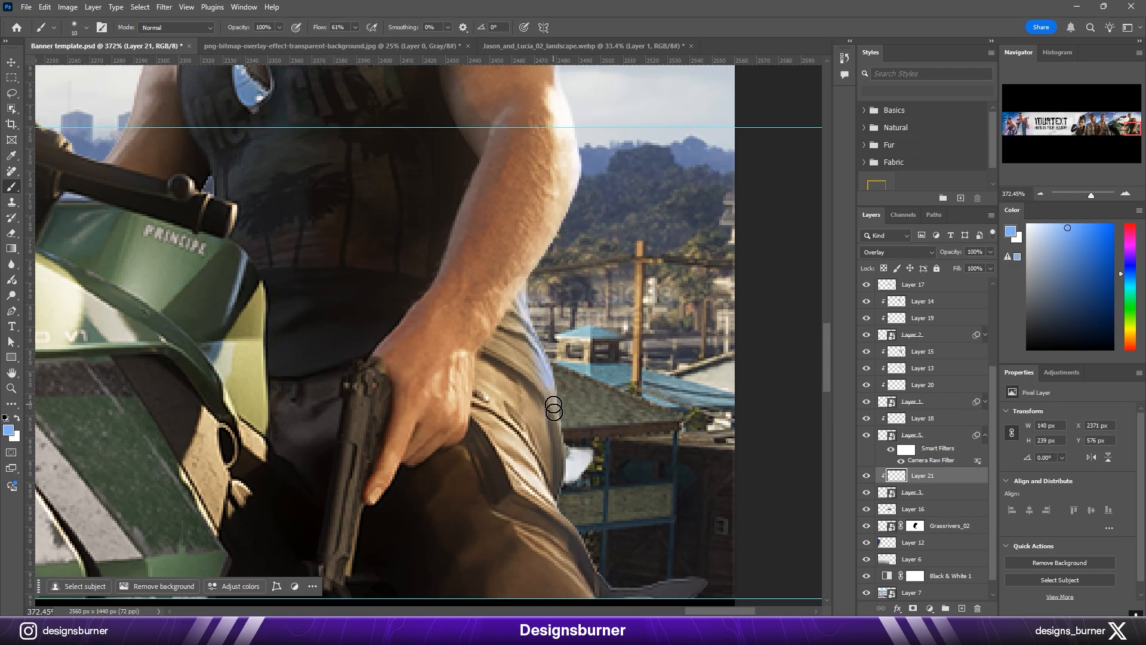
left_click_drag(604, 362, 589, 437)
scroll(589, 437, "down", 3)
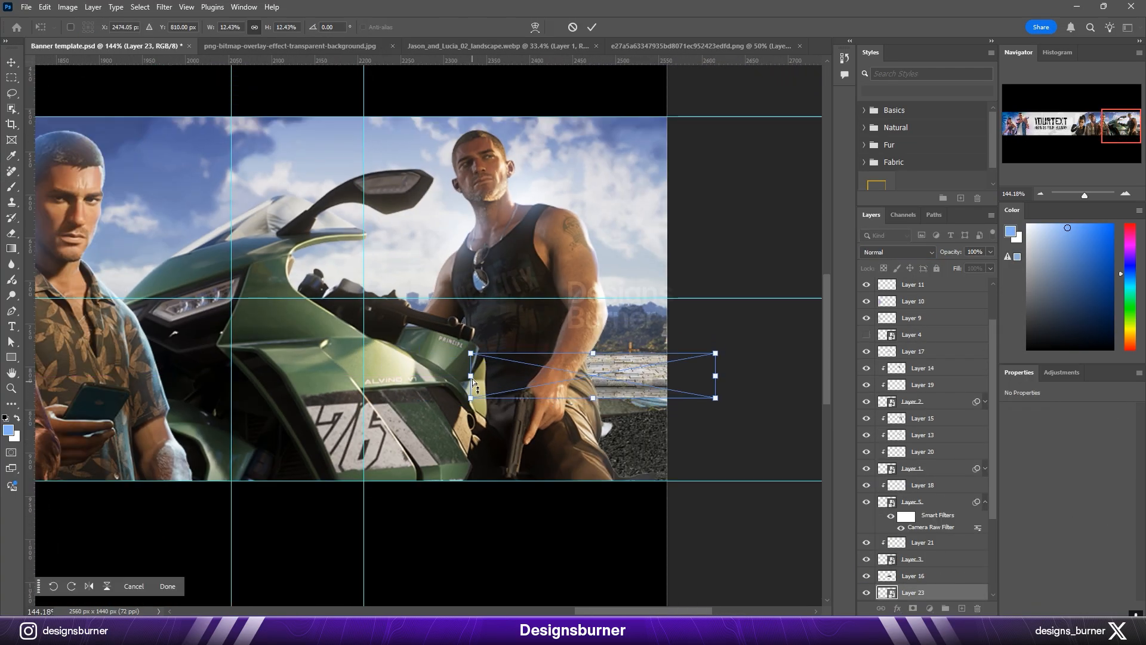
Step: Paint black on the mask of the stone-and-gravel texture layer to blend it beside the motorcycle man's leg
mouse_move(716, 375)
left_mouse_down()
mouse_move(736, 389)
mouse_move(736, 412)
left_mouse_up()
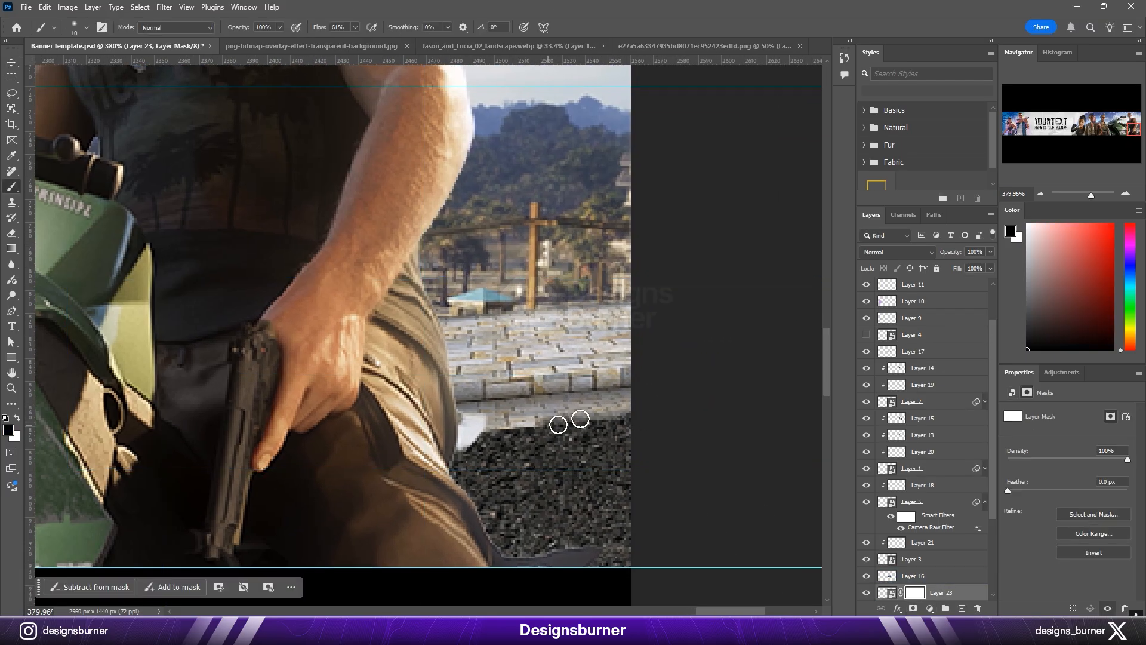
mouse_move(509, 429)
left_mouse_down()
mouse_move(642, 415)
mouse_move(475, 428)
mouse_move(633, 411)
left_mouse_up()
scroll(668, 404, "down", 4)
key("v")
left_click(680, 477)
key("ctrl+0")
scroll(683, 487, "down", 2)
left_click_drag(683, 486, 657, 479)
scroll(727, 332, "up", 9)
left_click(727, 333)
scroll(687, 434, "down", 1)
scroll(689, 437, "down", 5)
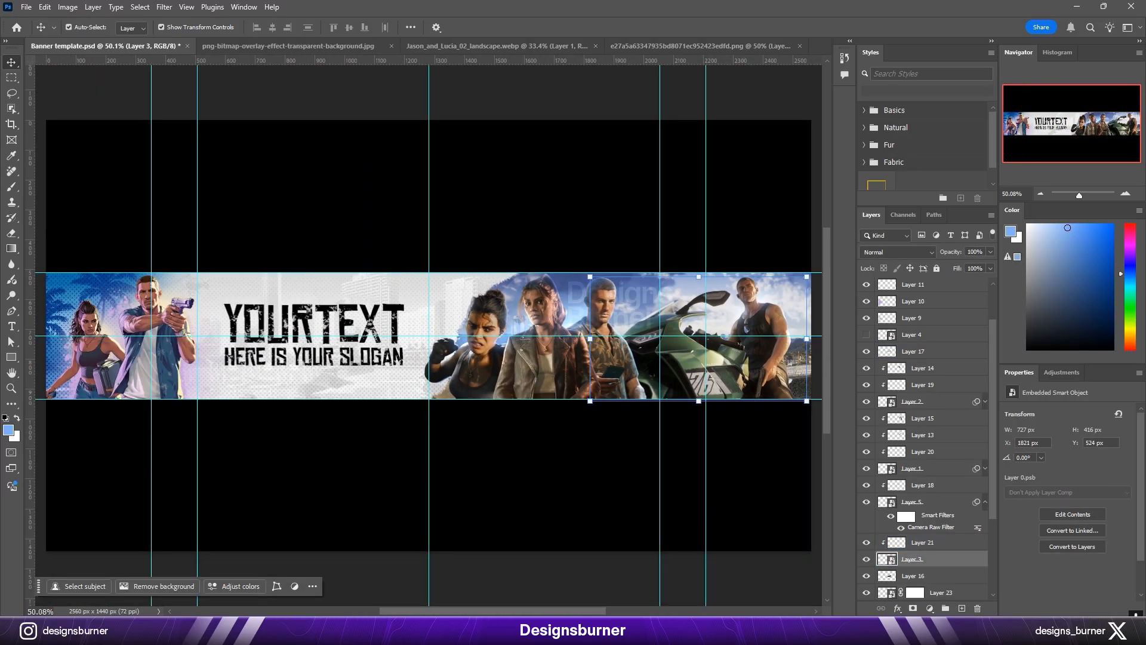
key("super+a")
left_click(1054, 442)
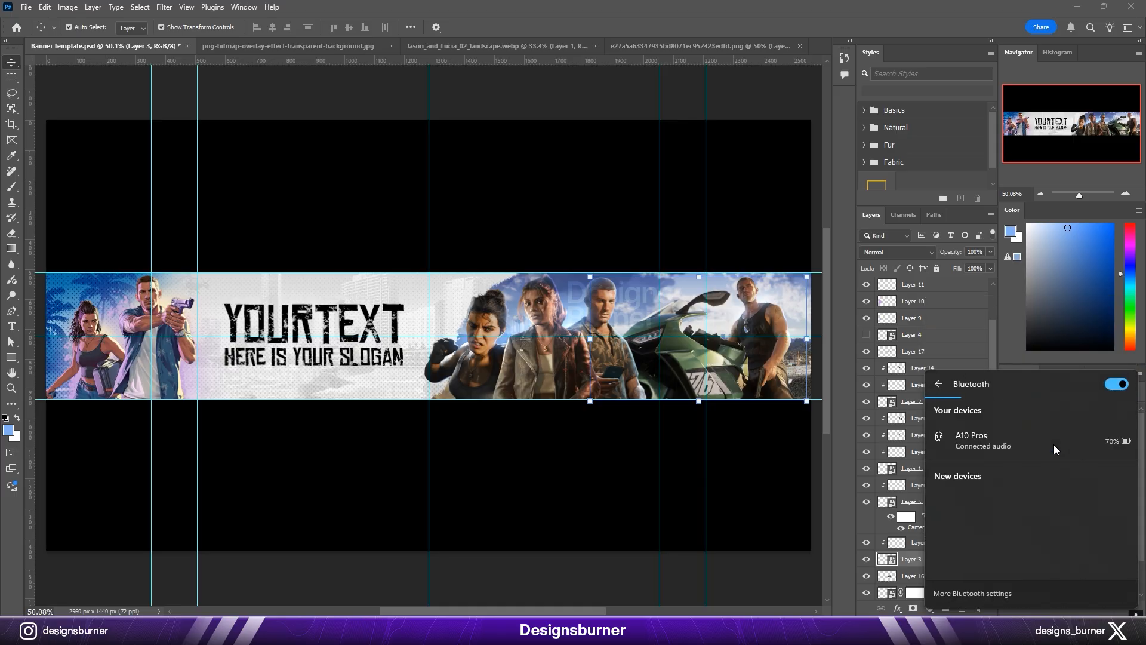
left_click(705, 5)
Step: Check the Text group by toggling its visibility and select the YOURTEXT layer inside it
scroll(269, 335, "up", 5)
left_click(369, 302)
scroll(911, 476, "up", 2)
left_click(879, 287)
left_click(868, 288)
left_click(868, 288)
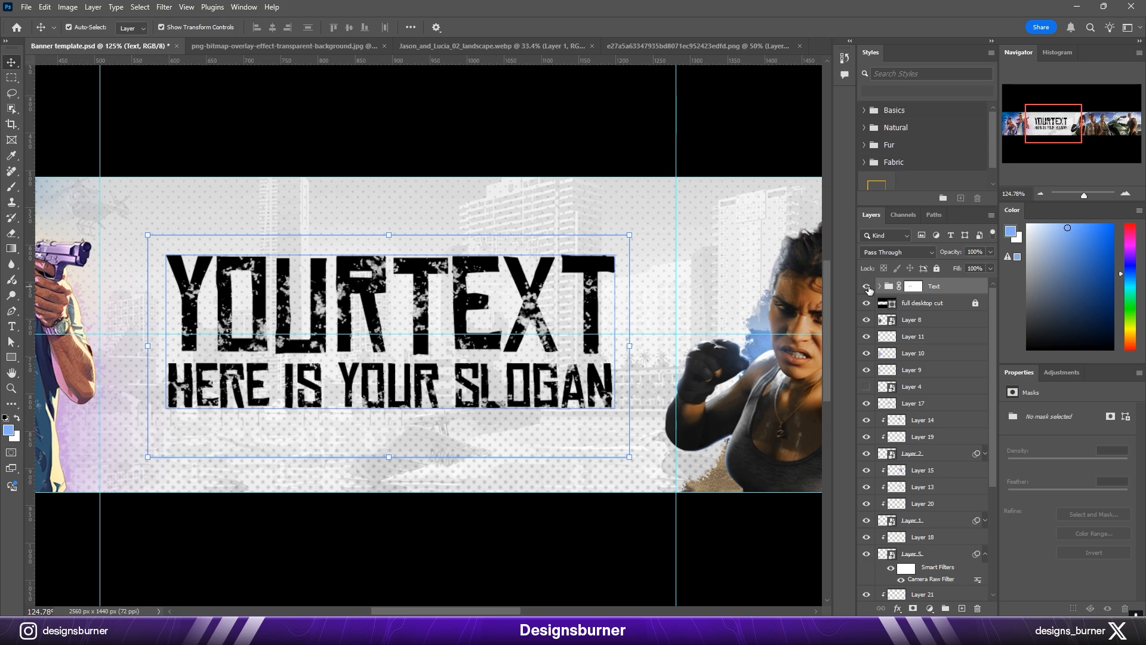
left_click(608, 302)
left_click_drag(510, 328, 599, 333)
key("ctrl+0")
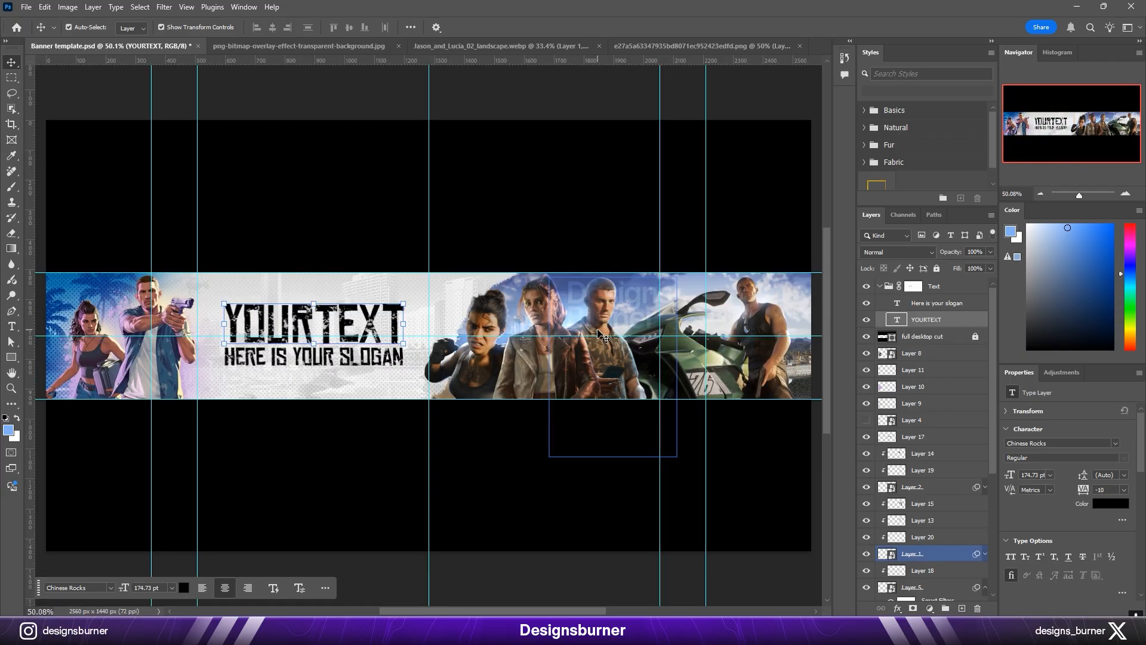
Step: Stamp all visible layers into a new layer above the collapsed Text group and convert it to a smart object
key("ctrl+h")
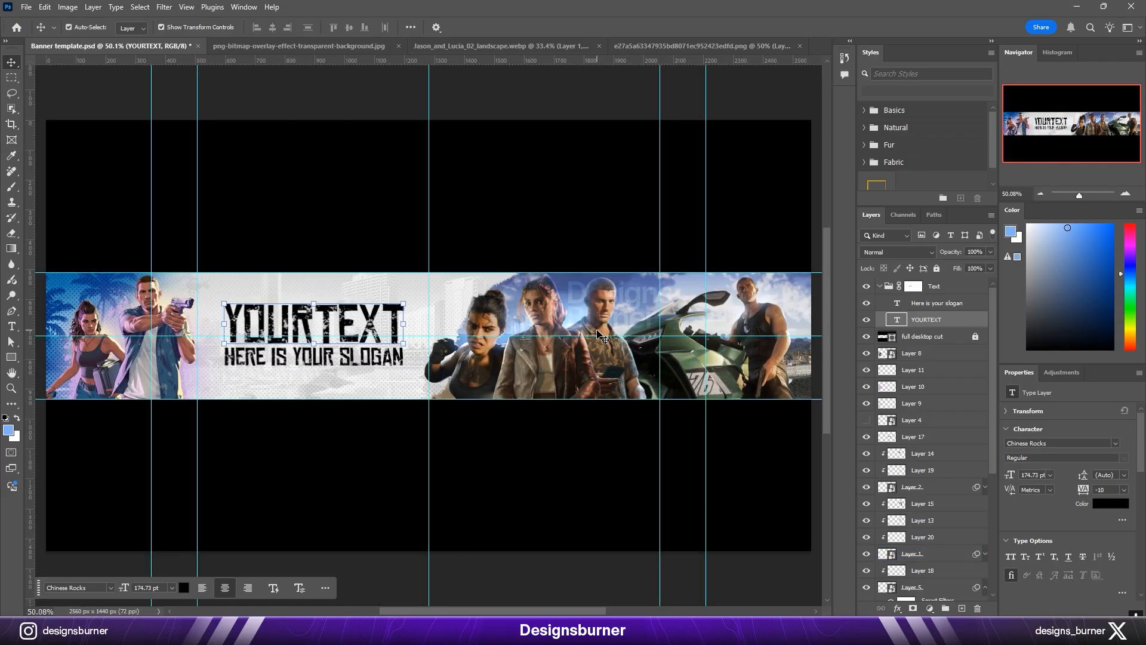
left_click(935, 304, "shift")
left_click(880, 286)
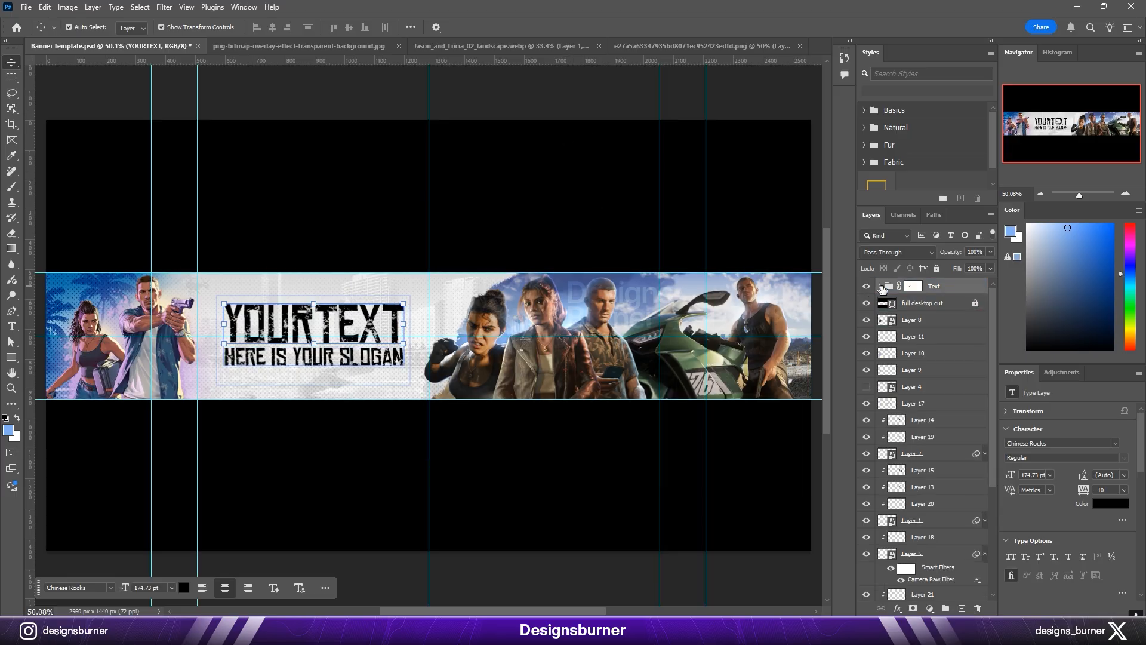
key("ctrl+alt+shift+e")
right_click(935, 287)
left_click(982, 524)
Step: Start Camera Raw Filter on the merged banner smart object and adjust its Light settings
left_click(164, 7)
left_click(179, 91)
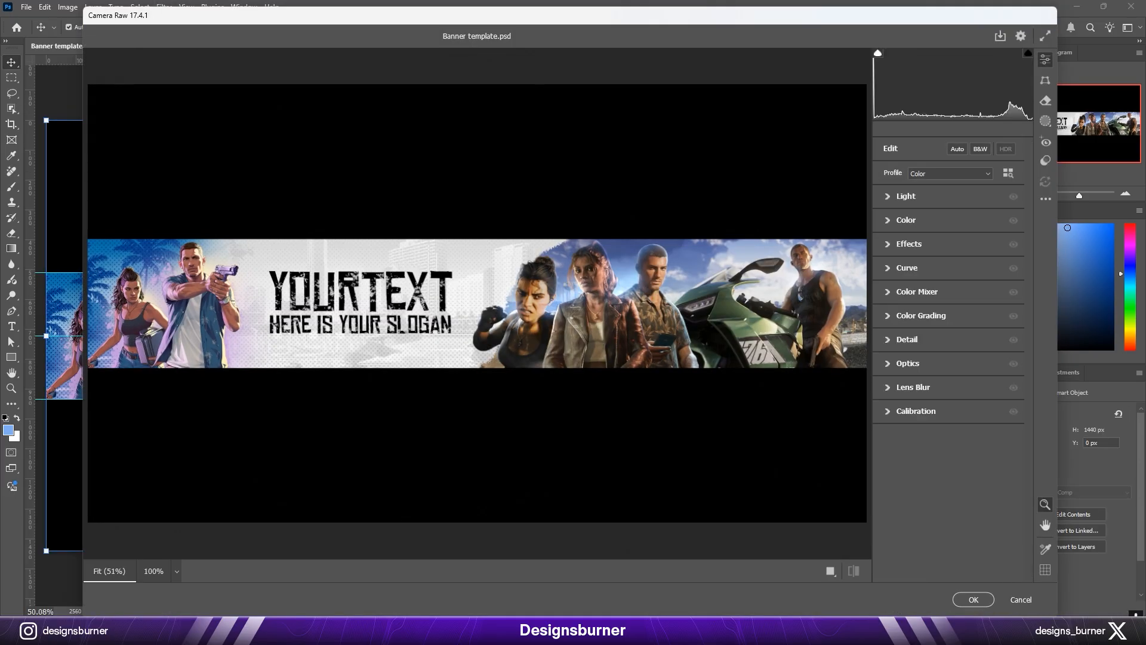
left_click(837, 125)
right_click(691, 208)
left_click(734, 219)
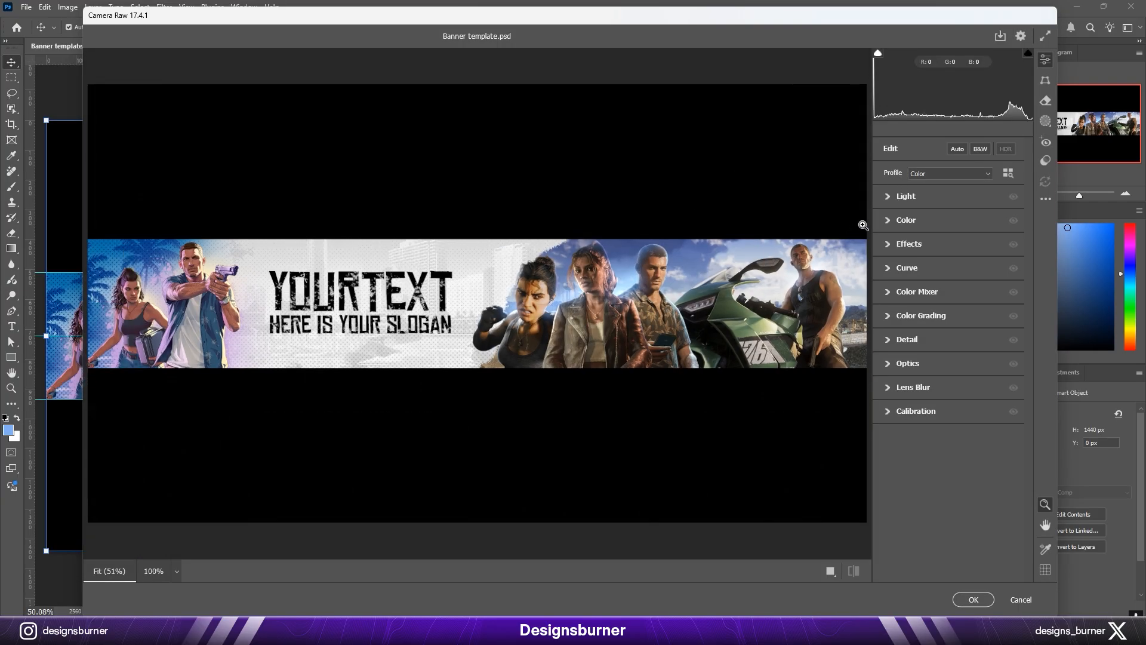
left_click(892, 194)
left_click_drag(948, 224, 936, 262)
left_click_drag(948, 278, 945, 244)
left_click_drag(948, 295, 938, 328)
left_click(905, 196)
Step: Adjust the Color and Effects settings of the merged banner in Camera Raw
left_click(906, 220)
left_click(906, 220)
left_click(909, 244)
left_click(909, 243)
Step: Shape the merged banner's parametric curve with Lights -16, Darks -2 and Shadows +40
left_click(907, 268)
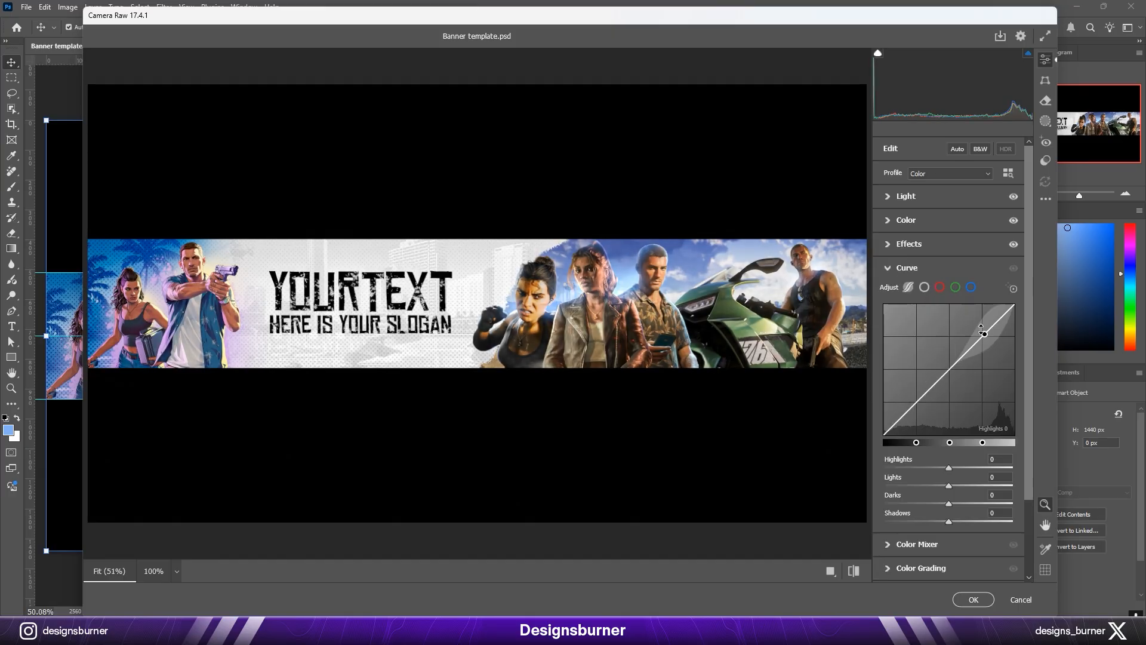
left_click_drag(947, 371, 946, 373)
key("Return")
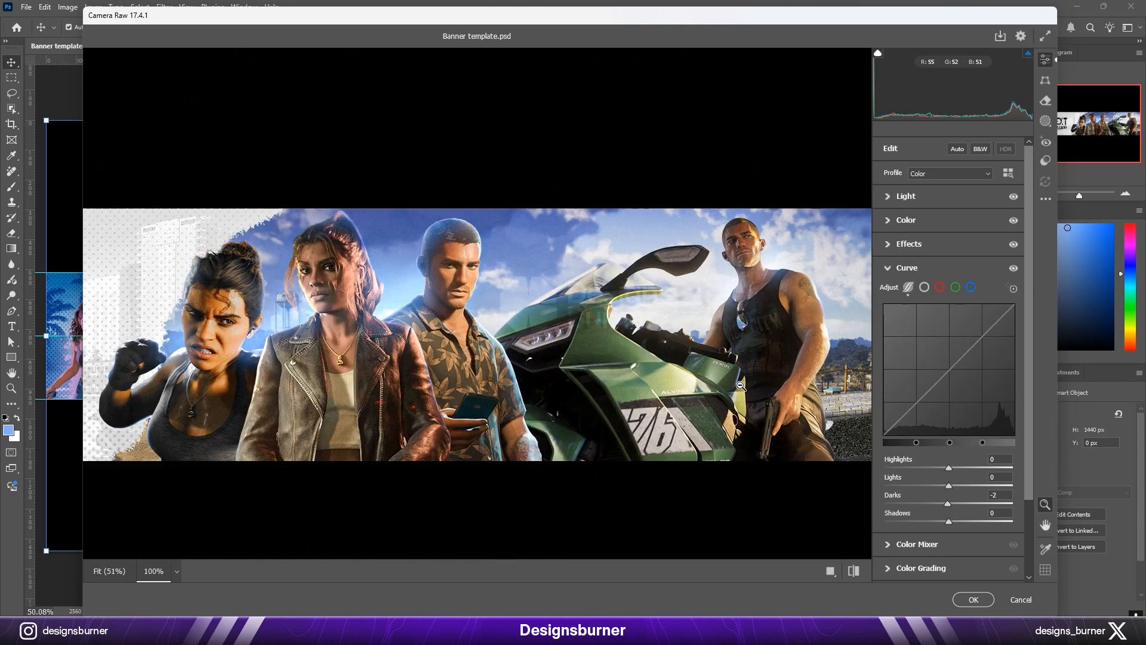
left_click_drag(904, 421, 913, 402)
right_click(638, 209)
left_click(687, 219)
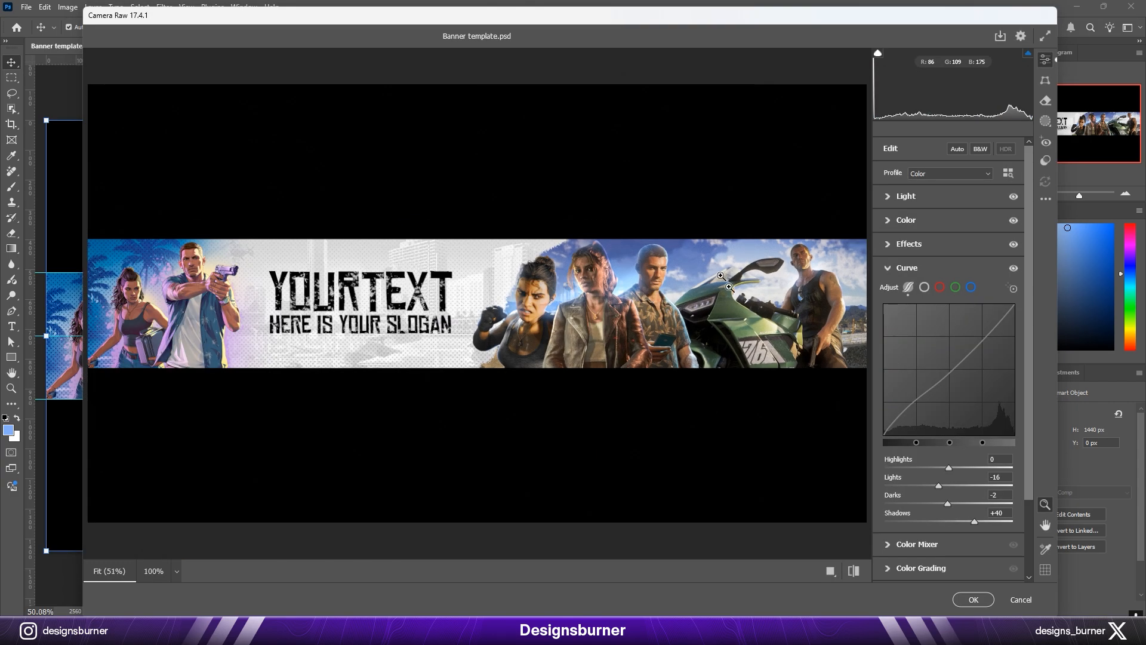
left_click(908, 268)
Step: Set Sharpening to 25, adjust Color Grading and apply the Camera Raw filter to the merged banner
left_click(912, 339)
left_click(918, 368)
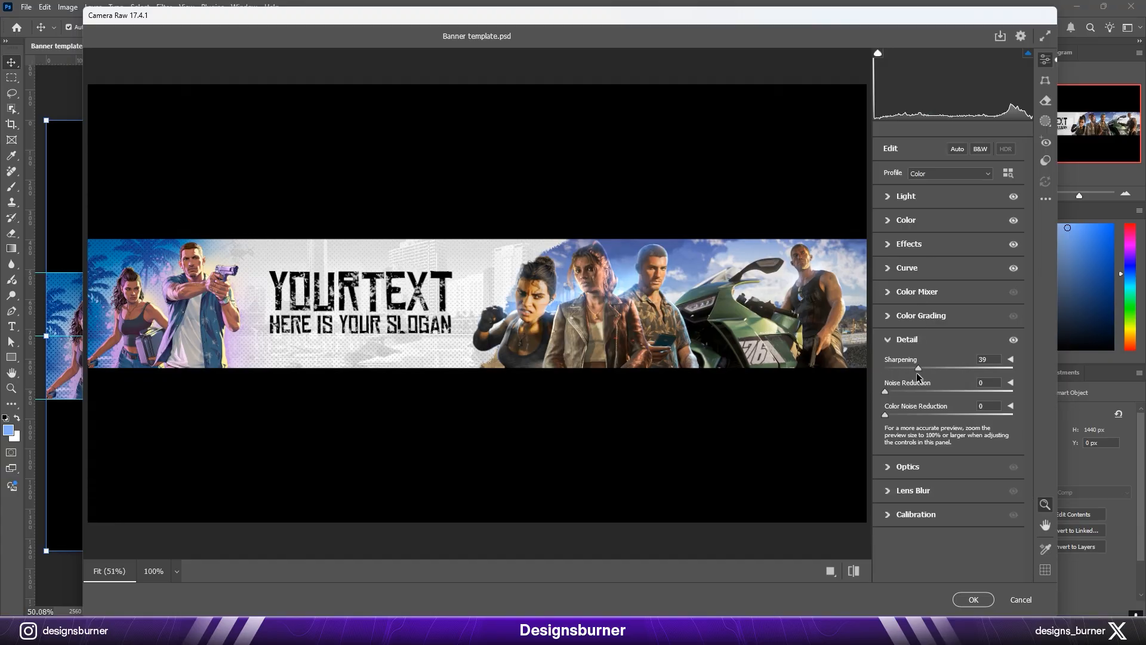
left_click(908, 340)
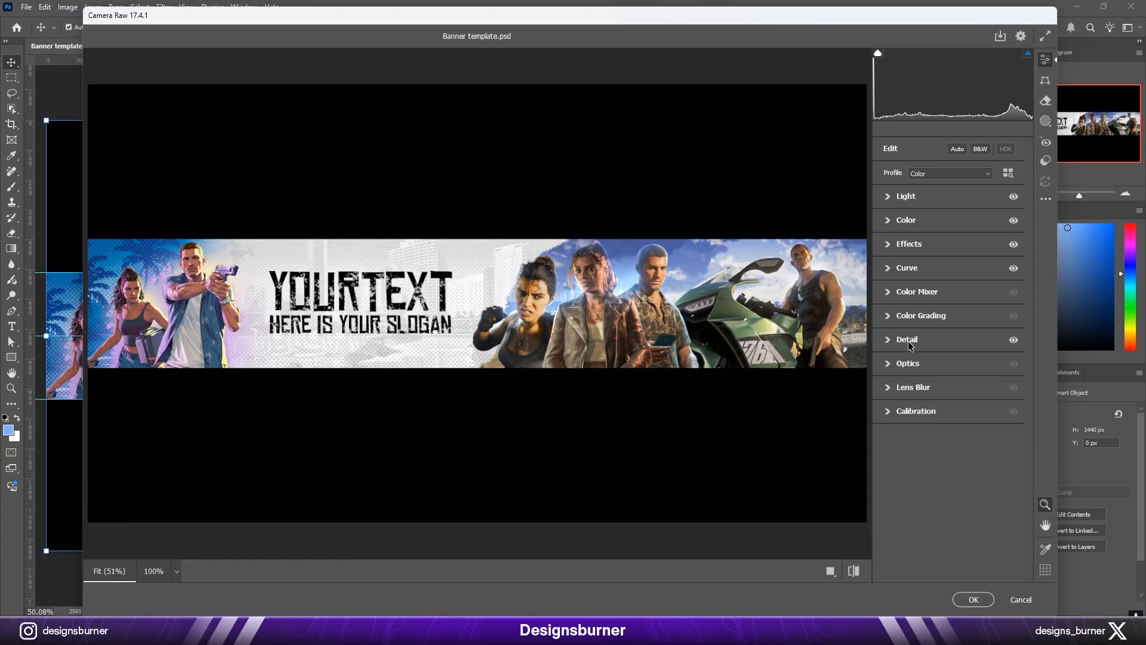
left_click(899, 315)
left_click_drag(952, 350, 938, 351)
left_click(916, 227)
key("Return")
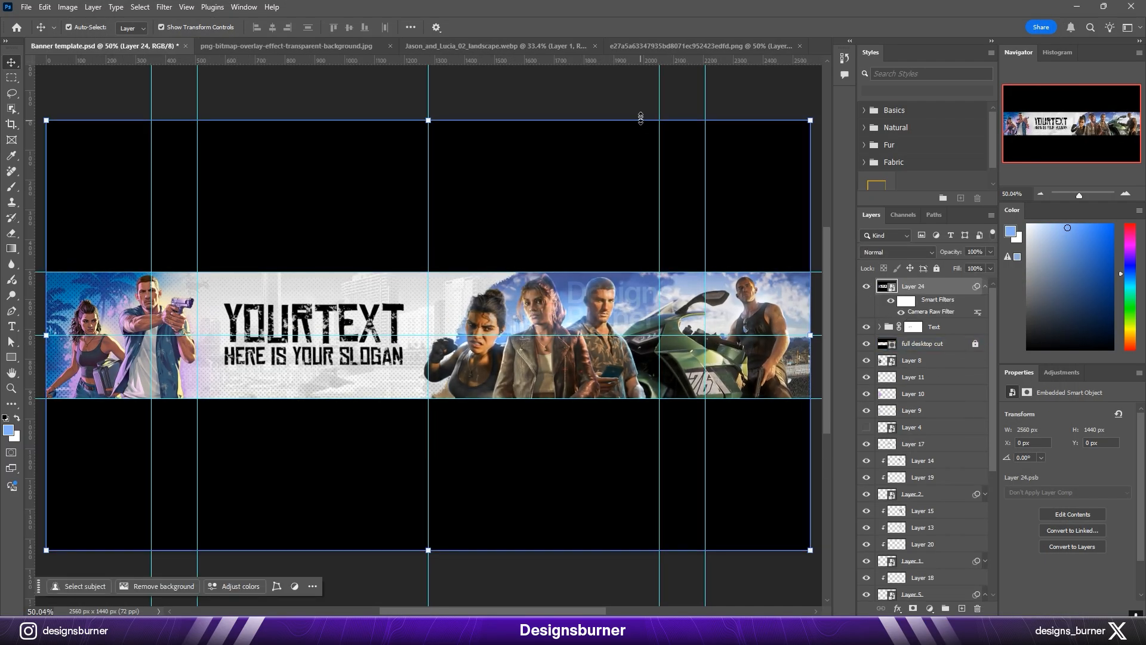
Step: Stamp the visible layers again and keep only the banner strip on its own layer, using the full desktop cut layer's outline
key("ctrl+alt+shift+e")
key("ctrl+a")
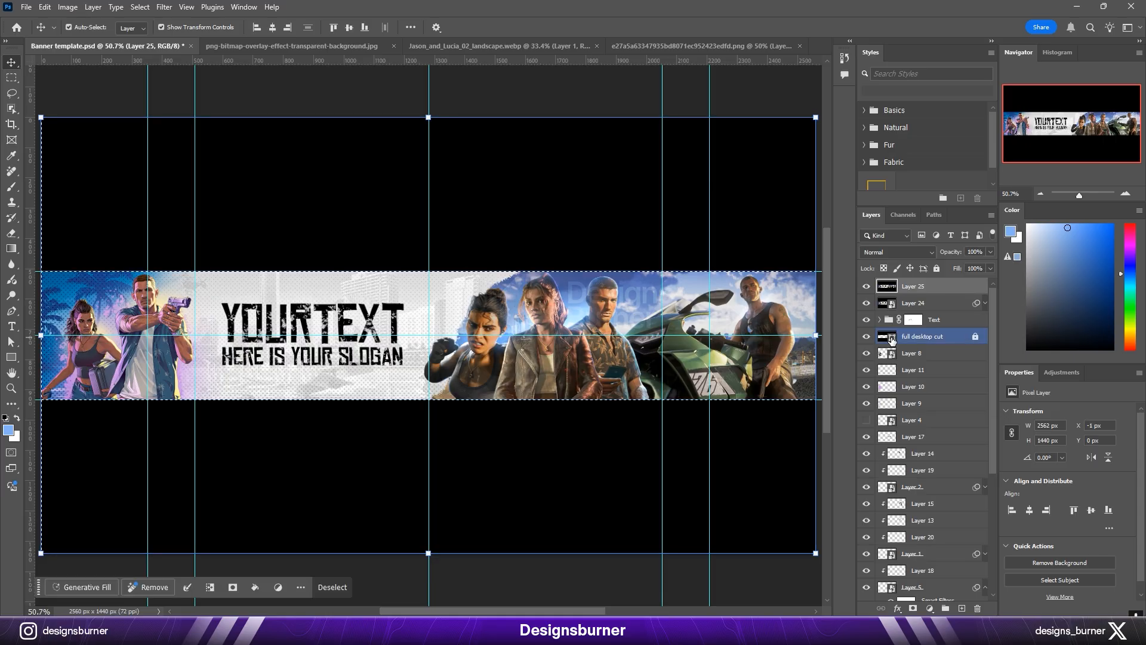
key("ctrl+shift+i")
key("ctrl+j")
left_click(925, 321)
left_click(921, 306)
key("Delete")
Step: Copy the Camera Raw filter from the merged layer to the strip layer and reduce the copied filter's Effects settings
left_click_drag(976, 303, 975, 287)
scroll(664, 296, "up", 5)
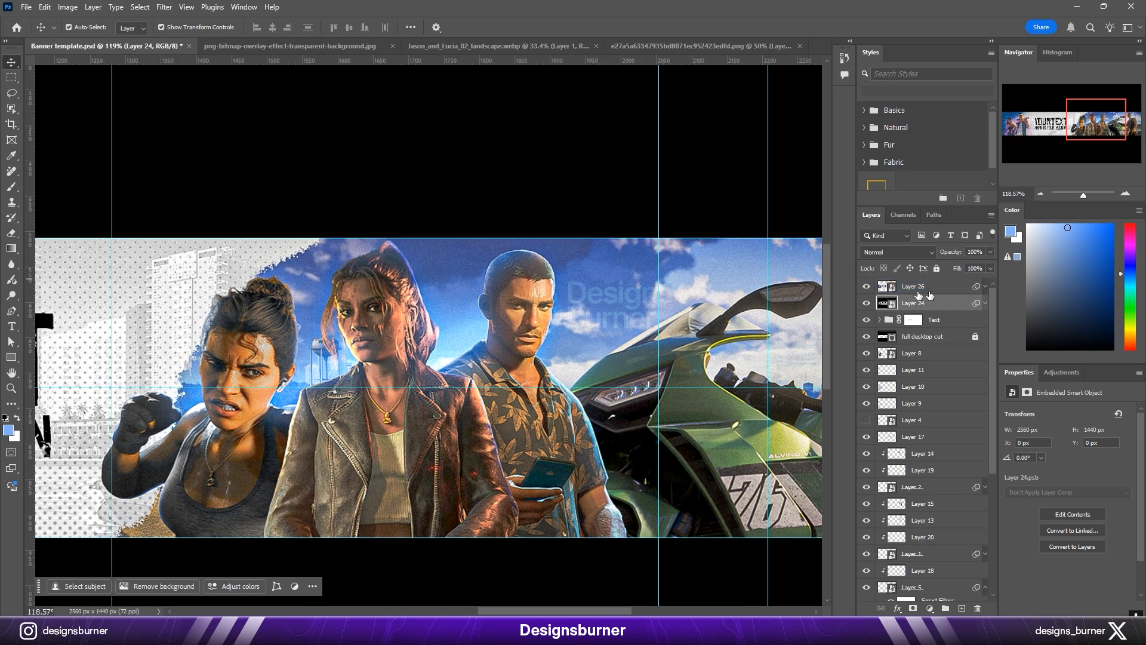
left_click(985, 286)
left_click(901, 312)
left_click(901, 312)
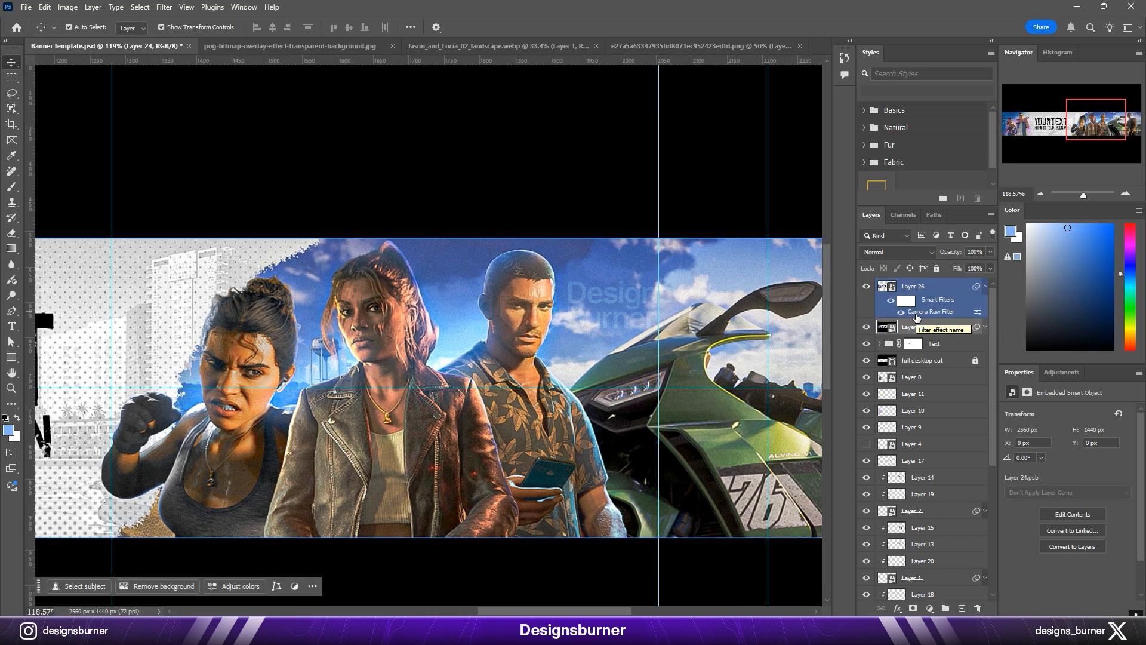
double_click(930, 312)
scroll(631, 284, "up", 5)
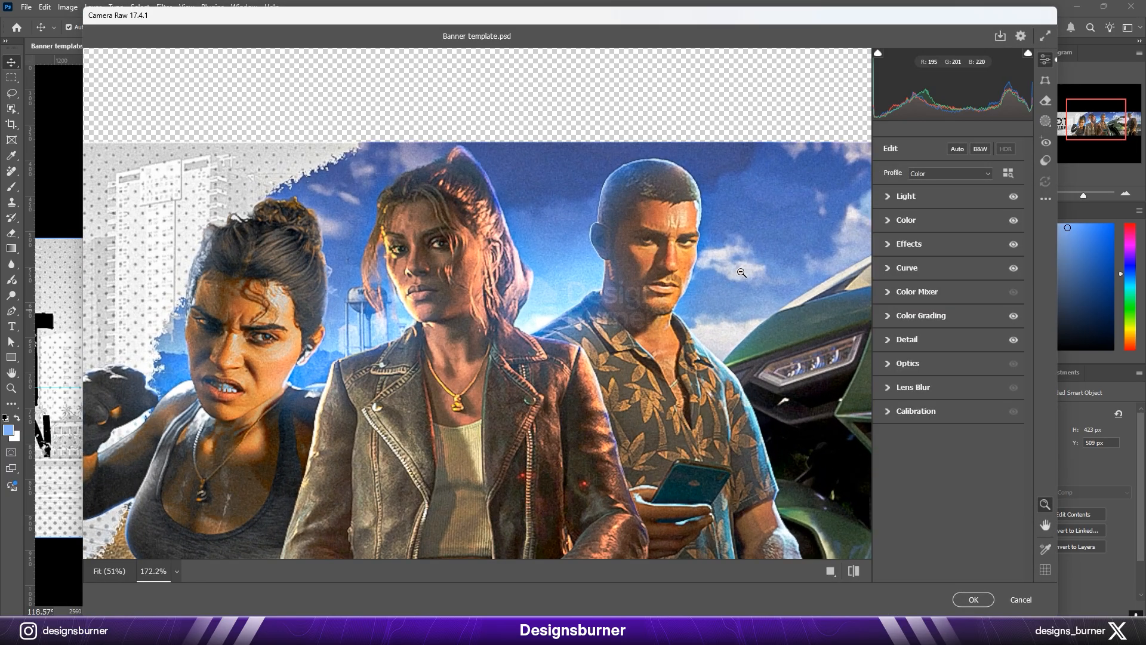
left_click(904, 245)
left_click_drag(935, 327, 929, 327)
left_click_drag(963, 270, 941, 272)
left_click_drag(952, 288, 941, 289)
left_click(967, 595)
Step: Examine the graded banner at several zoom levels, with the guides hidden and shown
key("ctrl+0")
scroll(626, 428, "up", 1)
key("ctrl+0")
key("ctrl+minus")
key("ctrl+minus")
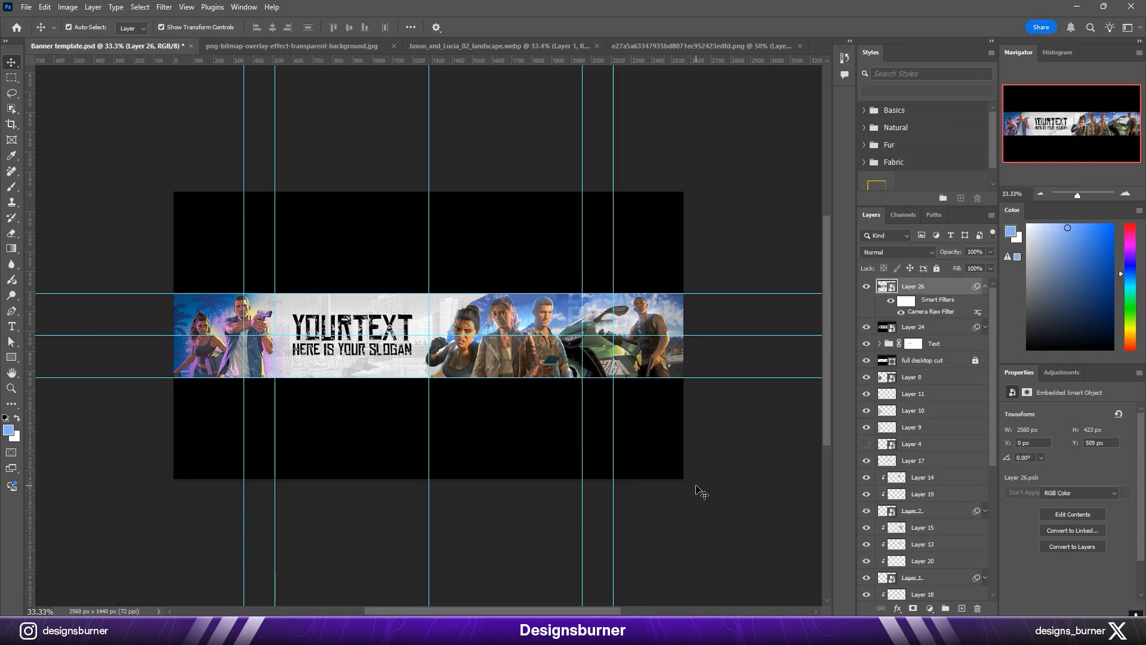
key("ctrl+0")
key("ctrl+h")
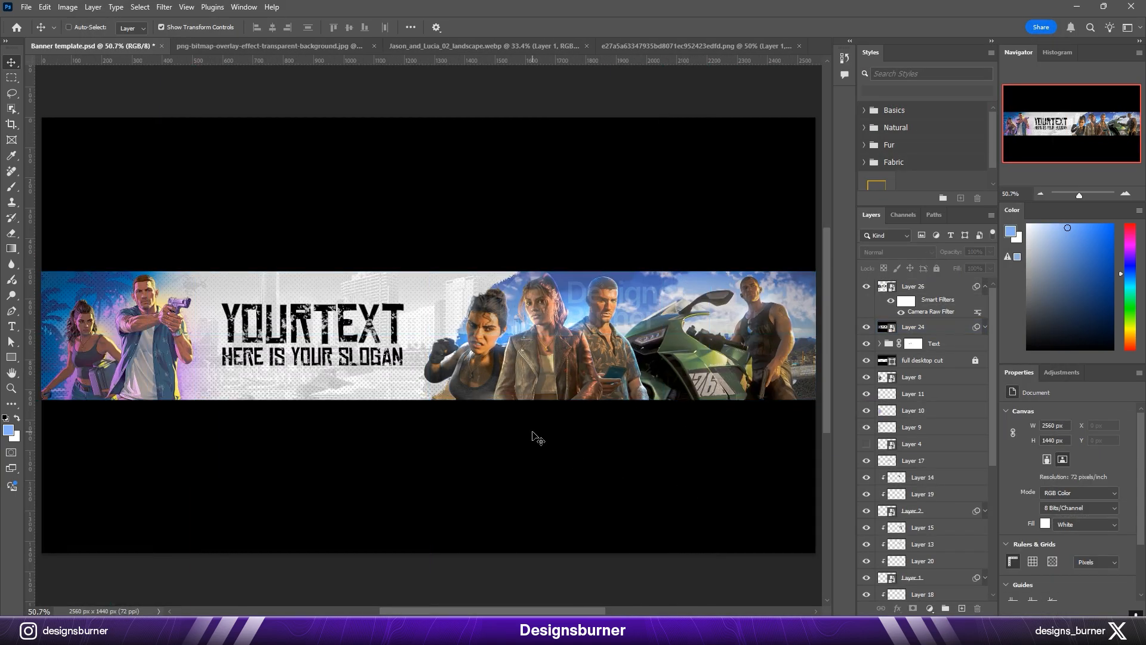
key("ctrl+h")
Step: Duplicate the graded strip layer, rasterize the copy and convert it to a fresh smart object
left_click(985, 286)
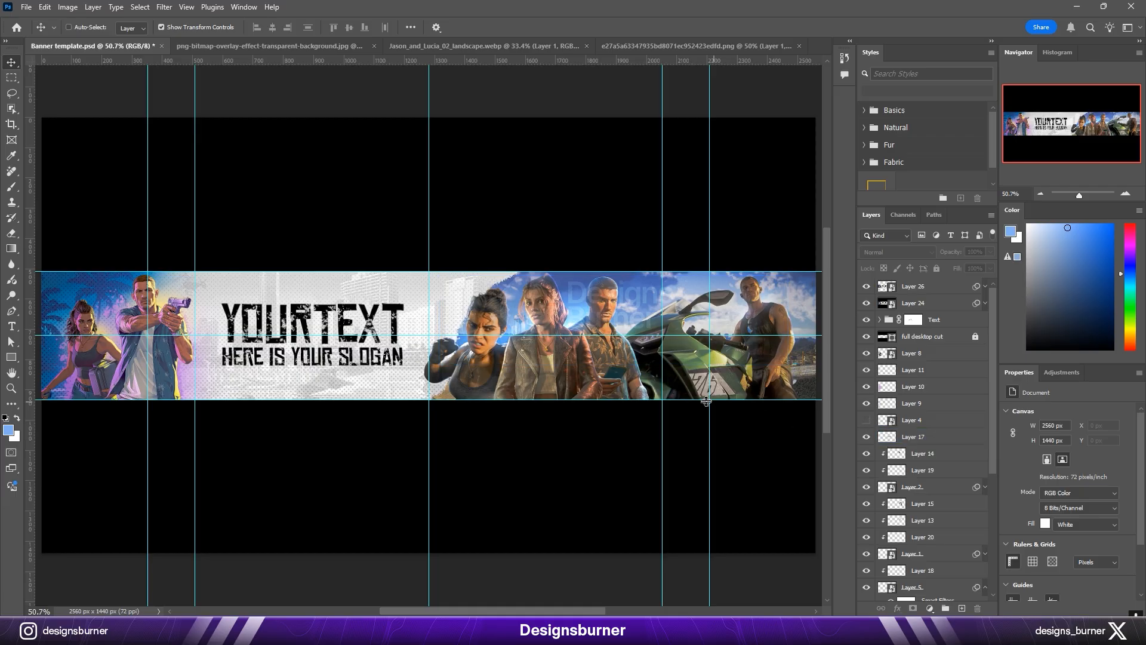
left_click(938, 287)
key("ctrl+j")
right_click(935, 286)
left_click(998, 574)
right_click(927, 287)
left_click(970, 525)
Step: Enlarge the strip copy to 142.30% and place it over the black area above the banner, keeping the characters in view
scroll(770, 343, "down", 3)
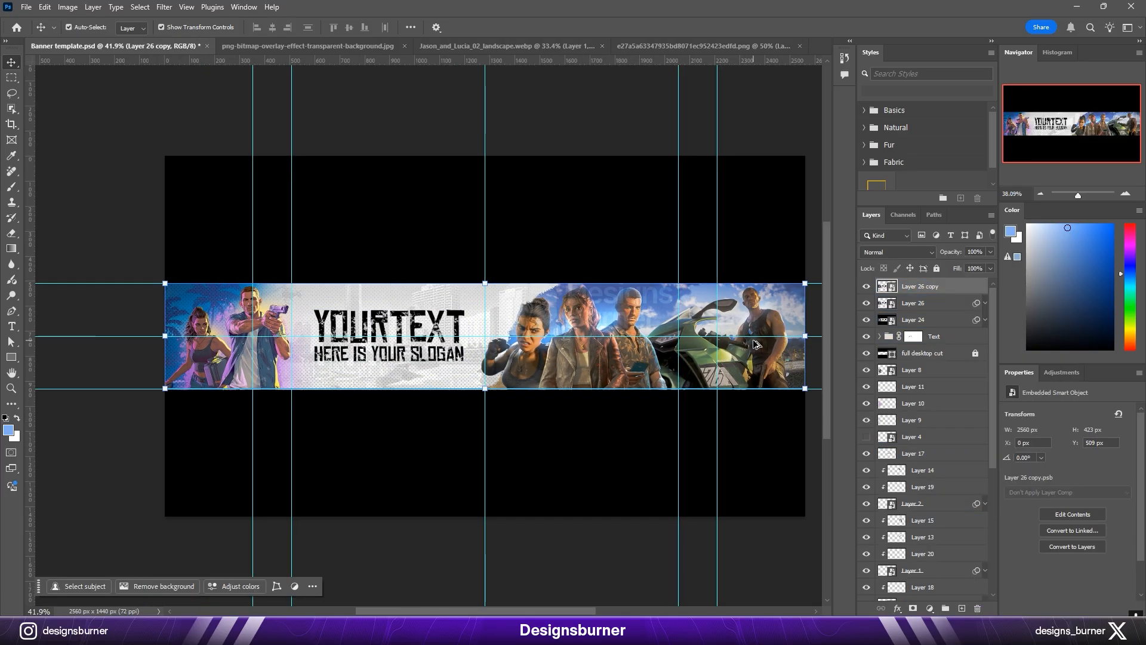
scroll(717, 337, "right", 3)
left_click_drag(628, 288, 754, 268)
left_click_drag(372, 301, 417, 205)
left_click_drag(463, 208, 464, 221)
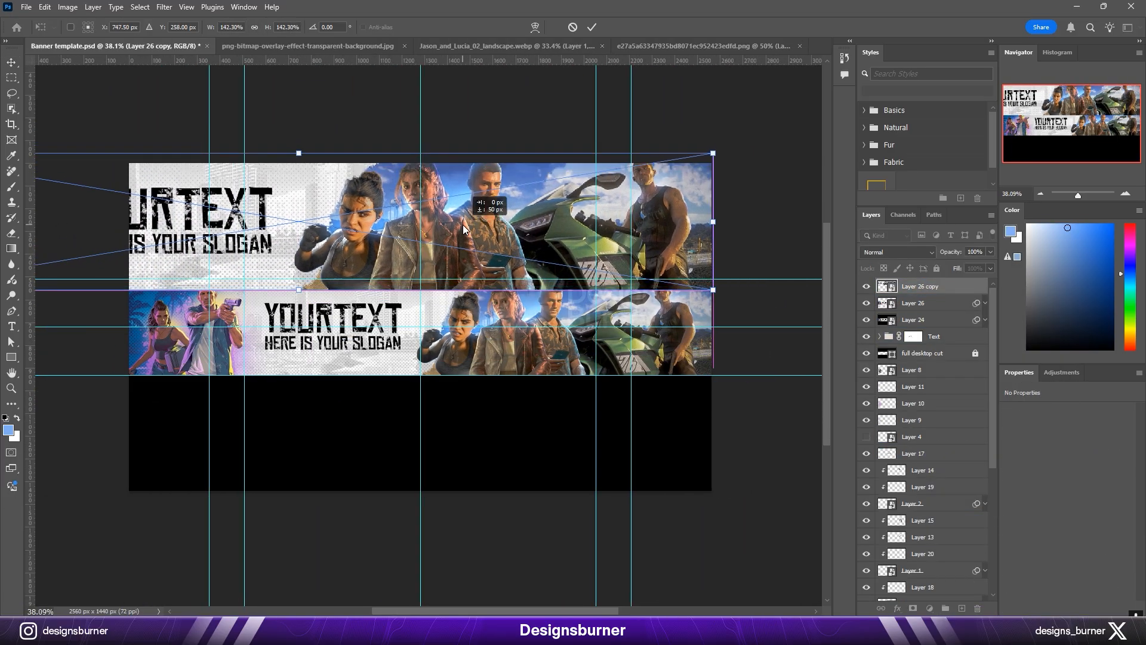
key("Return")
Step: Apply a Gaussian Blur smart filter to the enlarged strip copy
left_click(165, 7)
left_click(185, 32)
left_click(706, 168)
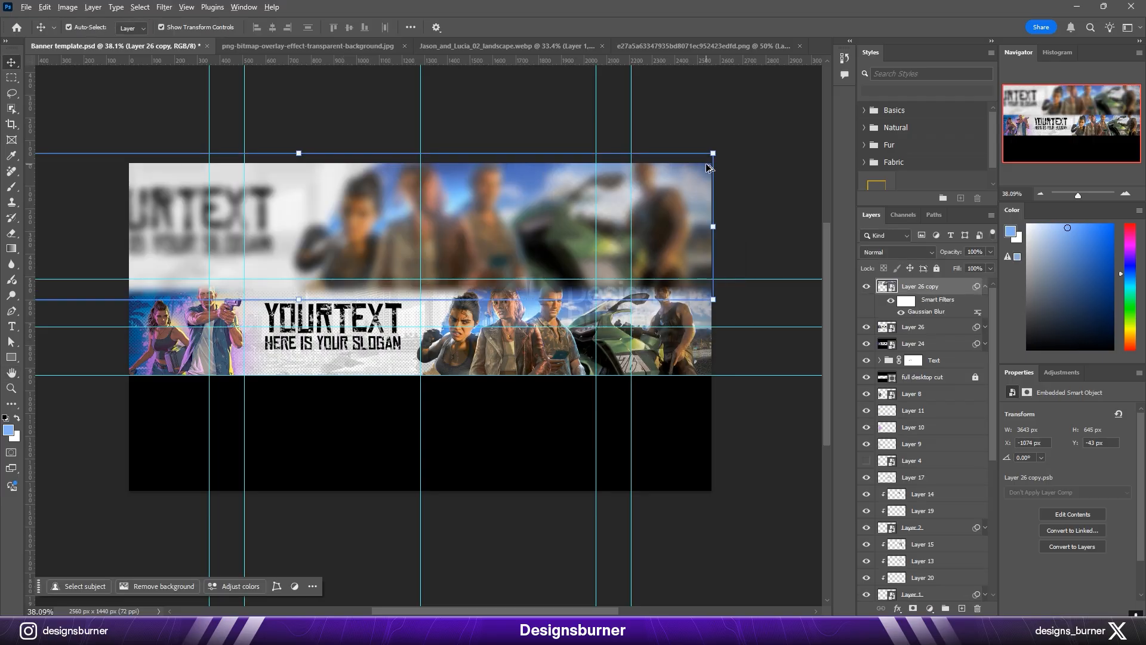